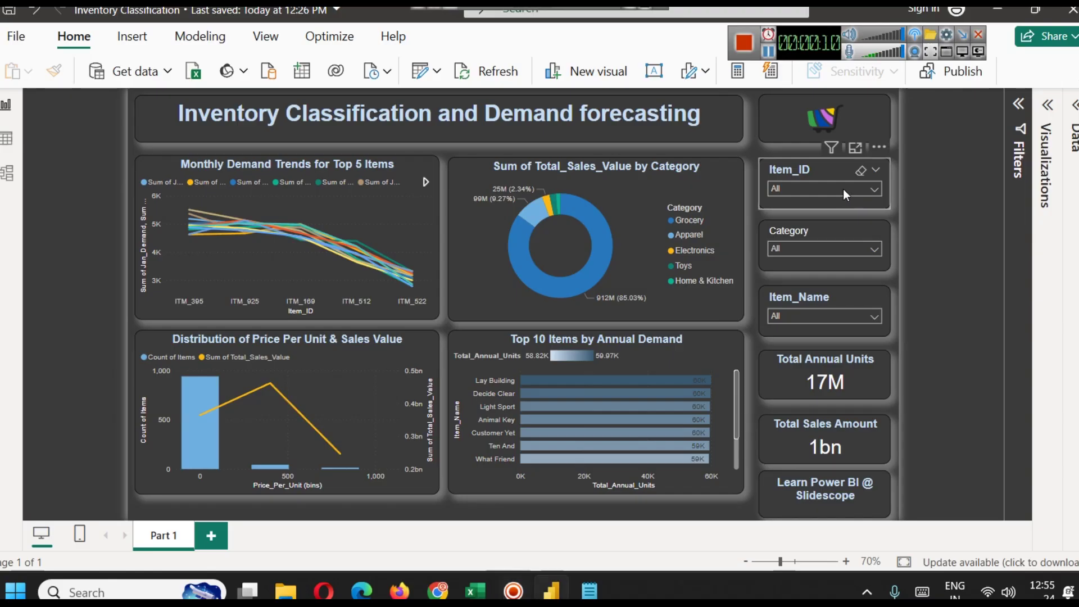
- Look over the Item_ID filter values and the remaining legend entries of the Monthly Demand Trends chart
scroll(833, 220, "down", 5)
scroll(833, 221, "up", 5)
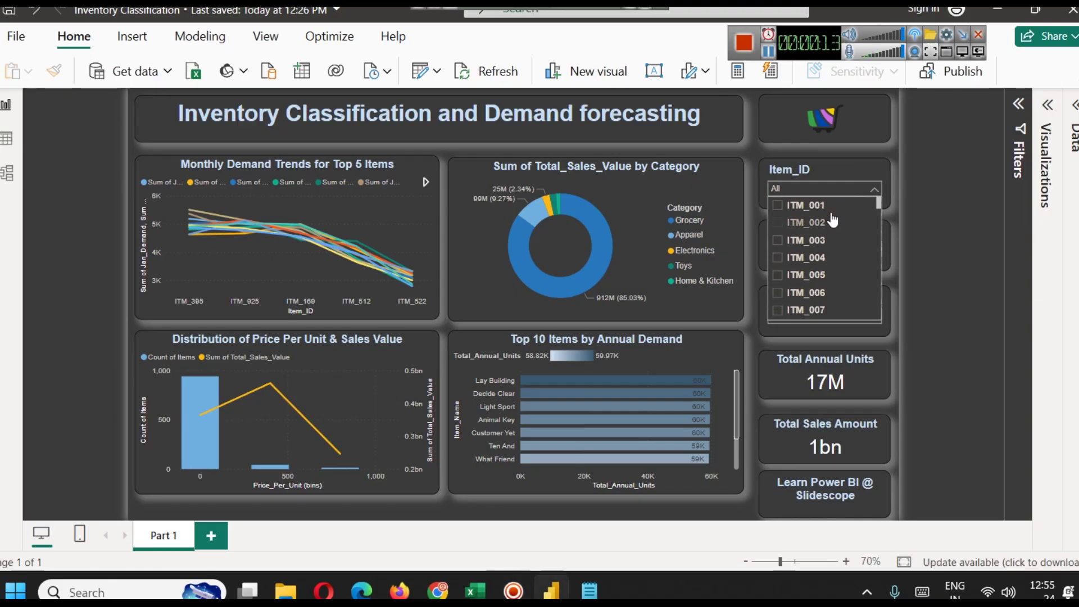
left_click(937, 191)
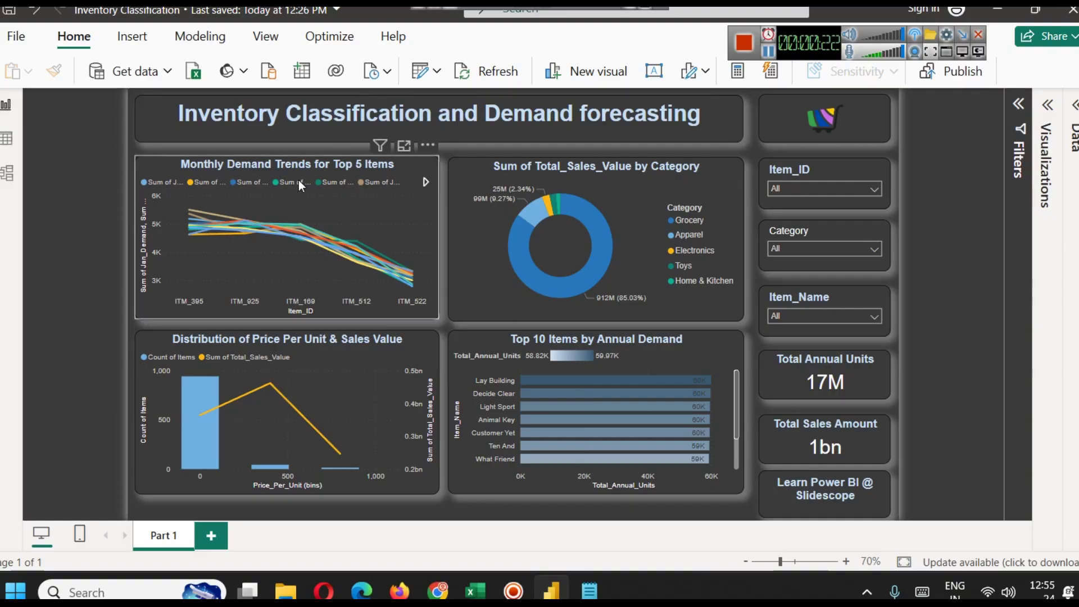
left_click(426, 181)
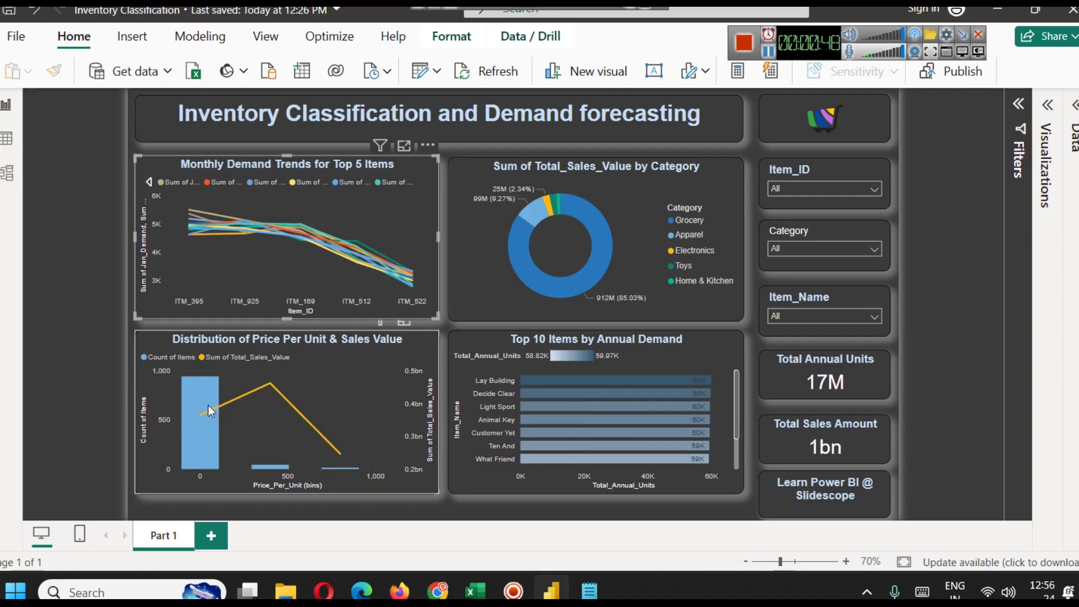
mouse_move(272, 387)
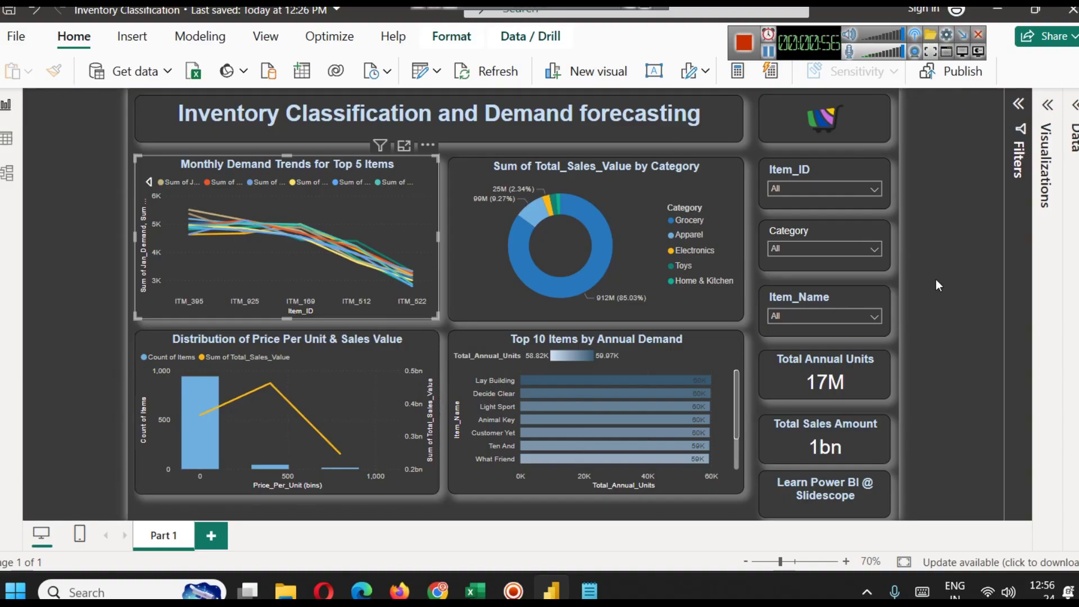
- Filter the dashboard by item ITM_002, and remove that item filter again
left_click(853, 194)
left_click(852, 191)
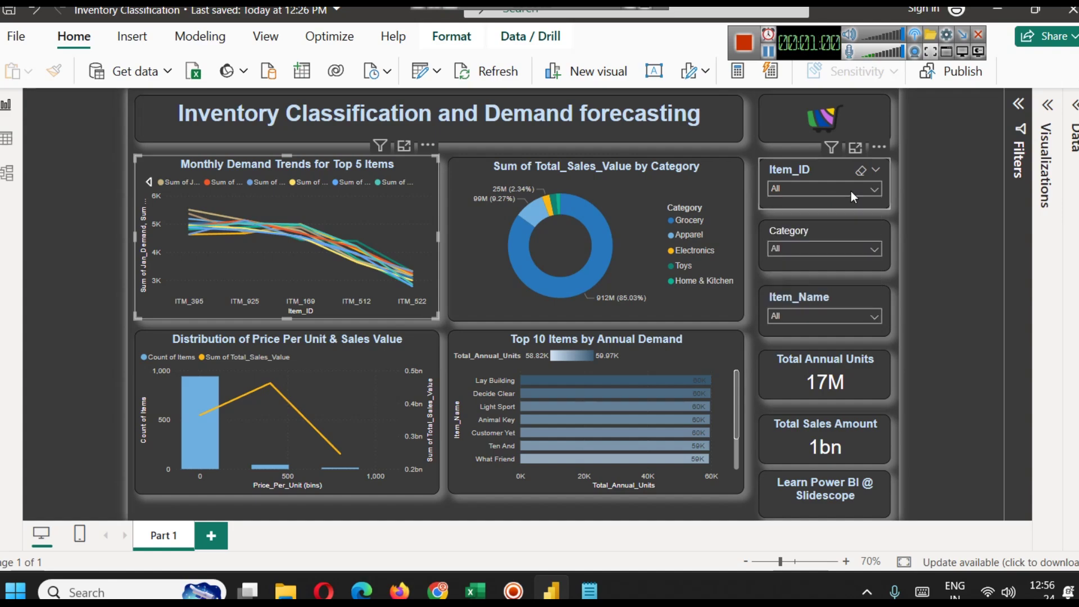
left_click(851, 191)
left_click(822, 225)
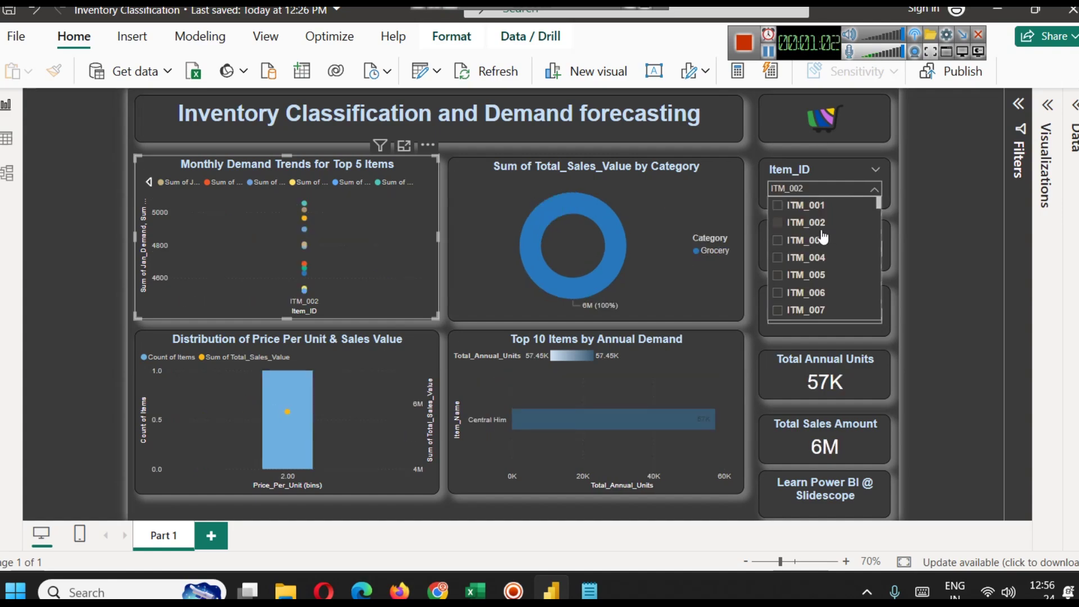
left_click(822, 228)
left_click(923, 236)
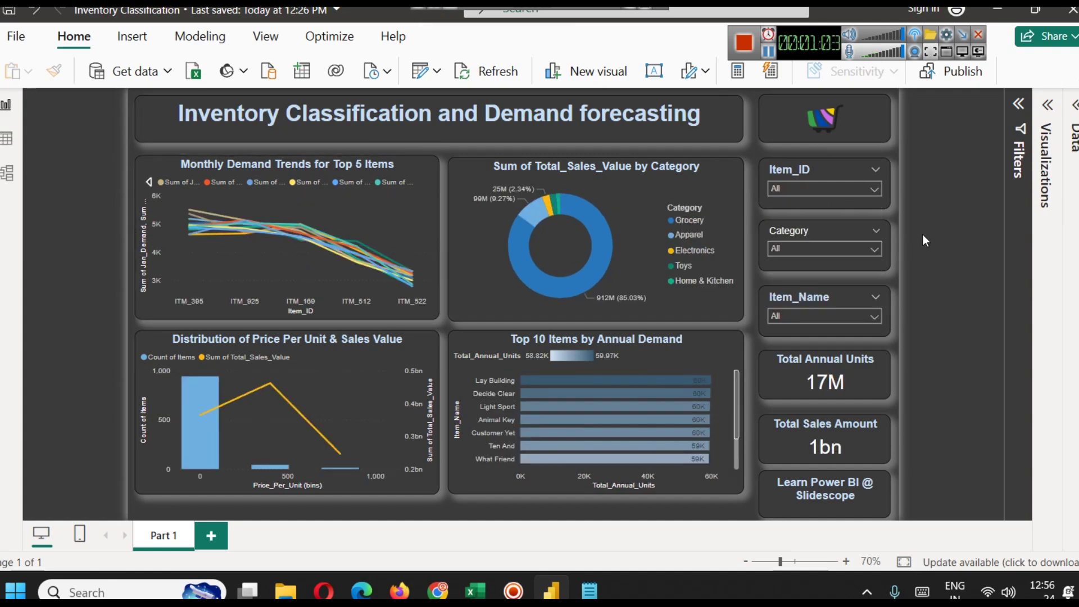
- Filter the dashboard by the Apparel category, and clear the category filter again
left_click(838, 249)
left_click(803, 286)
left_click(799, 284)
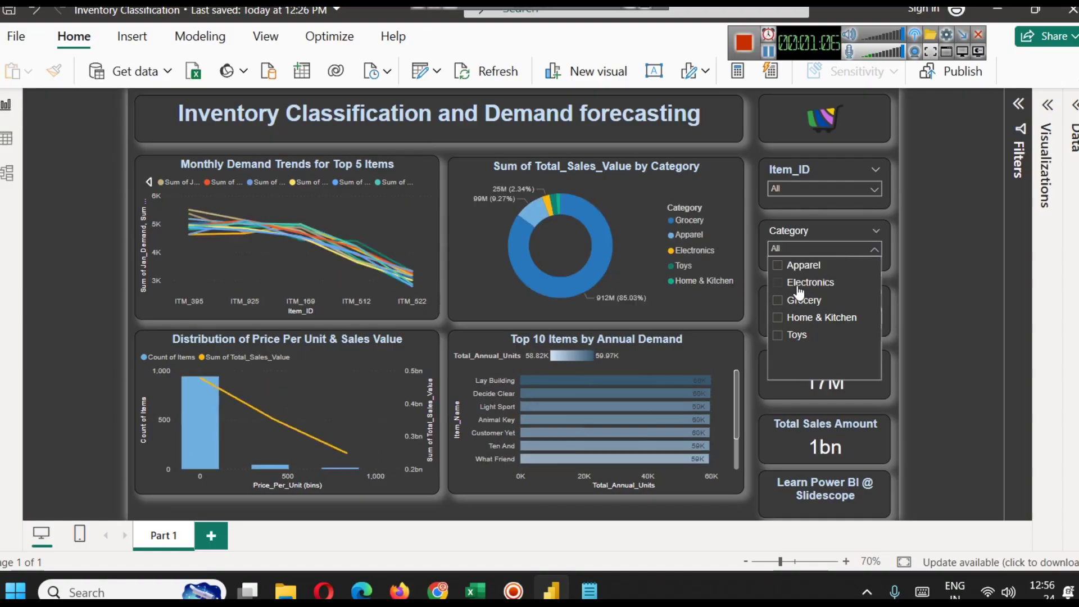
left_click(802, 270)
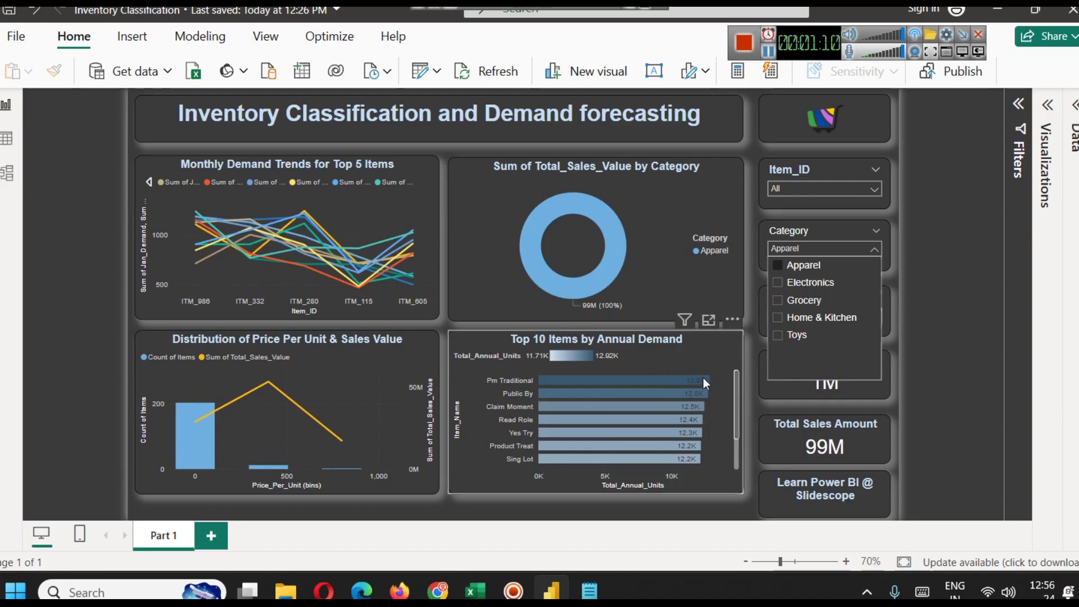
left_click(914, 376)
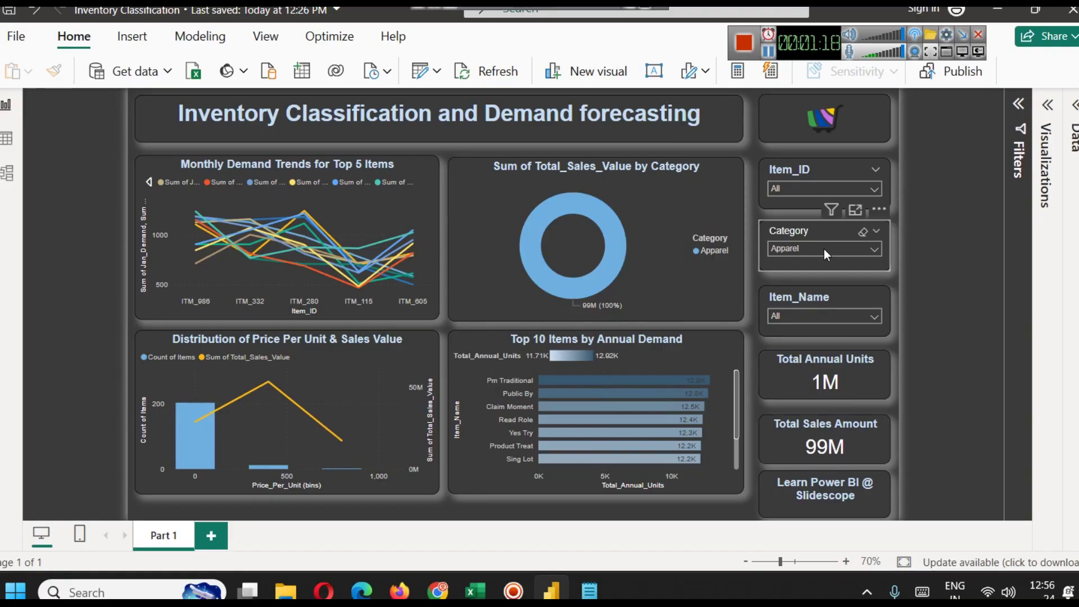
left_click(863, 231)
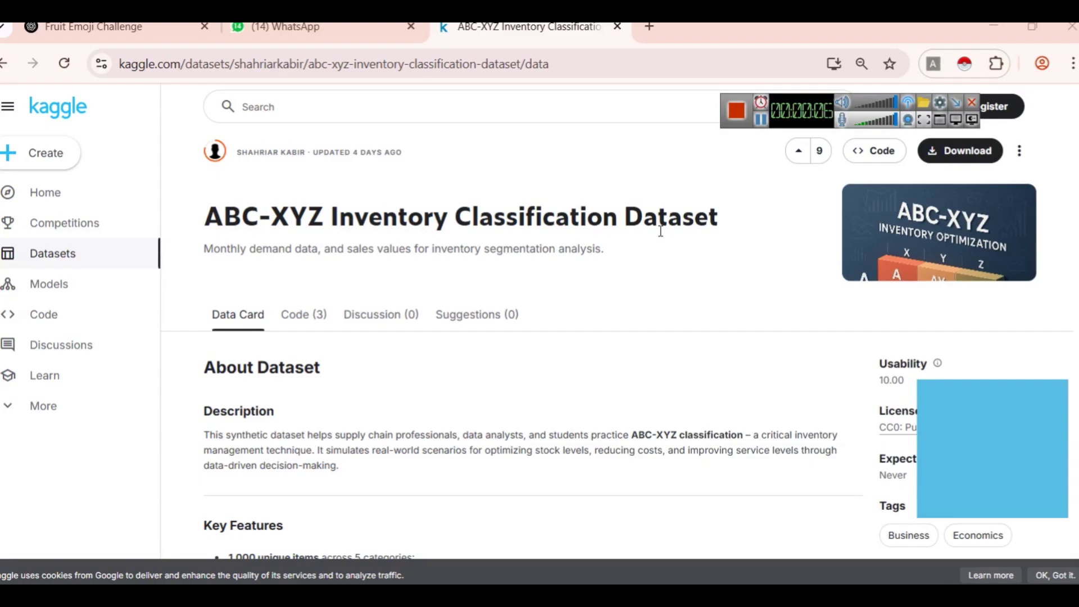
- Examine the ABC-XYZ Inventory Classification Dataset page on Kaggle, including its description, key features and column preview
scroll(636, 354, "down", 3)
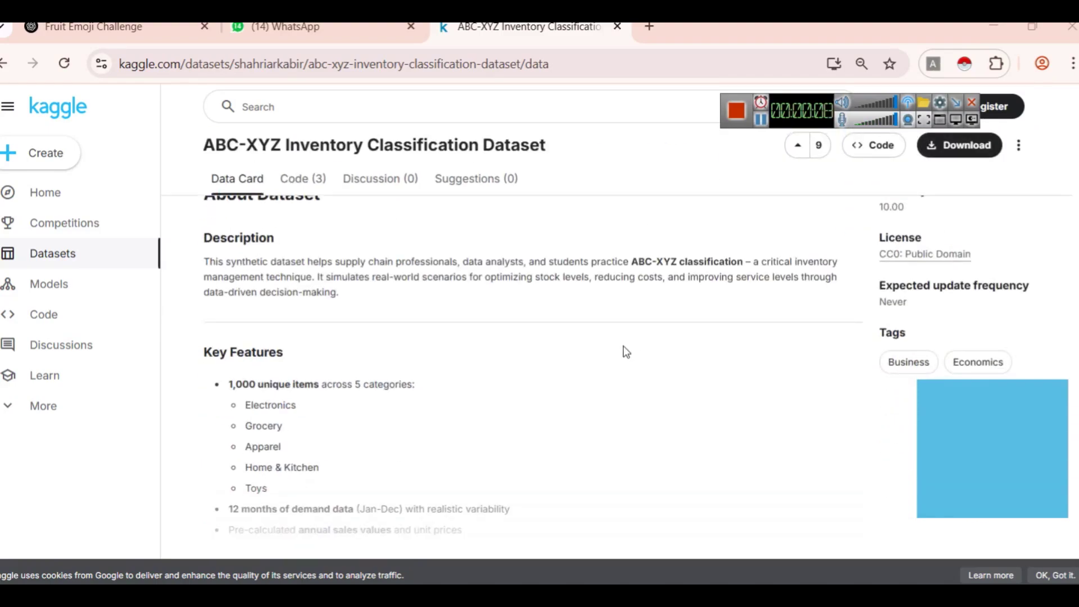
scroll(623, 346, "down", 2)
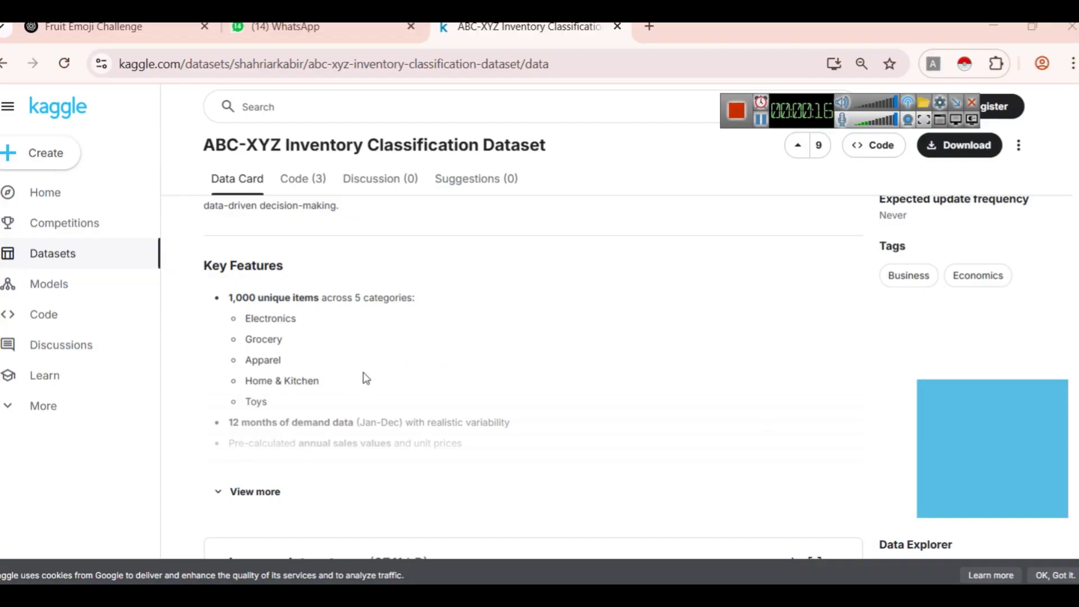
scroll(577, 344, "down", 8)
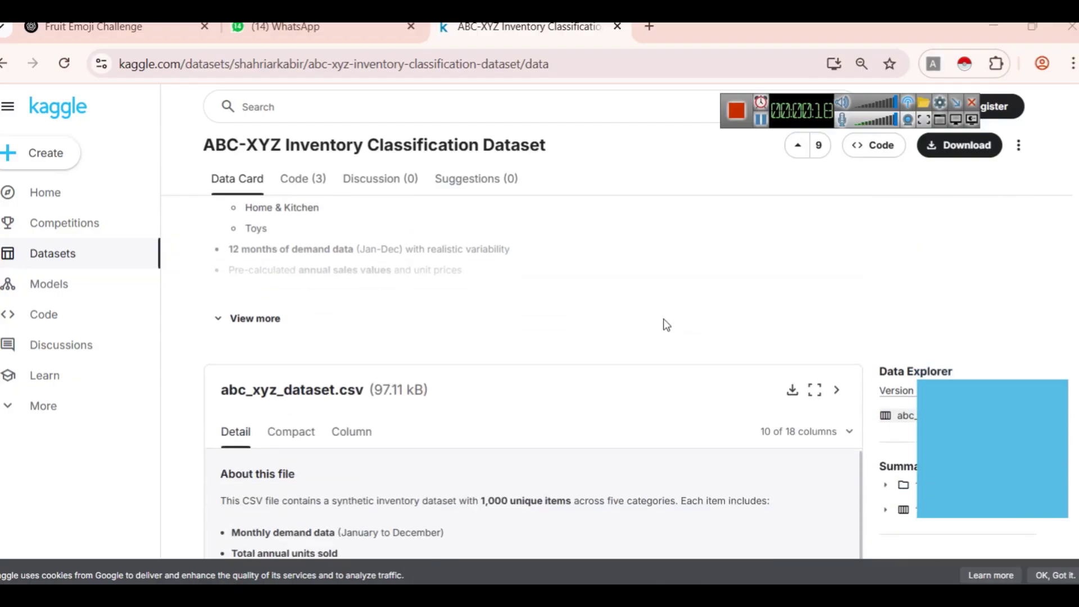
scroll(656, 306, "down", 2)
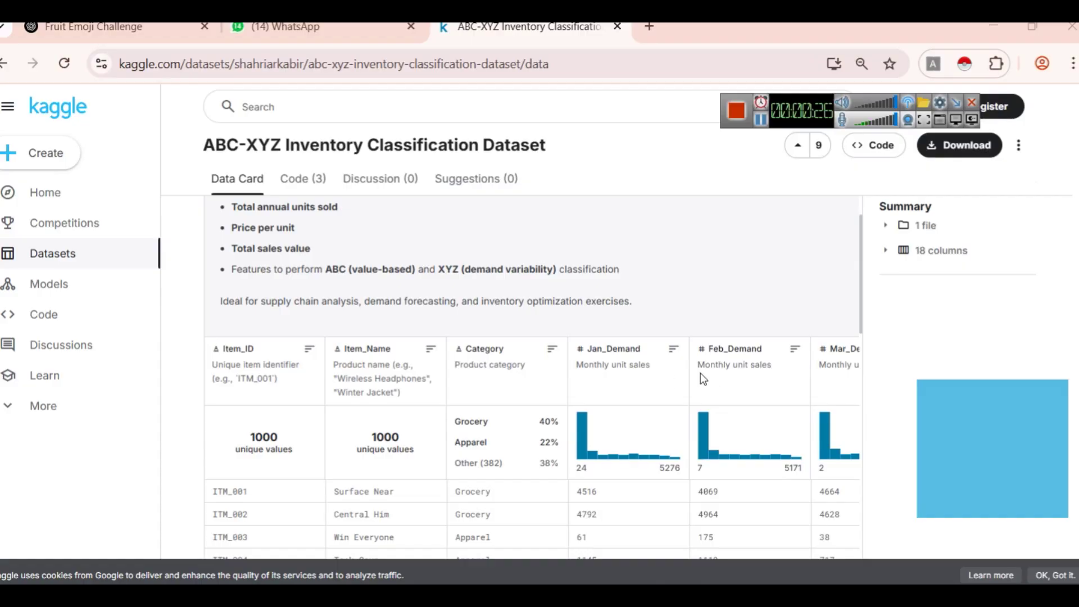
scroll(695, 369, "down", 3)
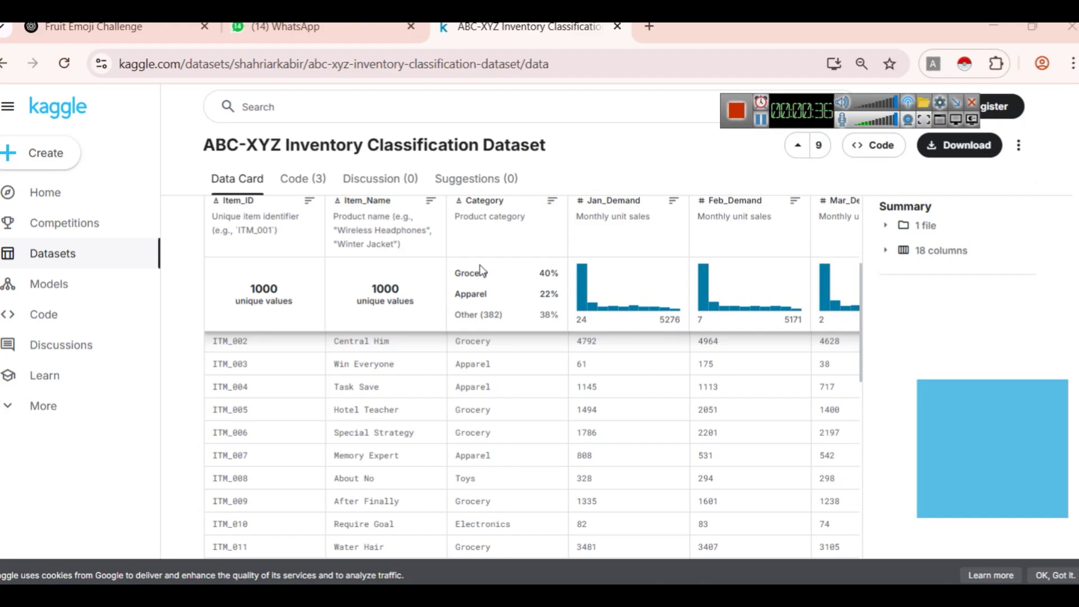
scroll(455, 264, "up", 2)
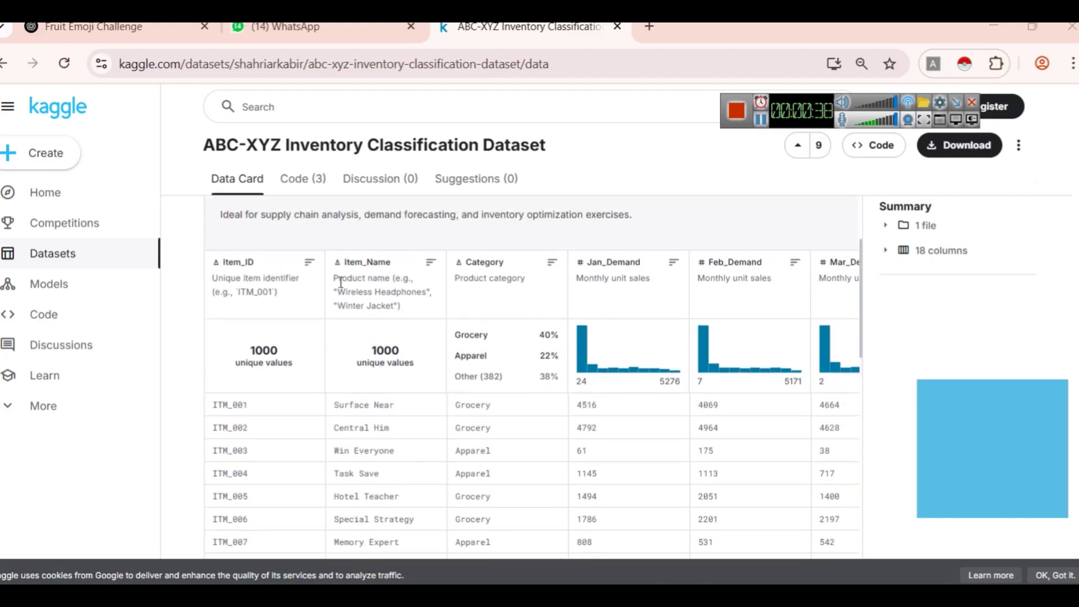
left_click_drag(336, 274, 403, 311)
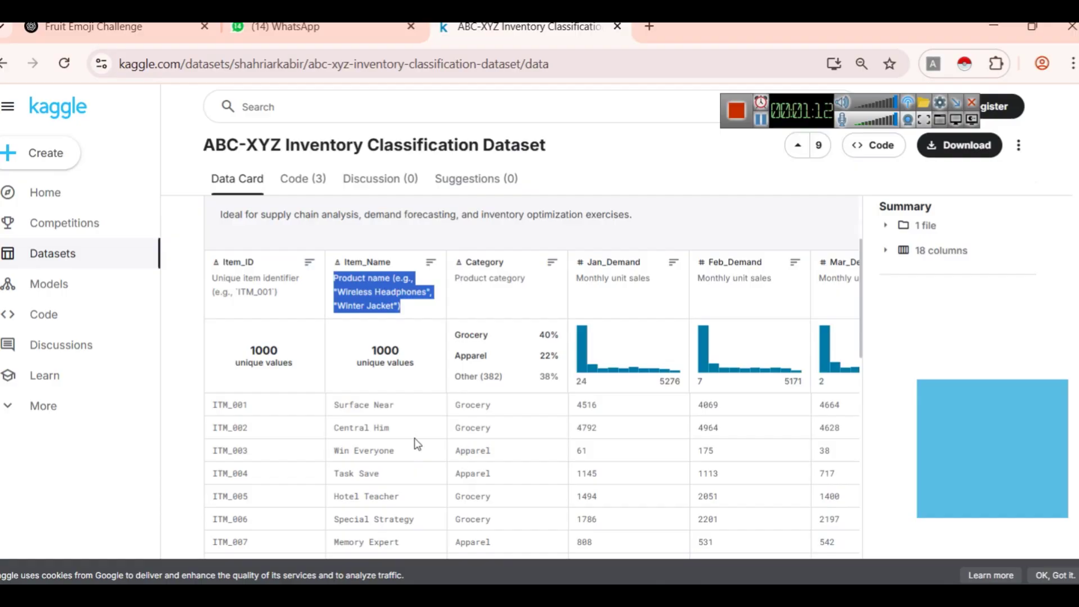
scroll(809, 346, "up", 6)
left_click(793, 304)
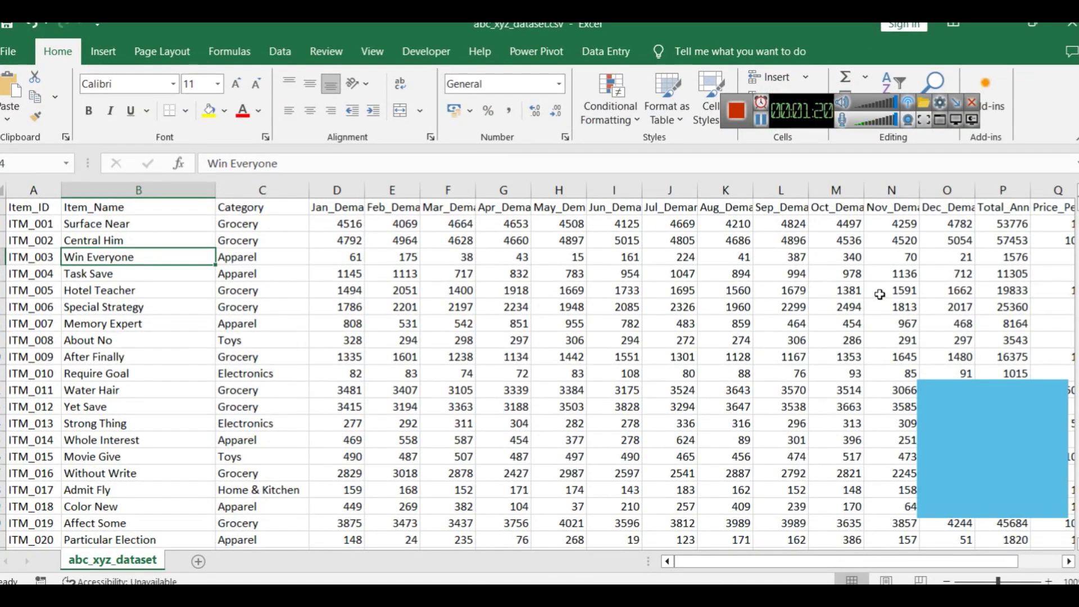
left_click(762, 119)
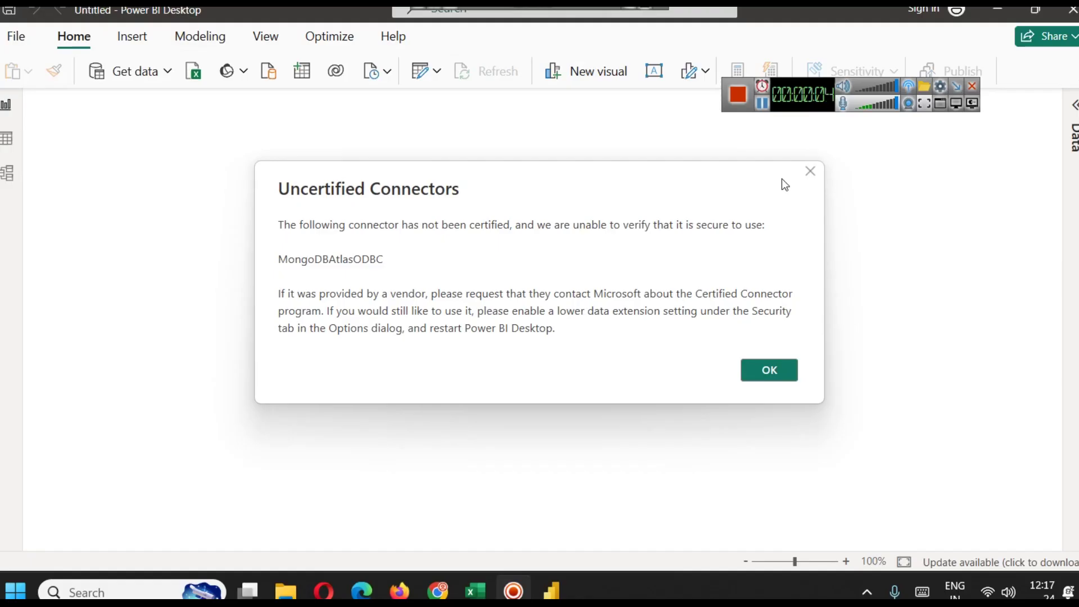
- In a blank Power BI Desktop report, dismiss the startup dialogs and open abc_xyz_dataset.csv as a Text/CSV data source
left_click(811, 171)
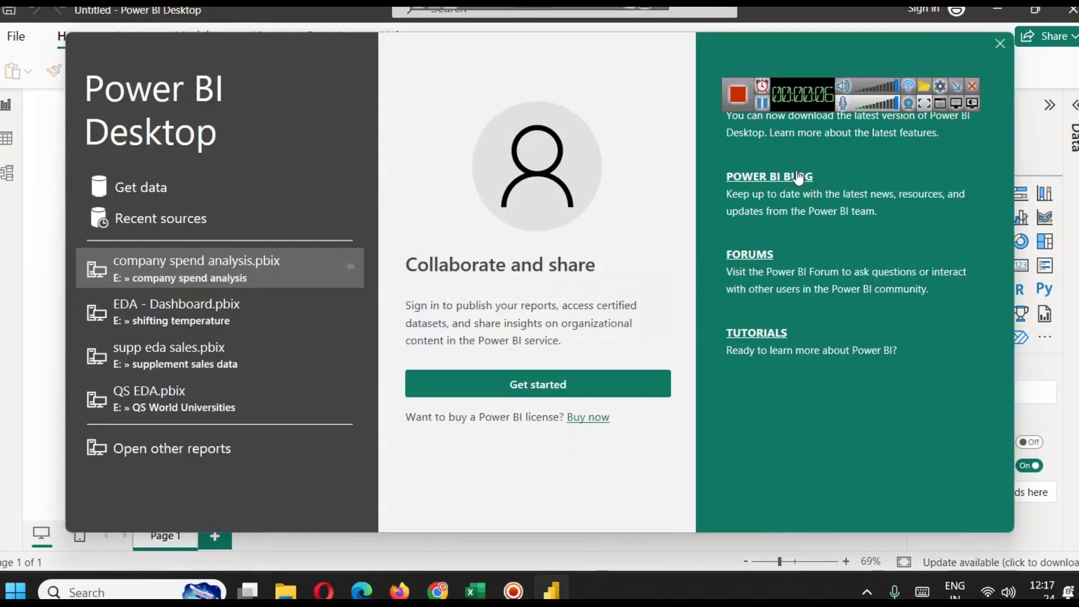
left_click(999, 44)
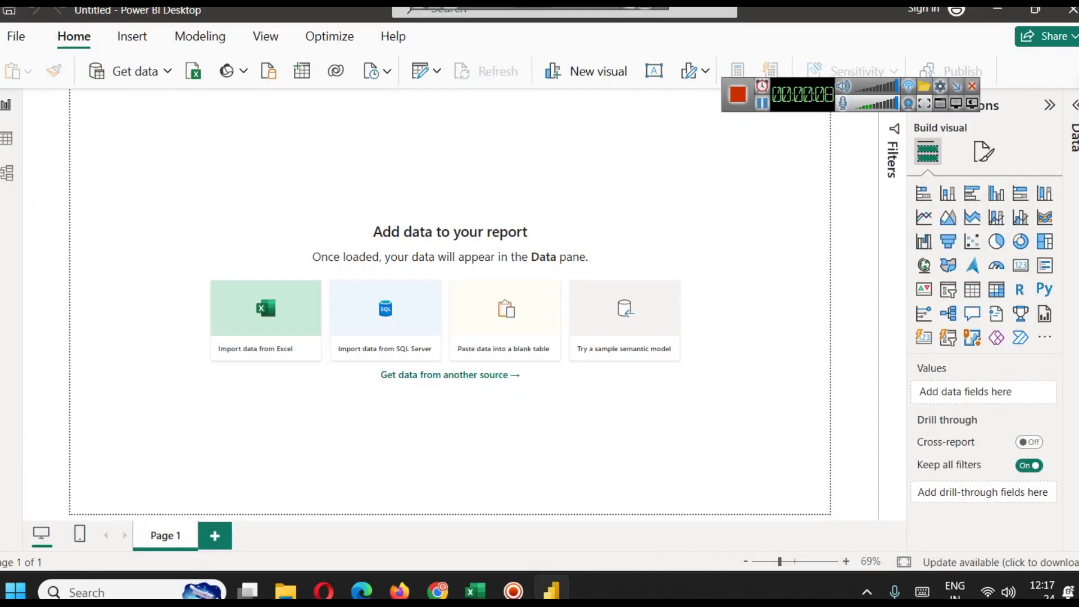
left_click(161, 108)
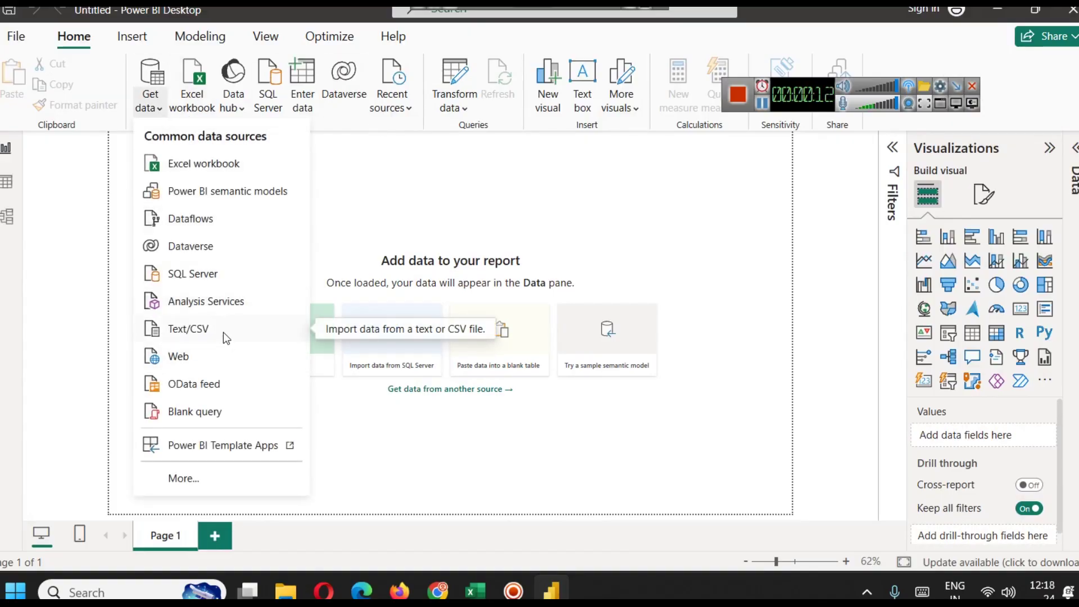
left_click(187, 329)
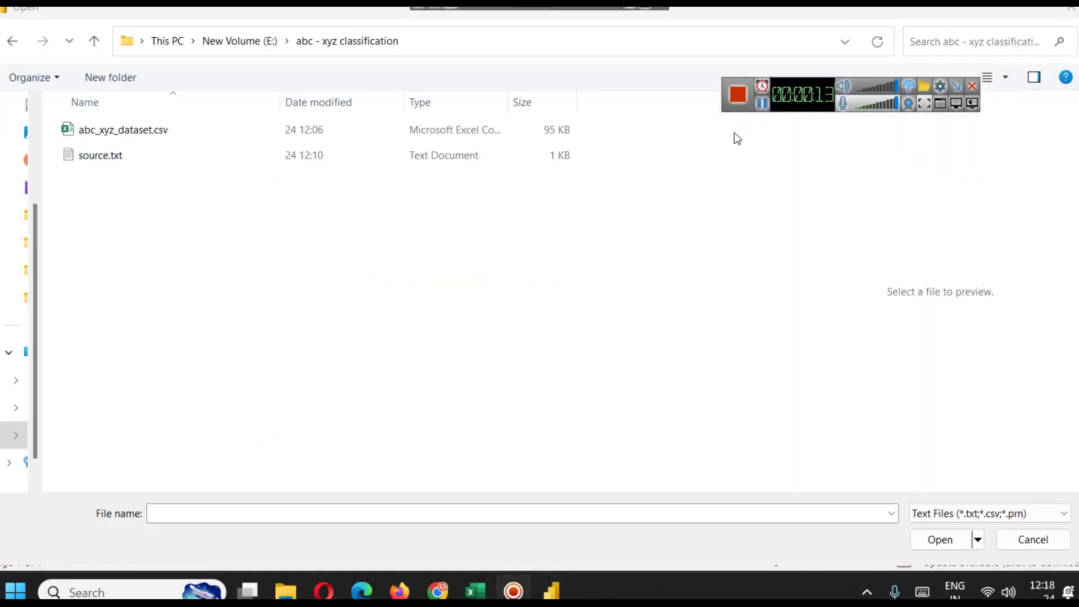
left_click(121, 135)
left_click(927, 539)
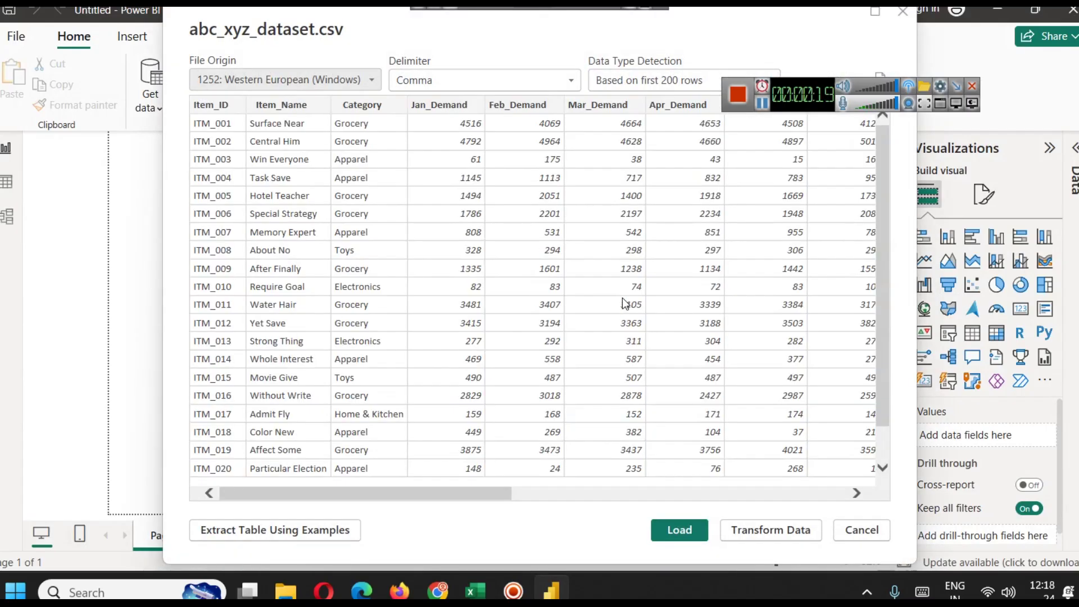
- Check the remaining columns in the abc_xyz_dataset.csv preview and load the data into the report
left_click_drag(808, 98, 813, 46)
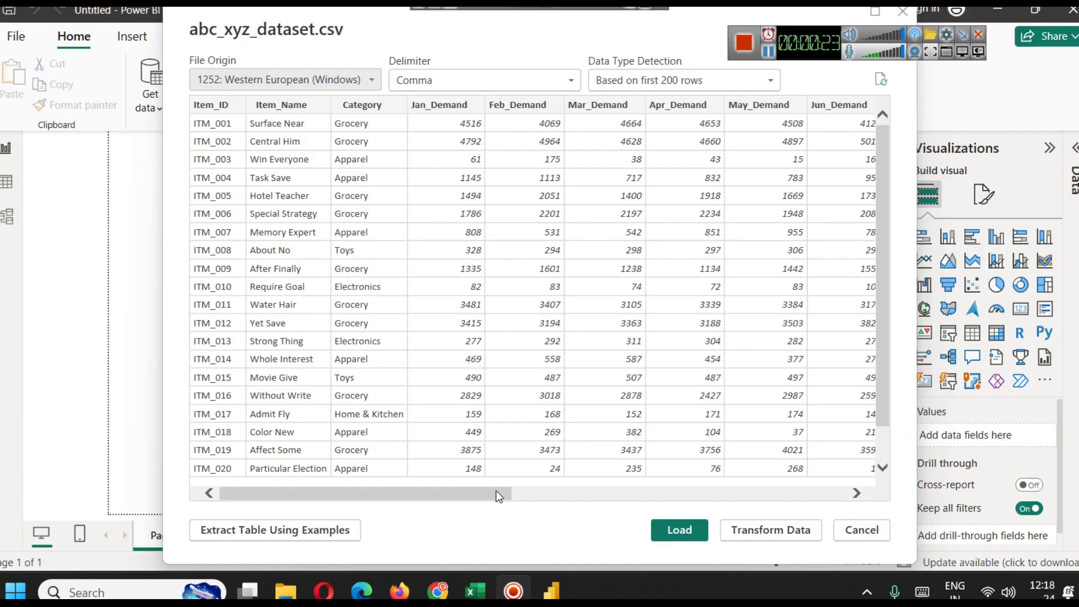
left_click_drag(498, 497, 868, 515)
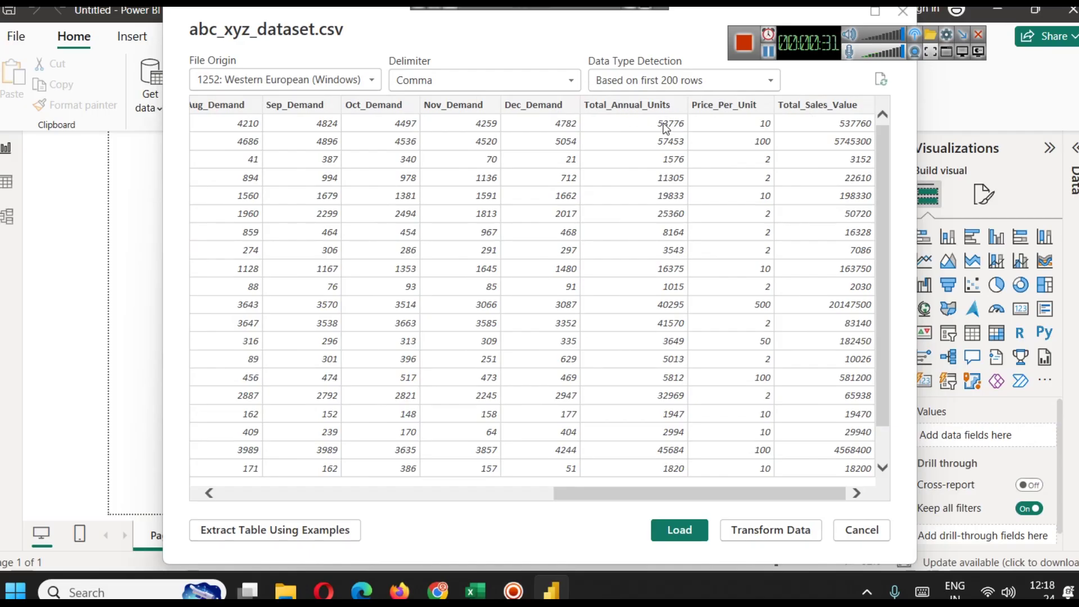
left_click_drag(670, 494, 777, 484)
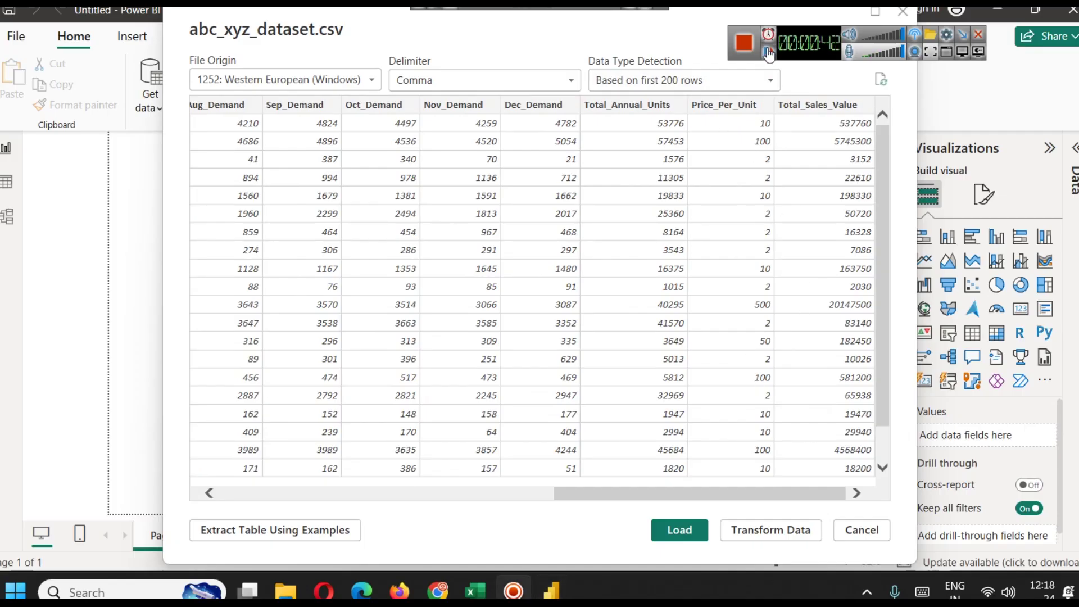
left_click(684, 528)
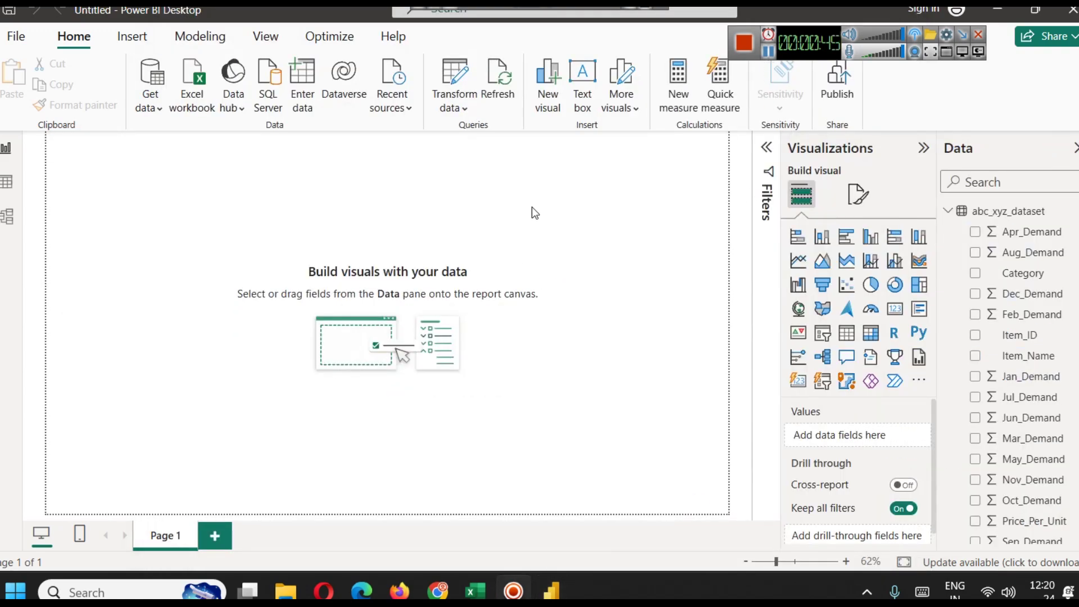
- Insert a text box and resize it into a wide, shallow banner along the top of the report page
left_click(579, 100)
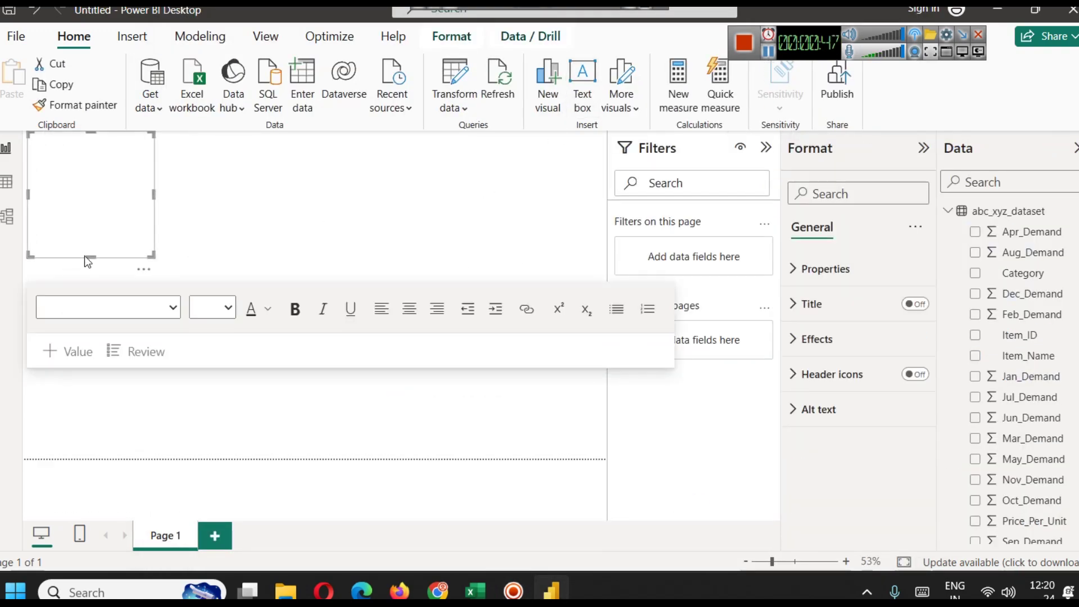
left_click_drag(88, 256, 102, 173)
left_click_drag(156, 151, 497, 169)
- Enter the title "Inventory Classification and Demand forecasting" in the text box
left_click(358, 144)
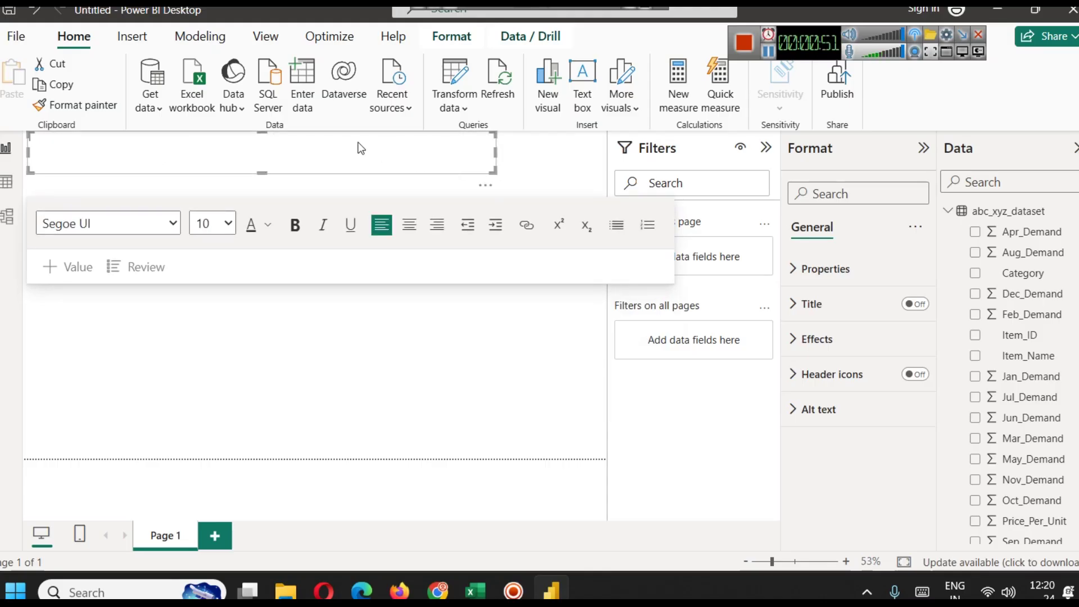
type("demand forecasting")
type("Inventory ")
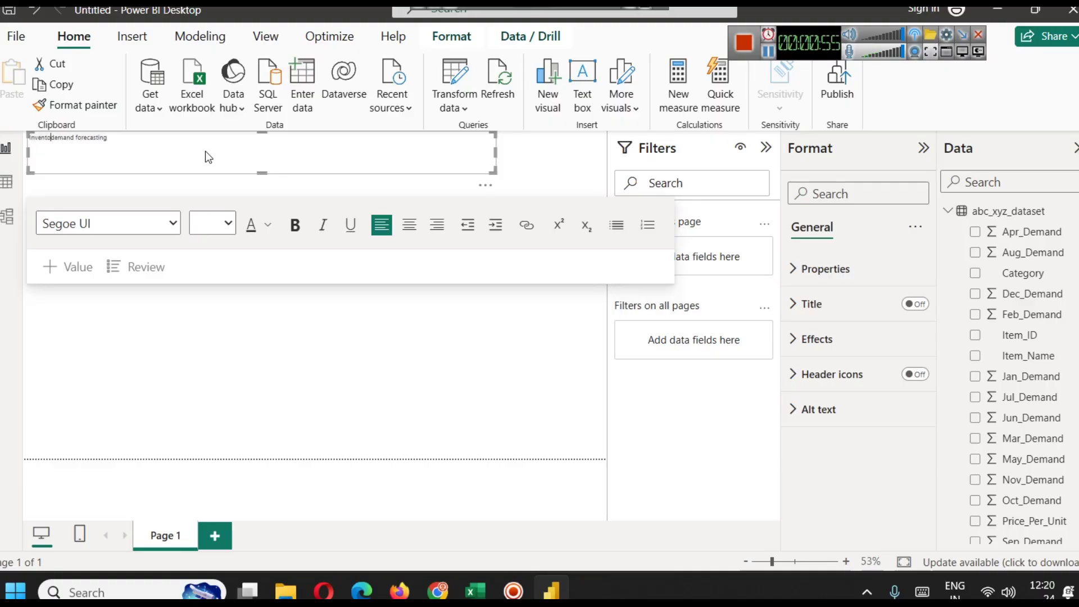
type("Classification and D")
key("Delete")
- Center the whole title text, set its font size to 28 and make it bold
key("ctrl+a")
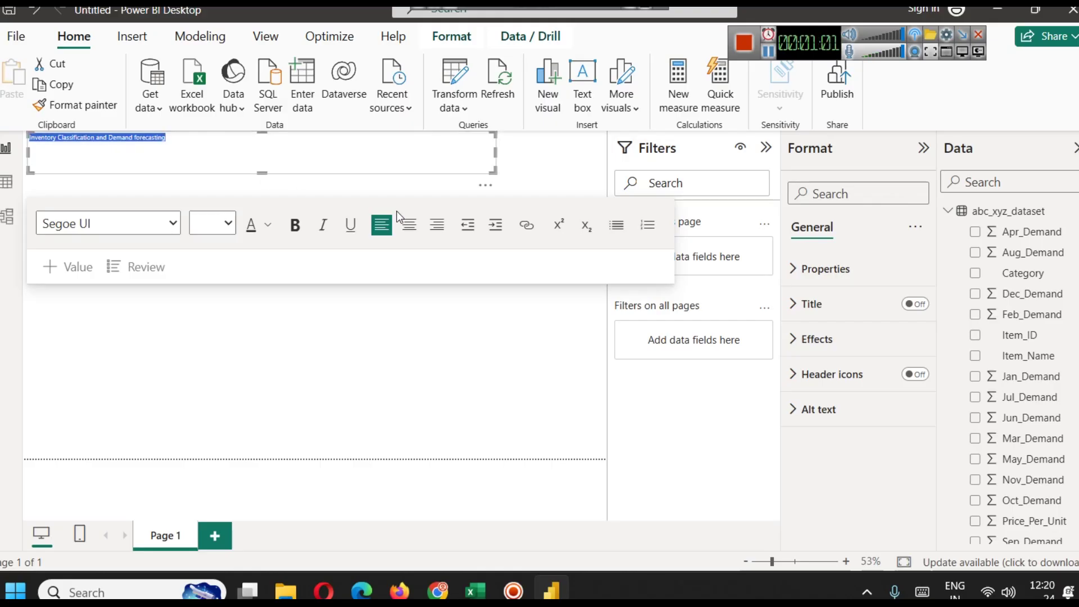
left_click(411, 226)
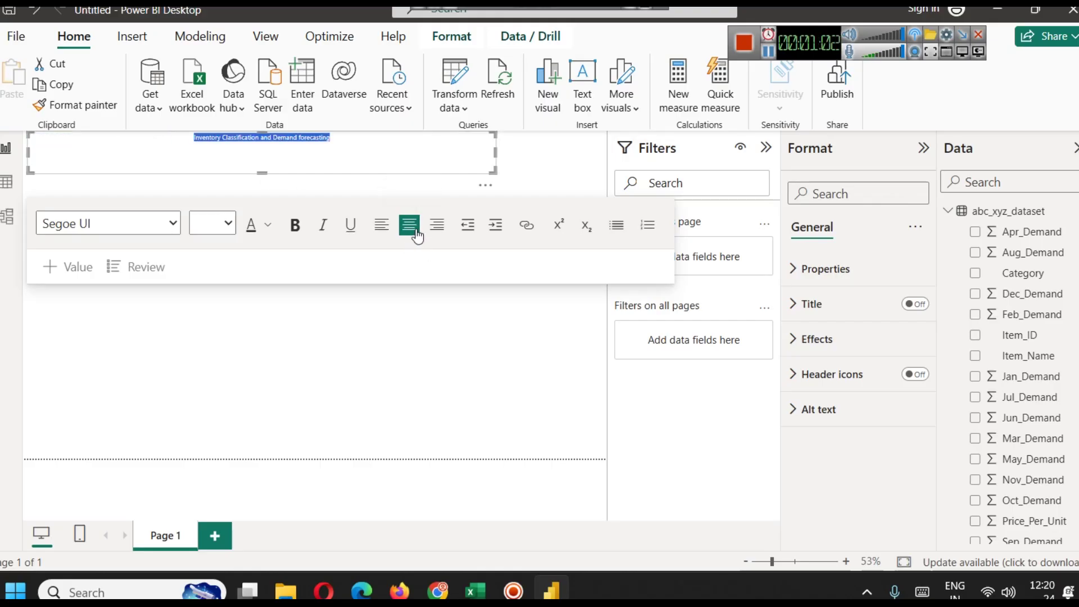
left_click(230, 224)
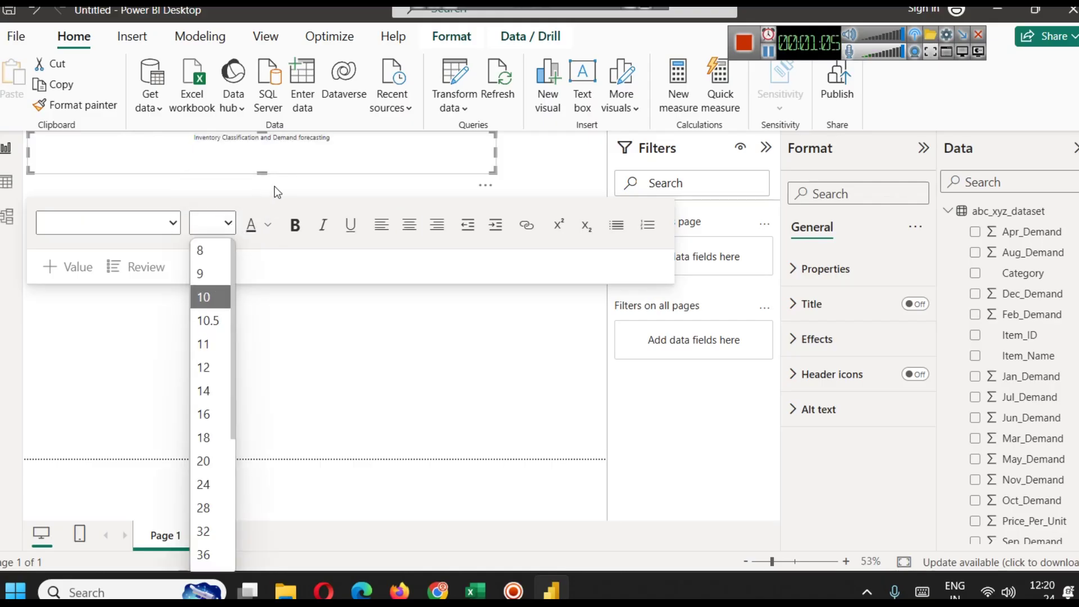
key("Escape")
key("ctrl+s")
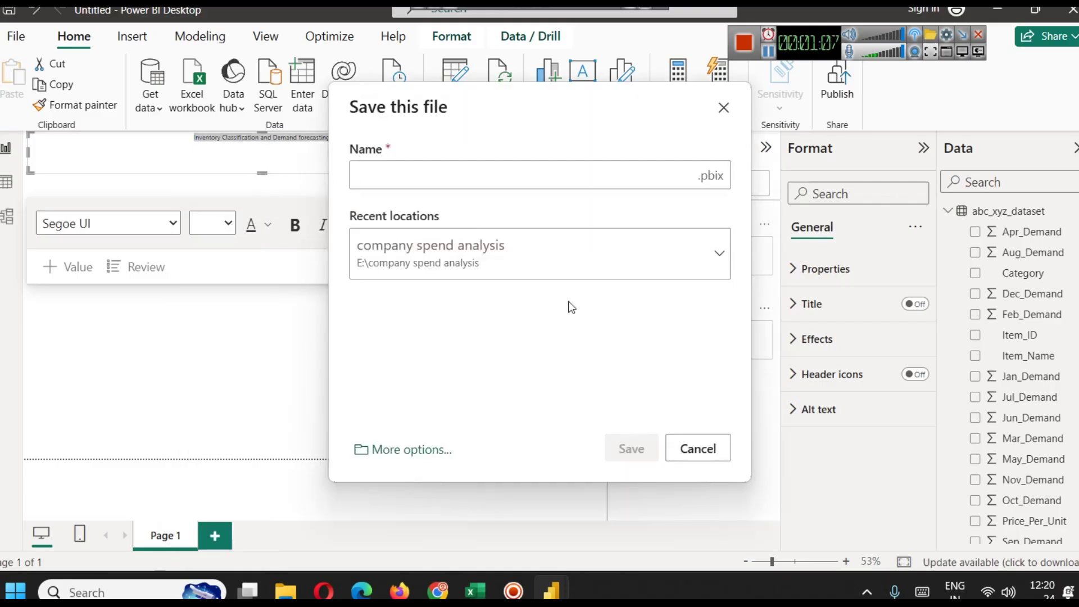
left_click(698, 448)
left_click(229, 226)
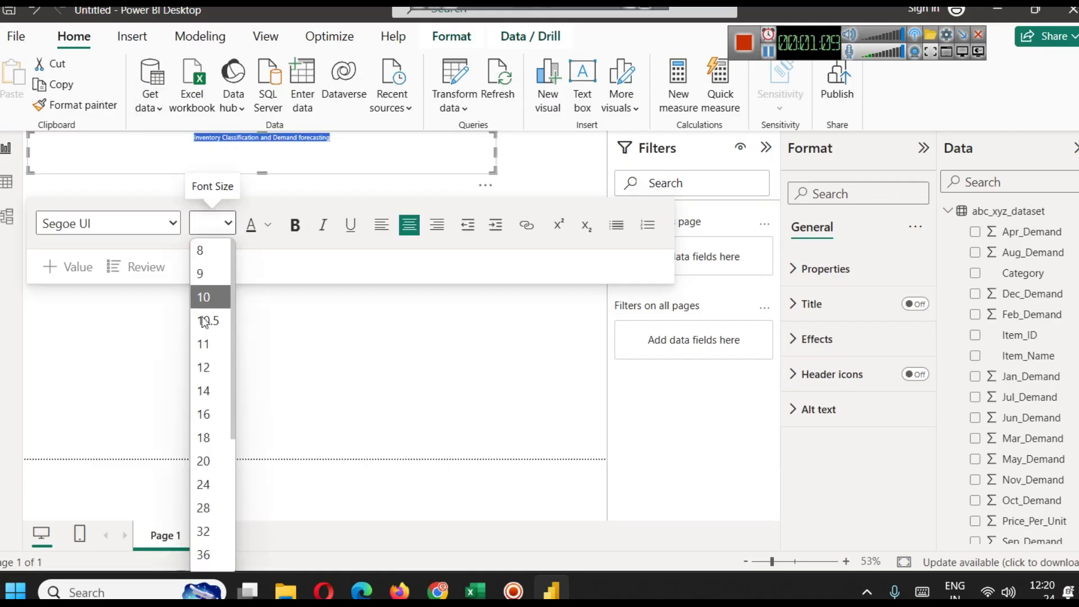
left_click(217, 511)
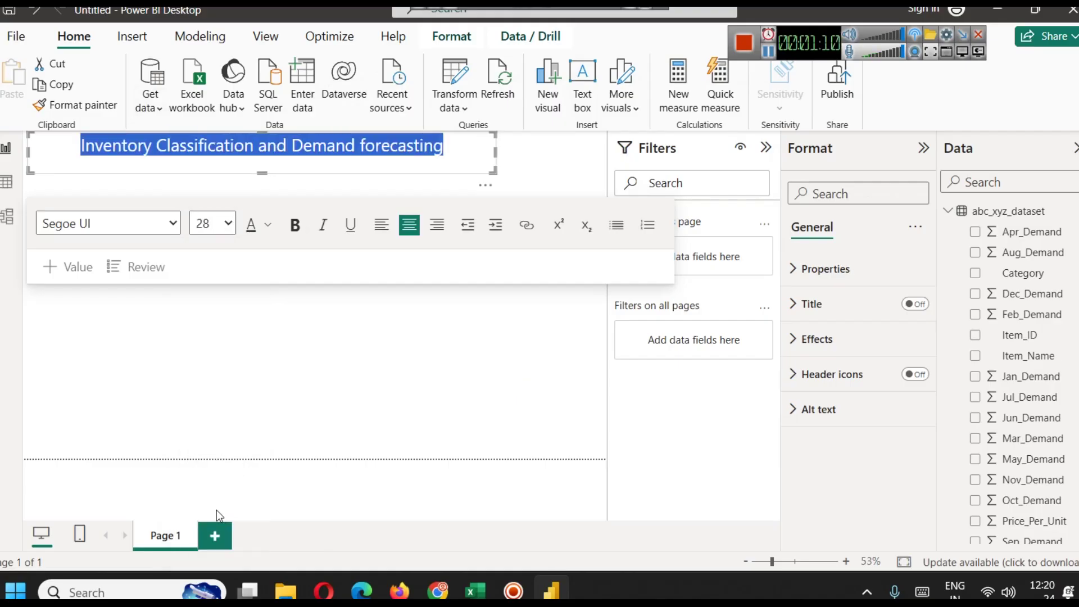
left_click(296, 226)
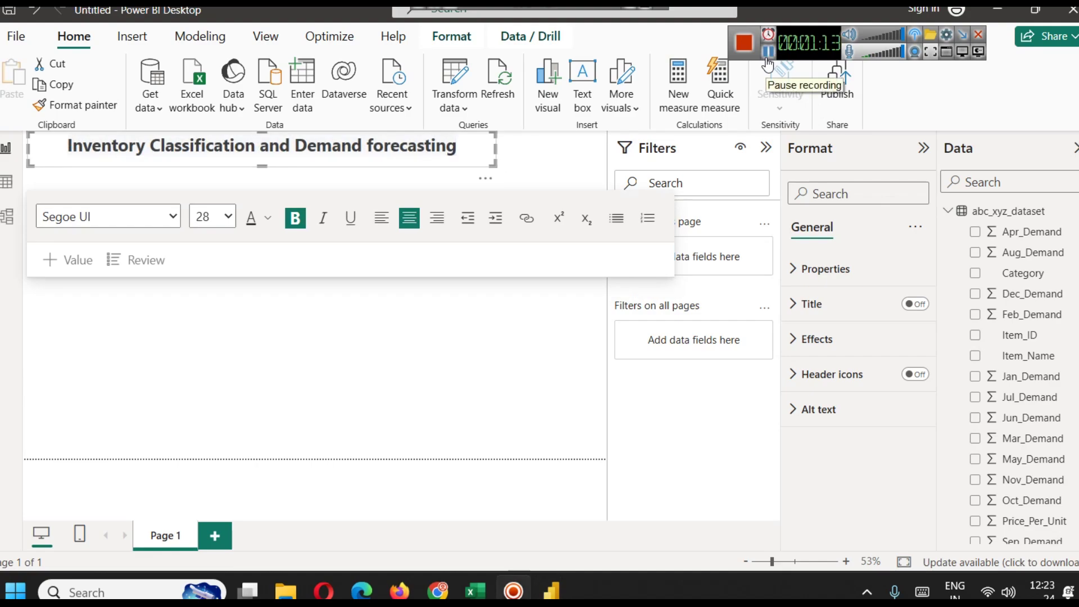
- Color the title text with the darkest blue shade of the theme colors
triple_click(316, 140)
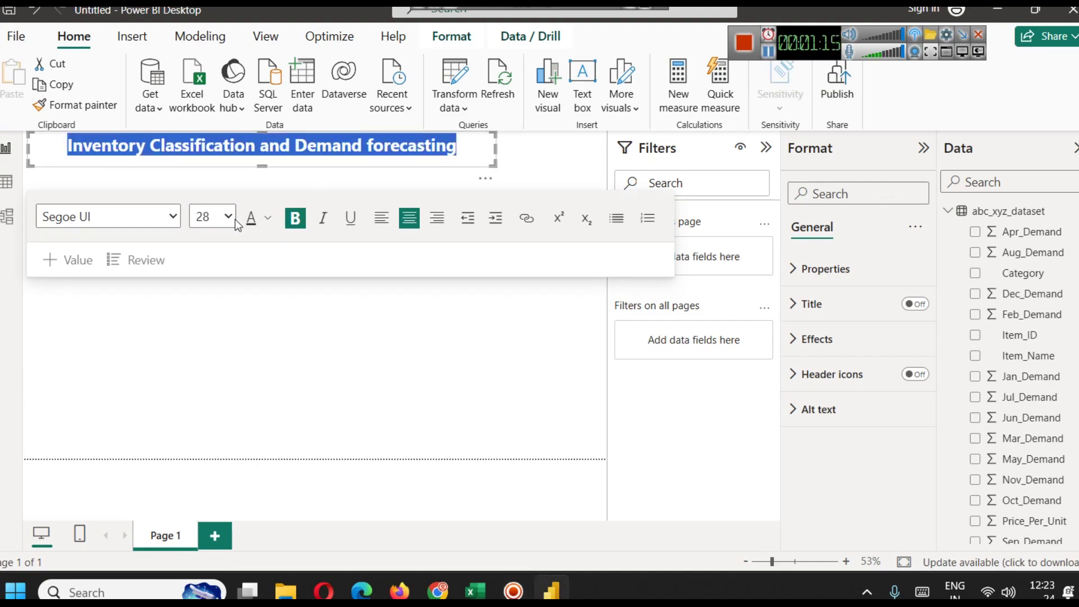
left_click(268, 218)
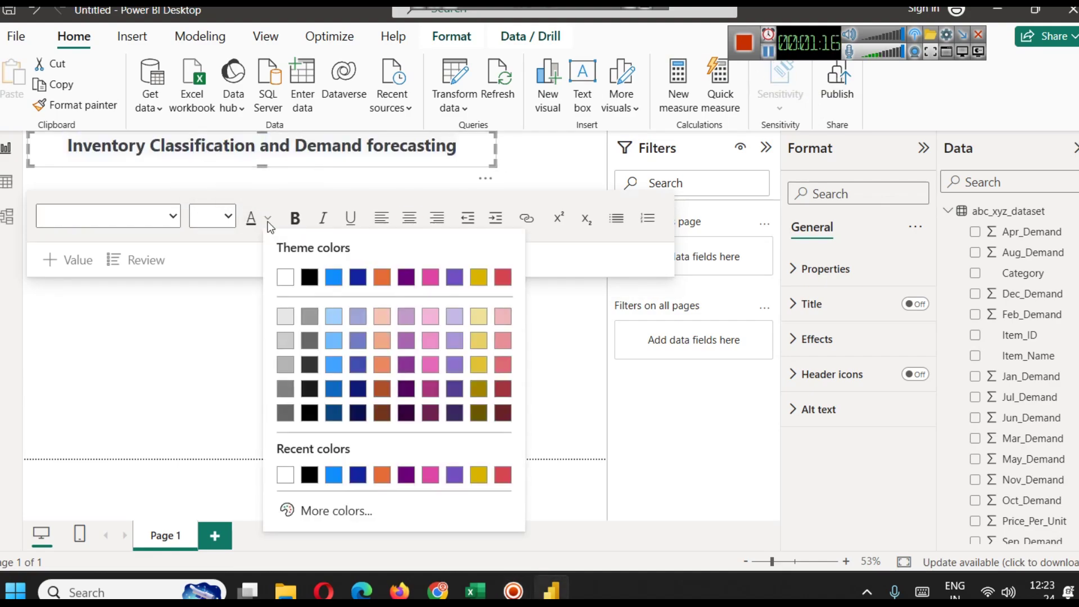
left_click(334, 414)
left_click(335, 405)
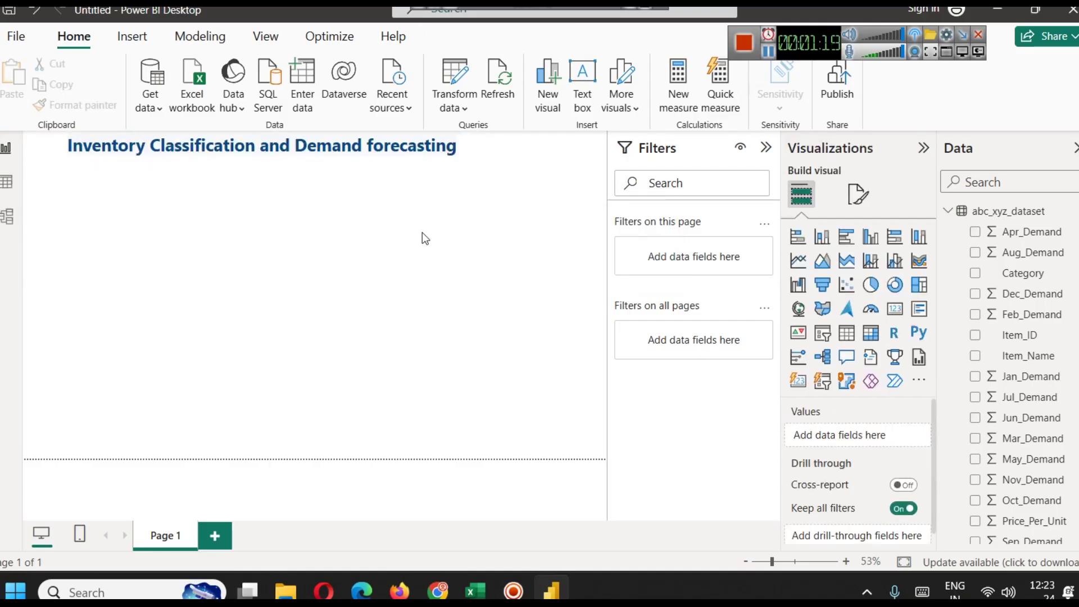
left_click(465, 153)
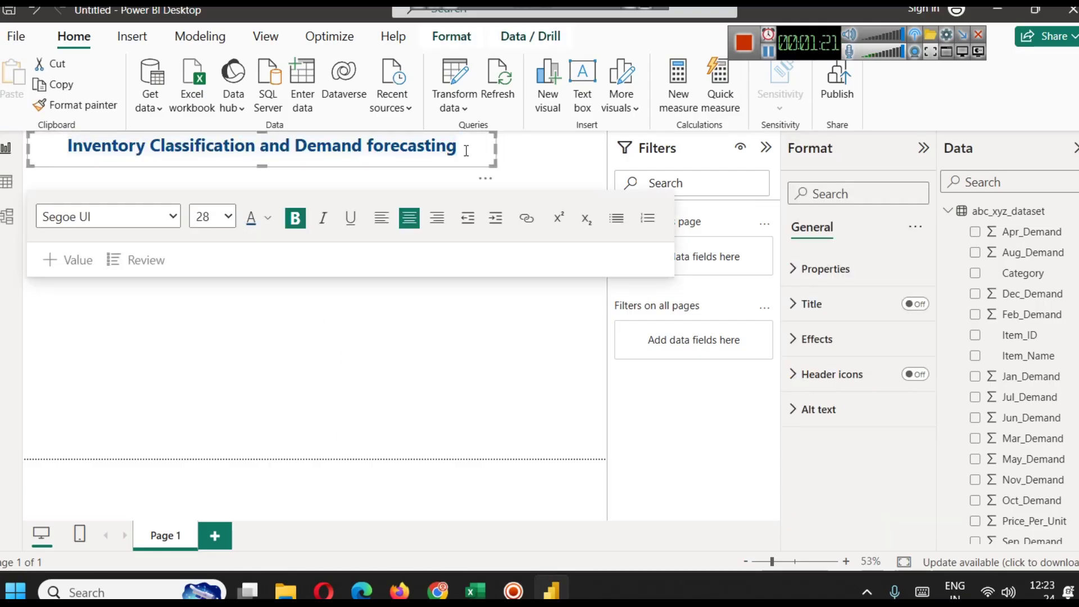
left_click(412, 307)
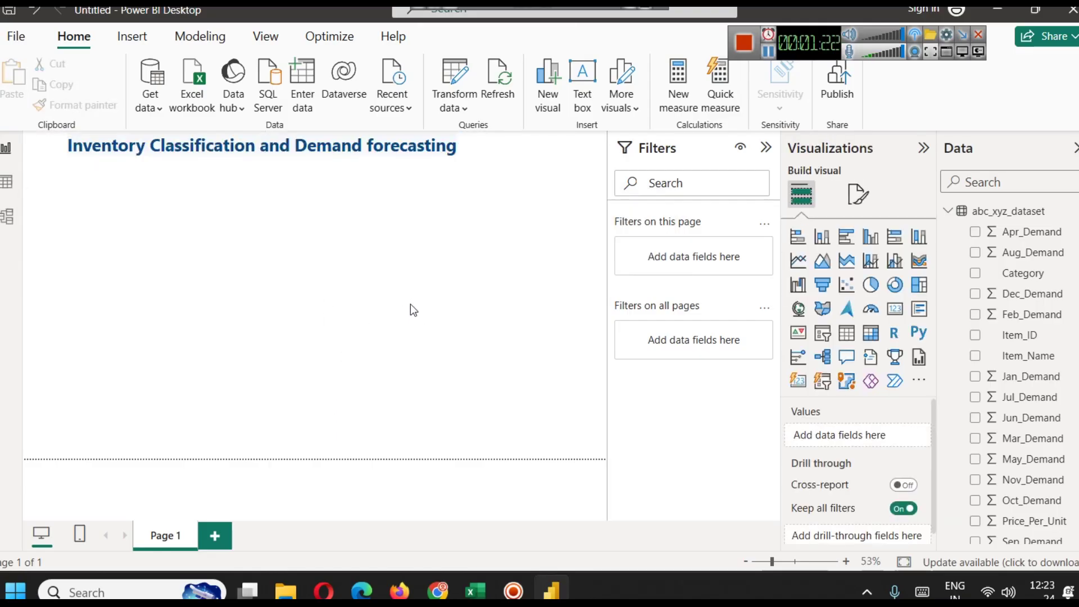
- Apply the dark Innovate theme to the report and collapse the Filters pane
left_click(265, 36)
left_click(397, 91)
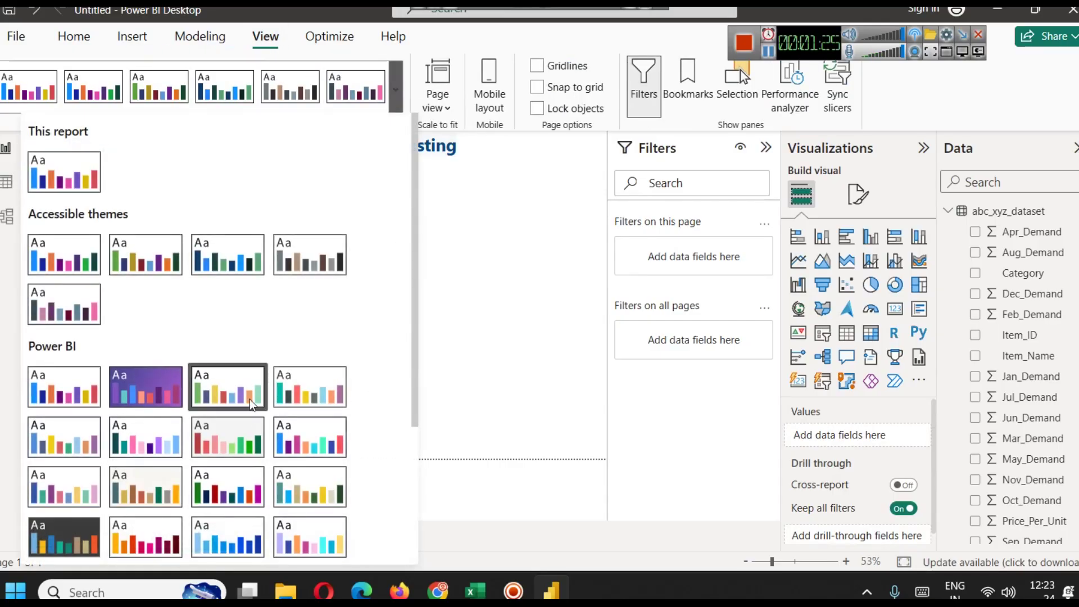
scroll(169, 393, "down", 2)
left_click(69, 451)
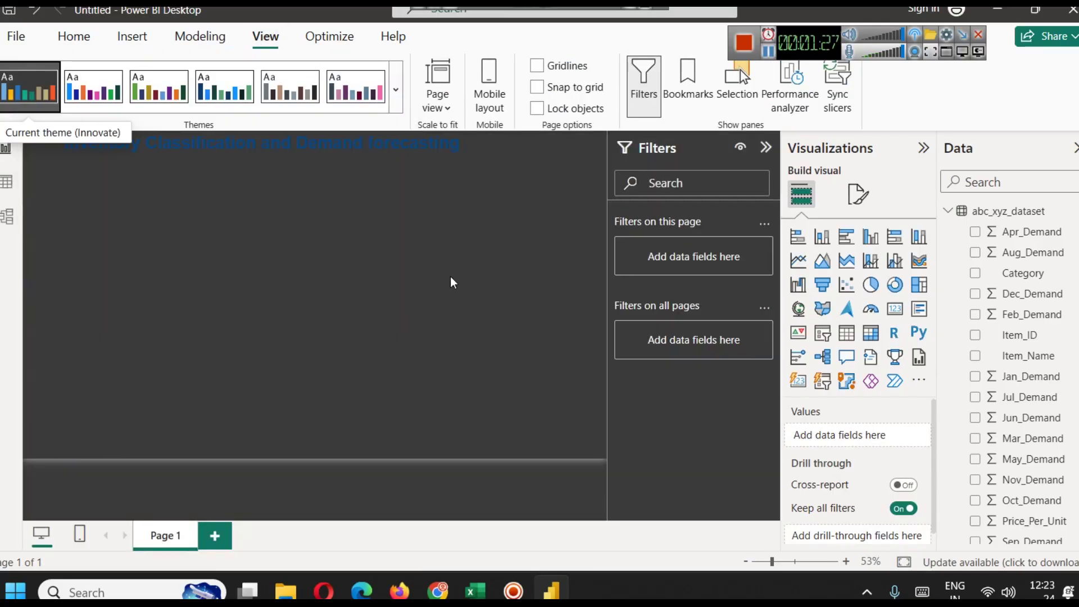
left_click(765, 148)
- Change the title's font color to the lightest blue theme shade
left_click(468, 163)
double_click(466, 147)
triple_click(465, 148)
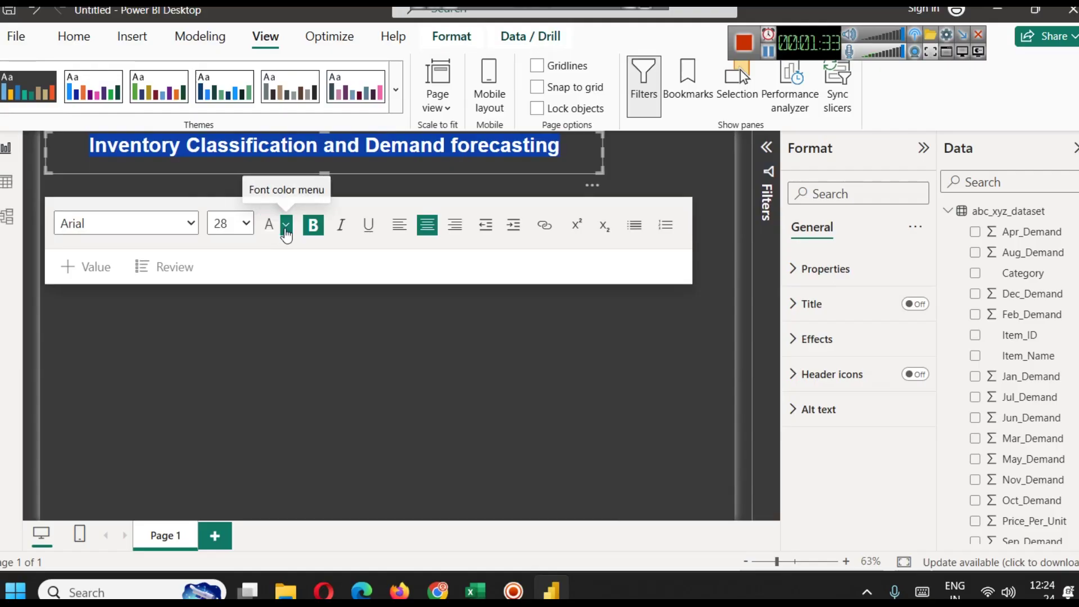
left_click(285, 225)
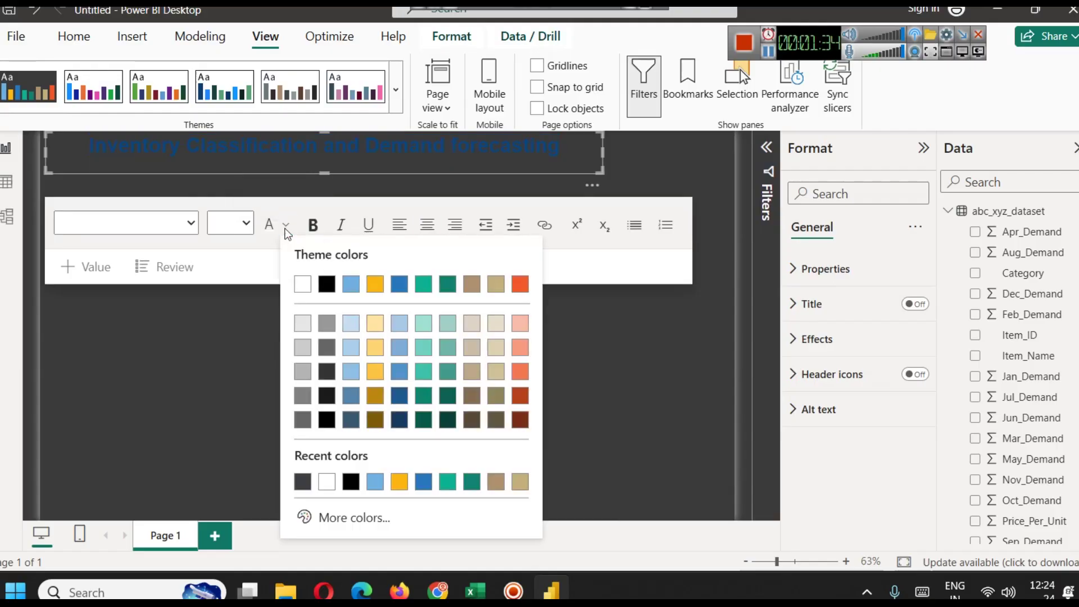
left_click(351, 329)
left_click(443, 333)
left_click(324, 168)
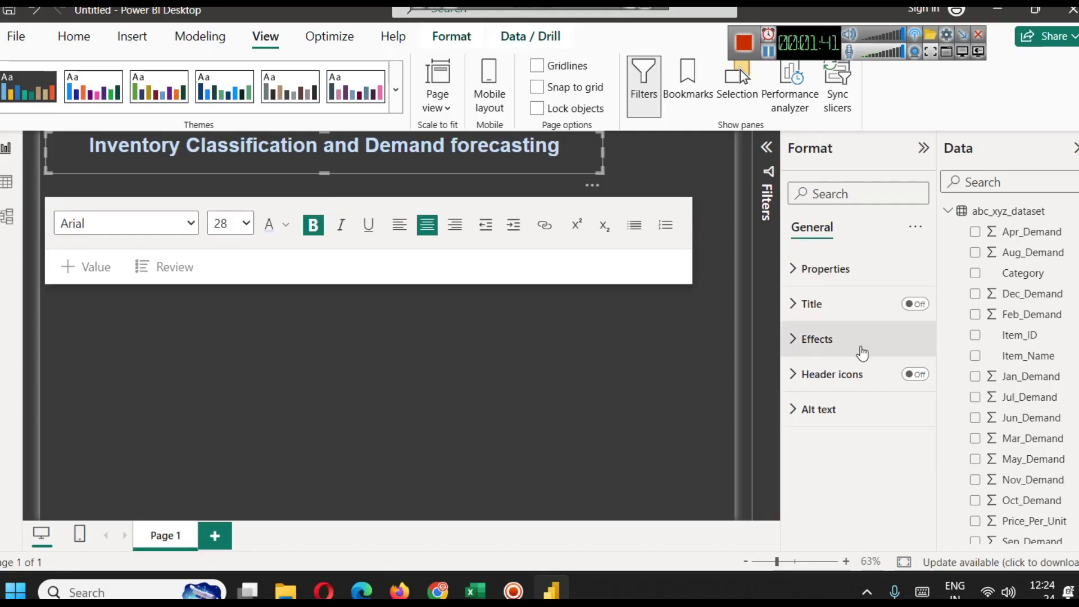
- Turn on the title text box's shadow and visual border, with rounded corners of 12 px
left_click(852, 351)
scroll(850, 444, "down", 3)
scroll(843, 421, "up", 2)
scroll(871, 440, "down", 2)
left_click(905, 423)
left_click(907, 382)
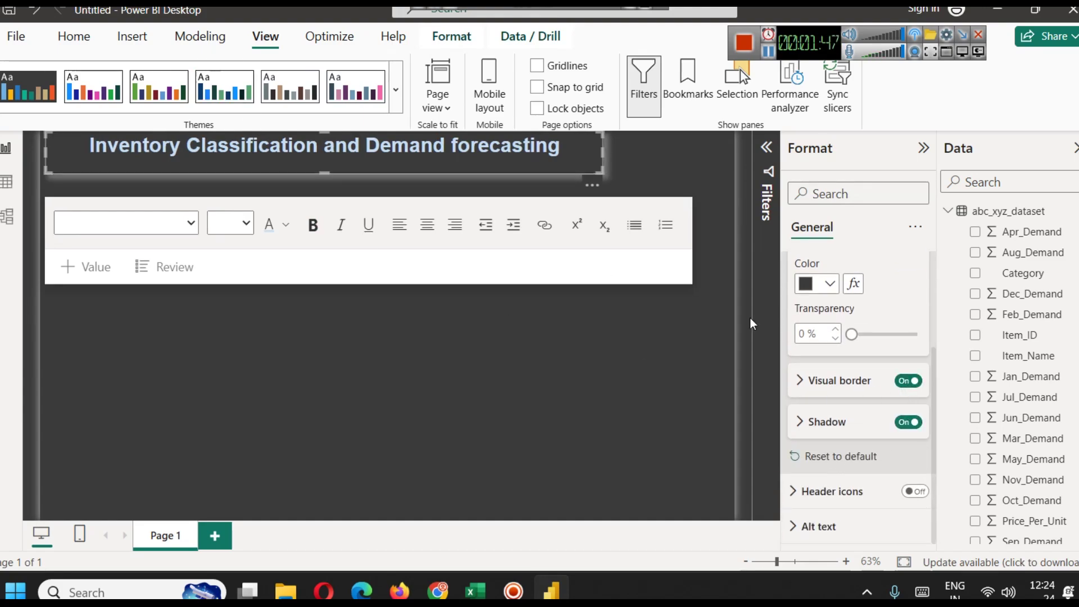
left_click(799, 382)
left_click(807, 475)
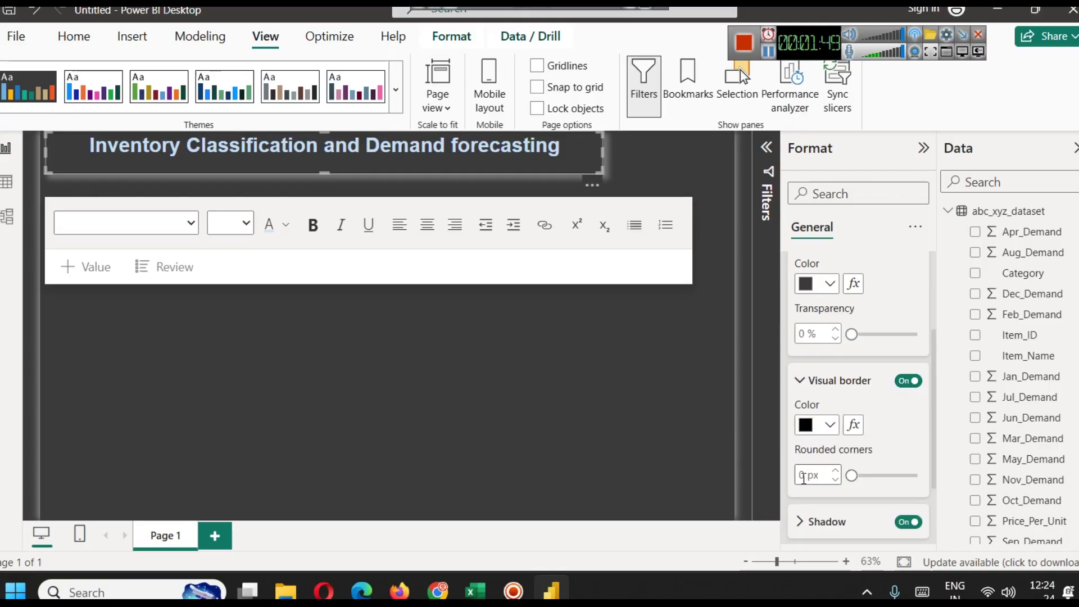
type("12")
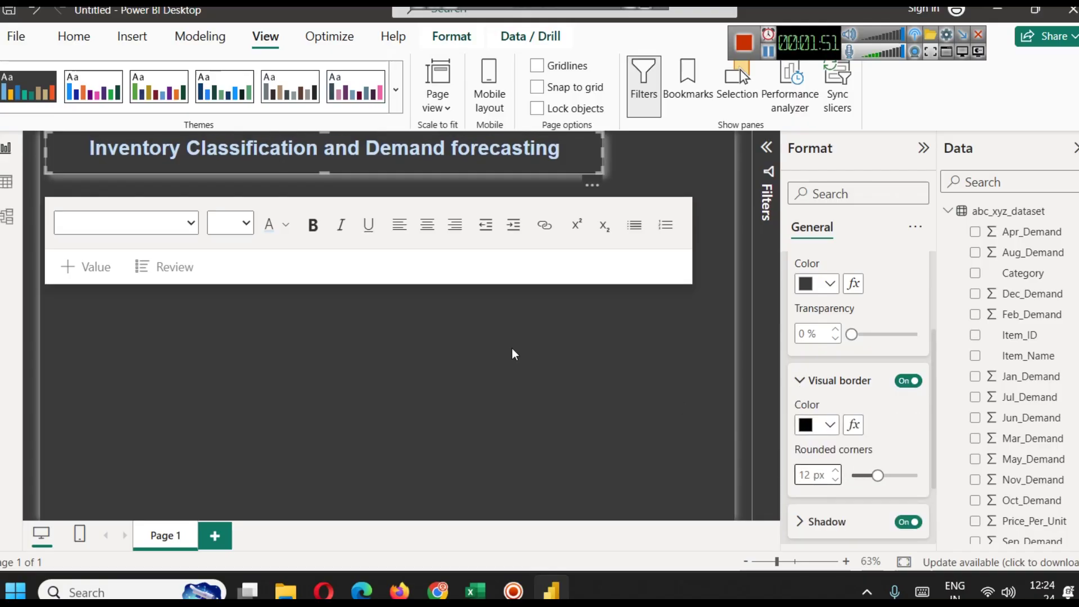
left_click(513, 353)
- Nudge the title text box slightly down from the page's upper edge
left_click(370, 170)
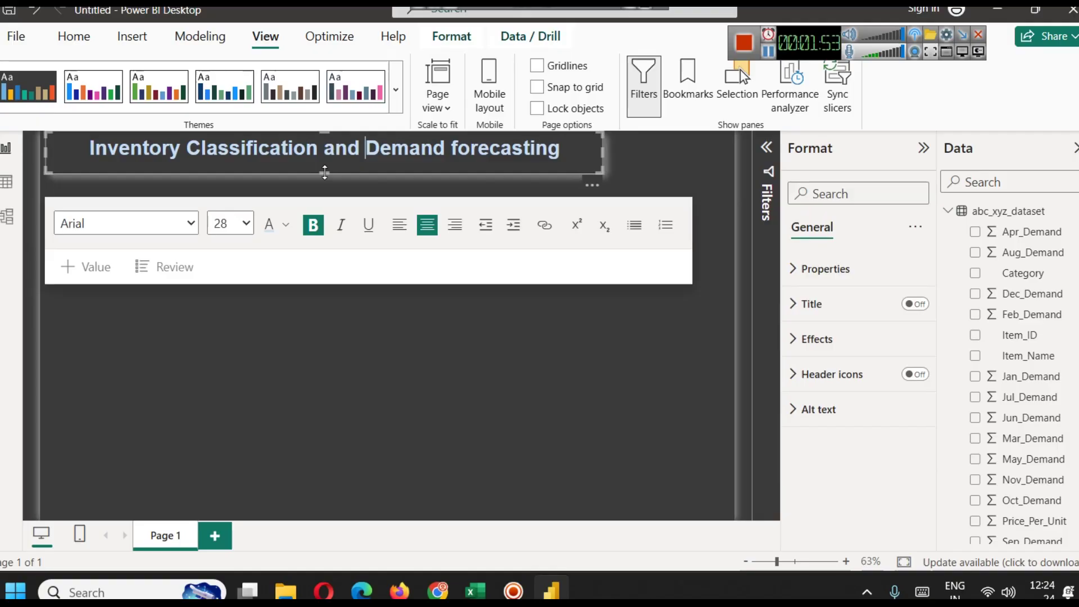
left_click(394, 367)
left_click(146, 173)
left_click(242, 176)
key("ctrl+shift+Left")
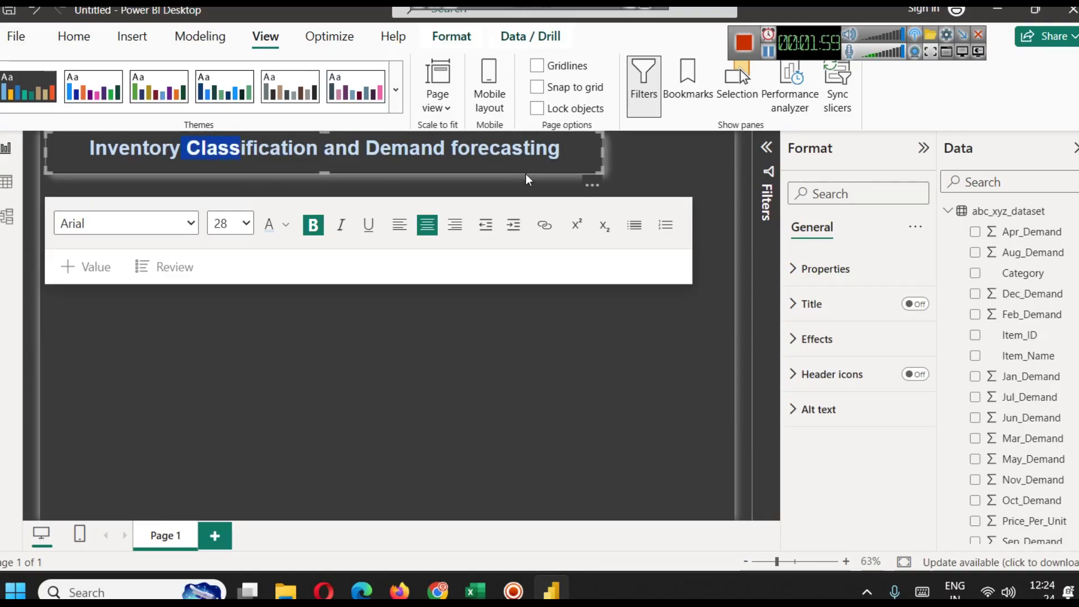
left_click(539, 177)
left_click_drag(551, 179, 555, 184)
left_click(619, 374)
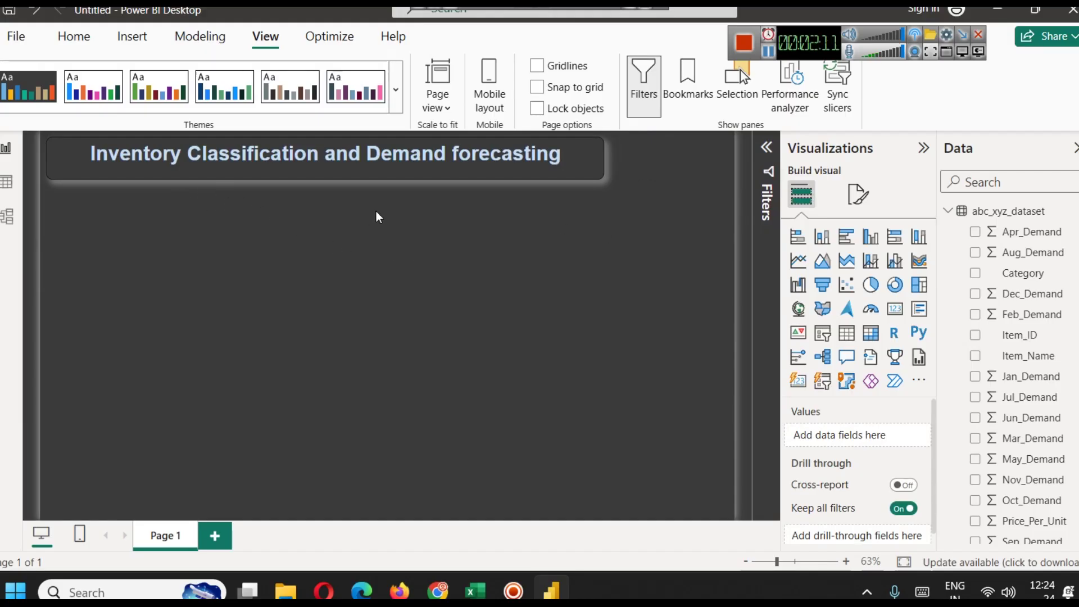
- Insert the image grocey.png from the assets folder on drive E: into the report page
left_click(132, 36)
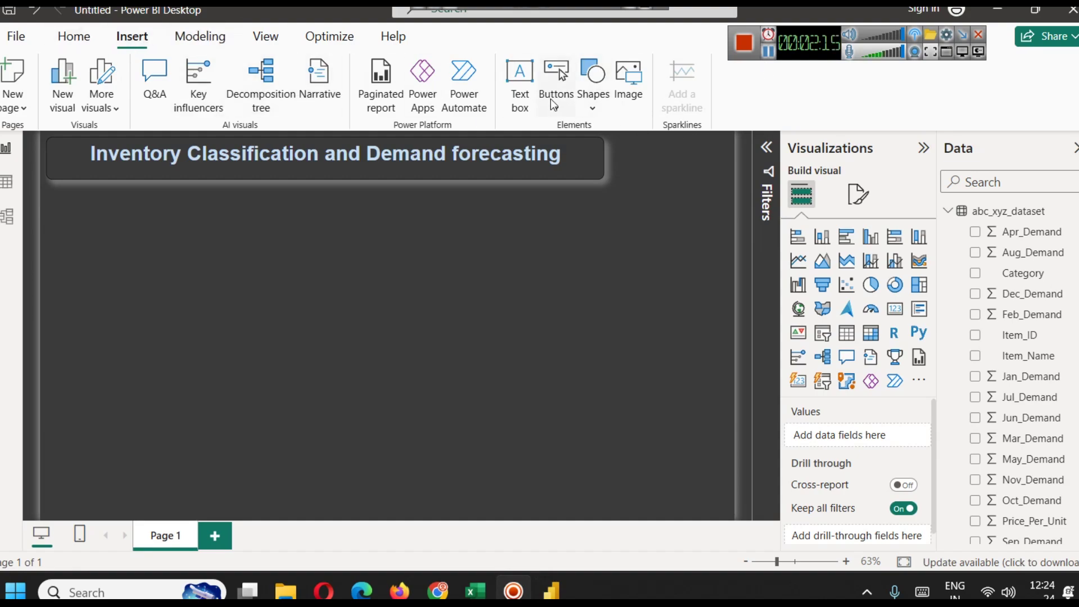
left_click(636, 78)
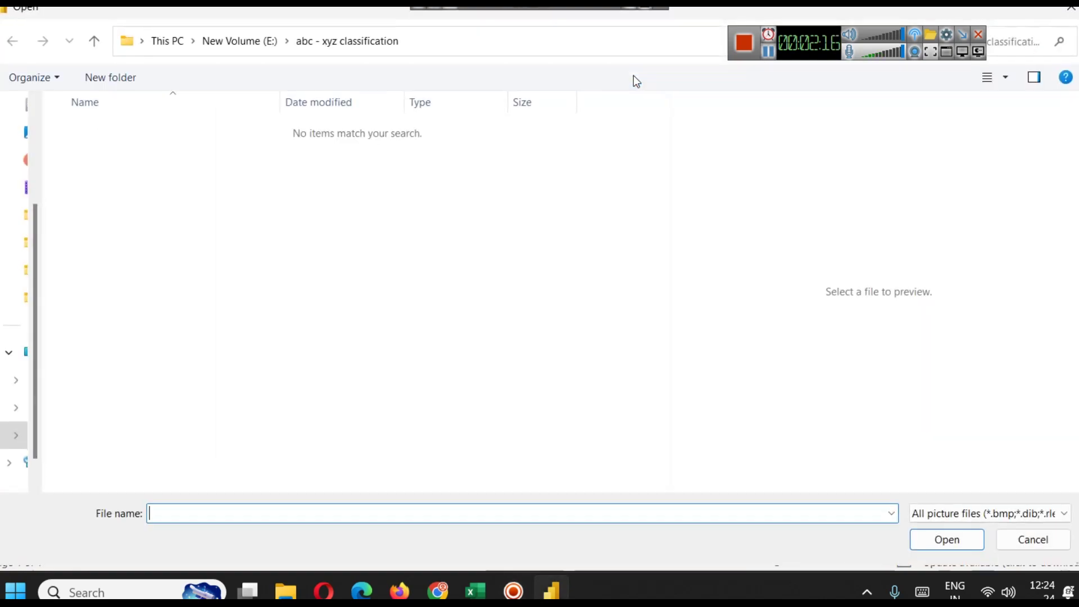
left_click(241, 41)
type("assets")
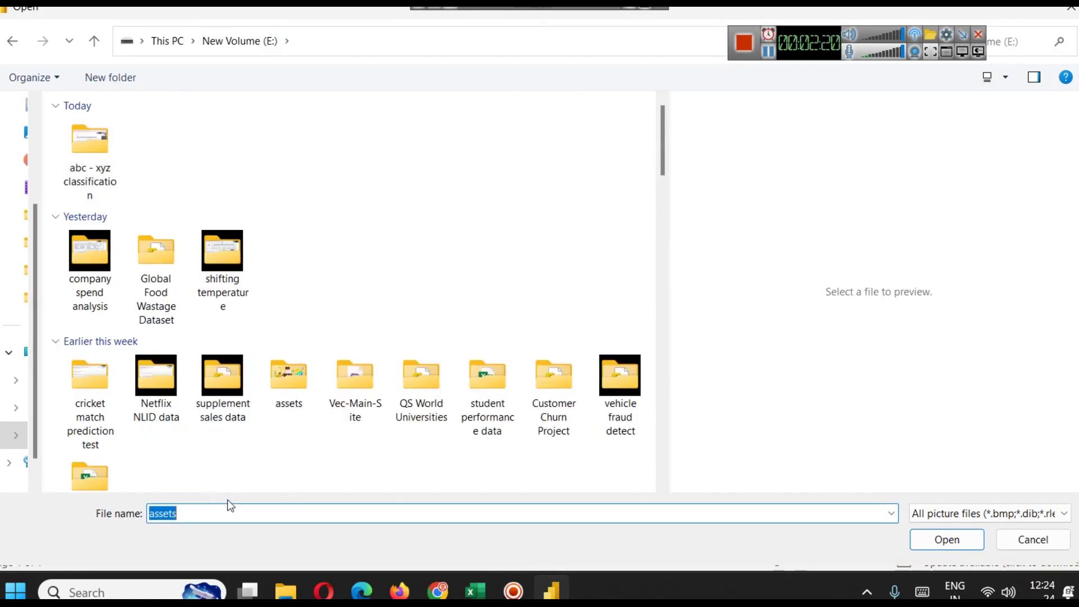
key("Return")
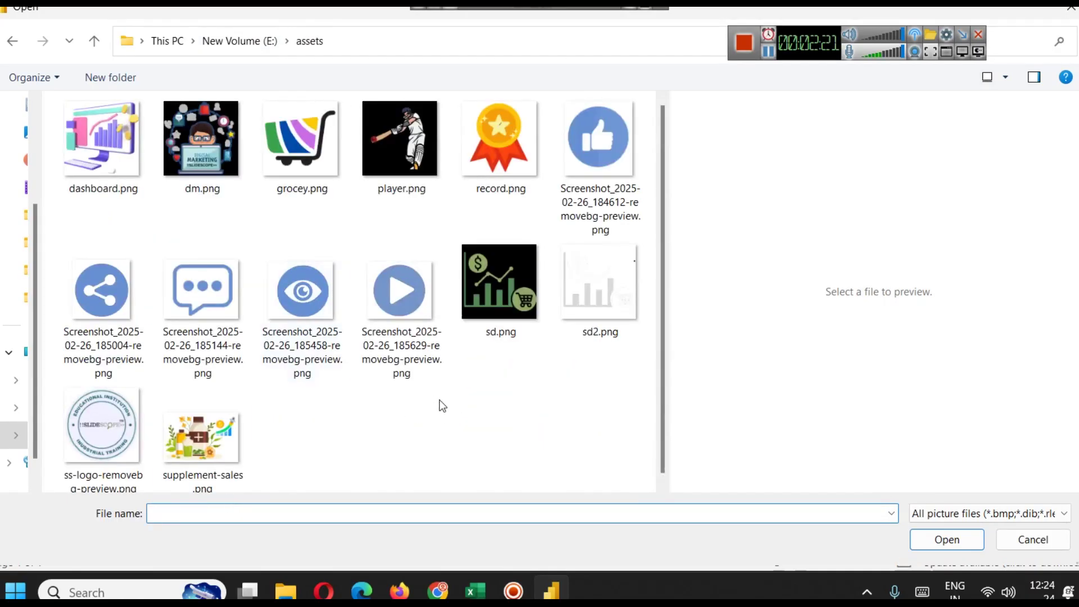
left_click(302, 141)
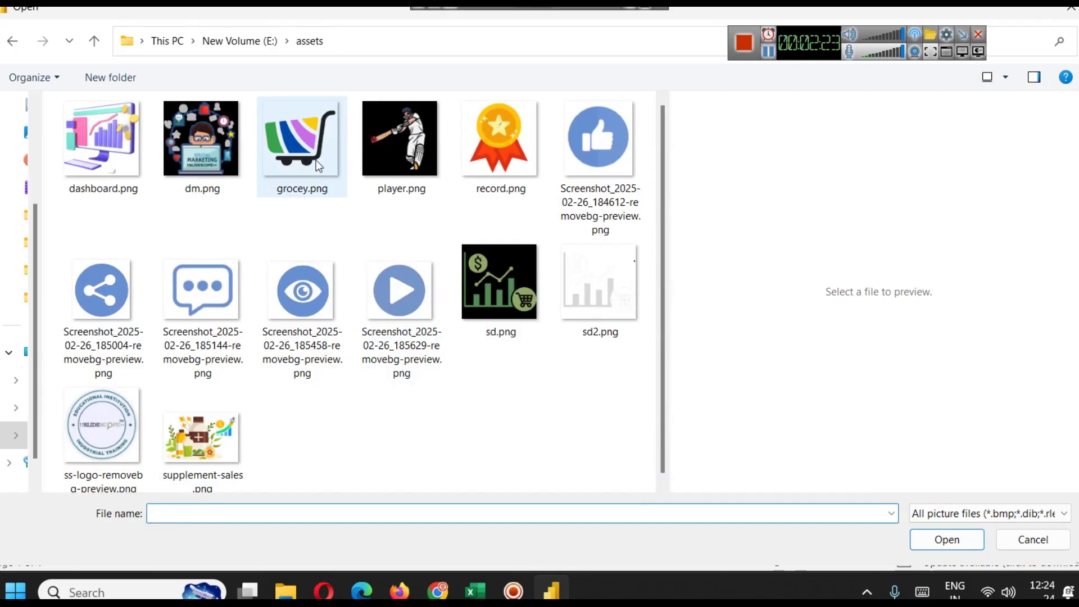
left_click(921, 538)
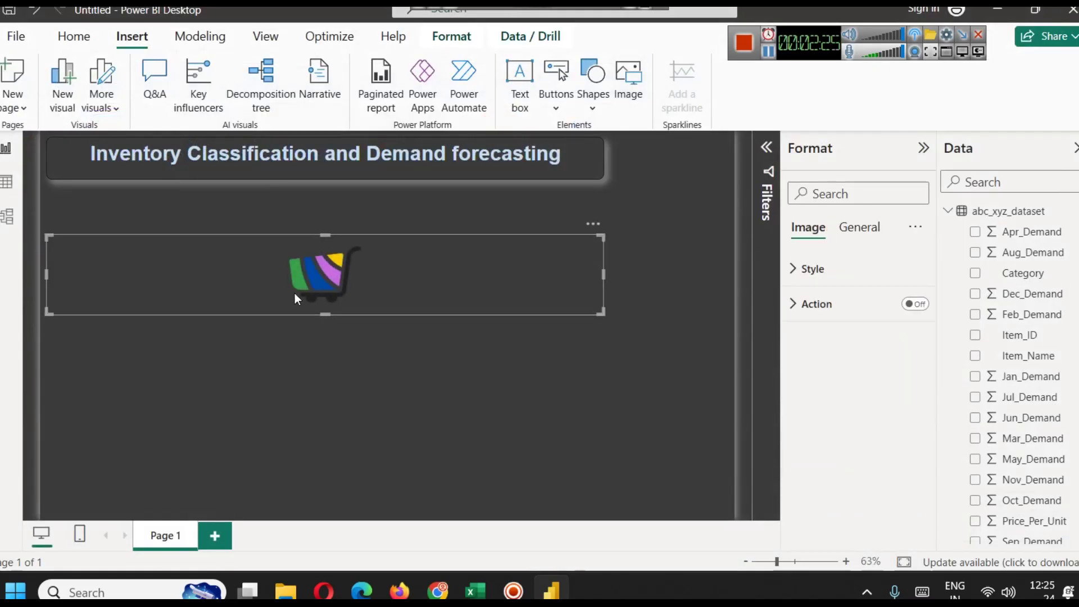
- Shrink the cart image and move it to the page's upper right corner, level with the title
left_click_drag(47, 313, 409, 280)
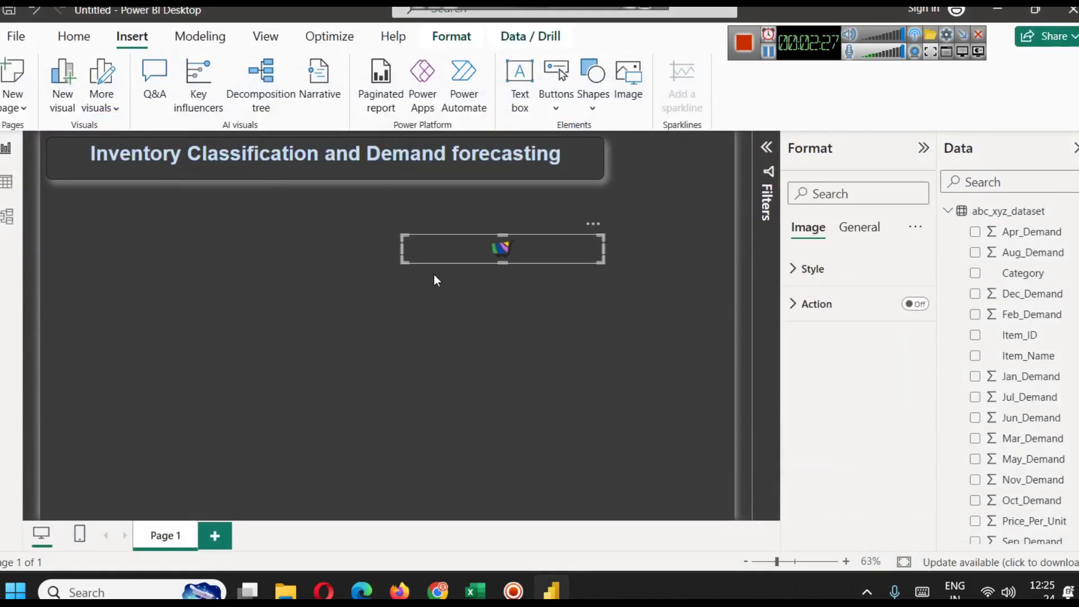
left_click_drag(510, 256, 504, 272)
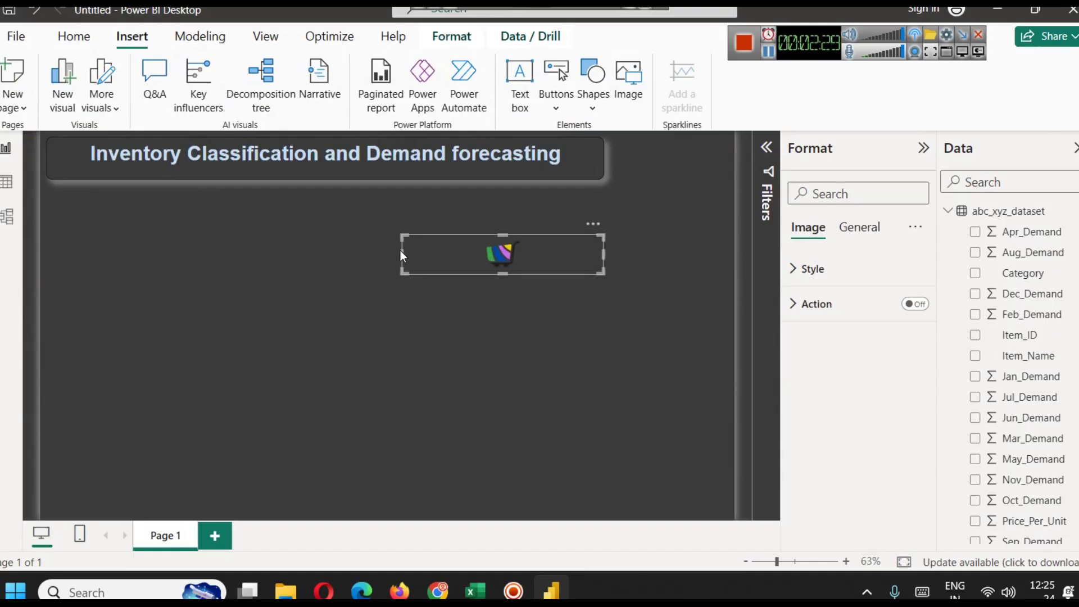
left_click_drag(402, 254, 552, 163)
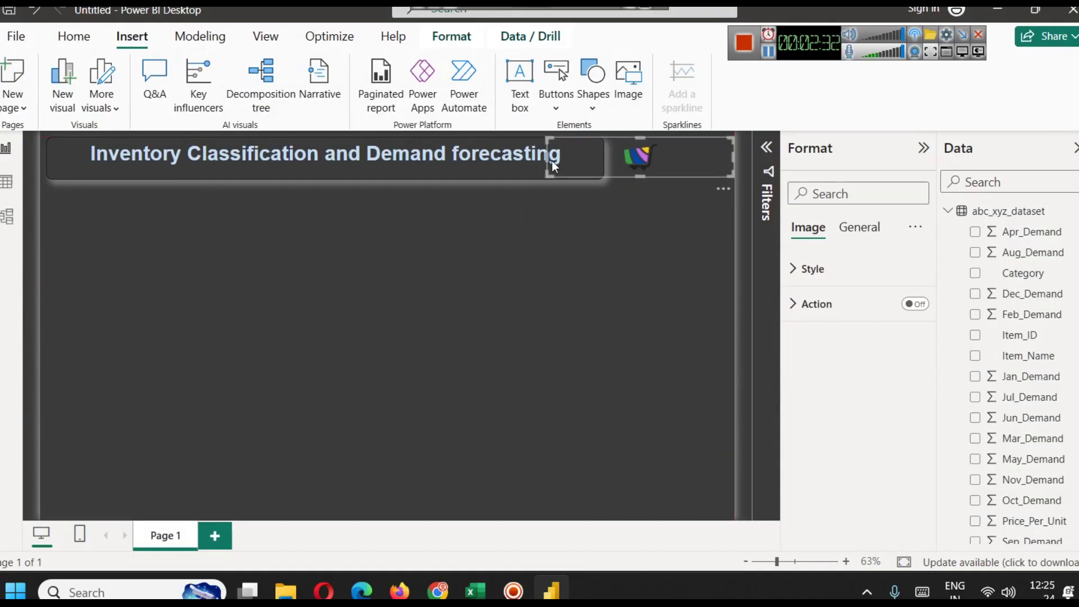
- Narrow the title box and the cart image so they fit side by side, and make the image slightly taller
left_click(593, 214)
left_click(581, 171)
left_click_drag(550, 167, 593, 161)
left_click(603, 160)
left_click(626, 163)
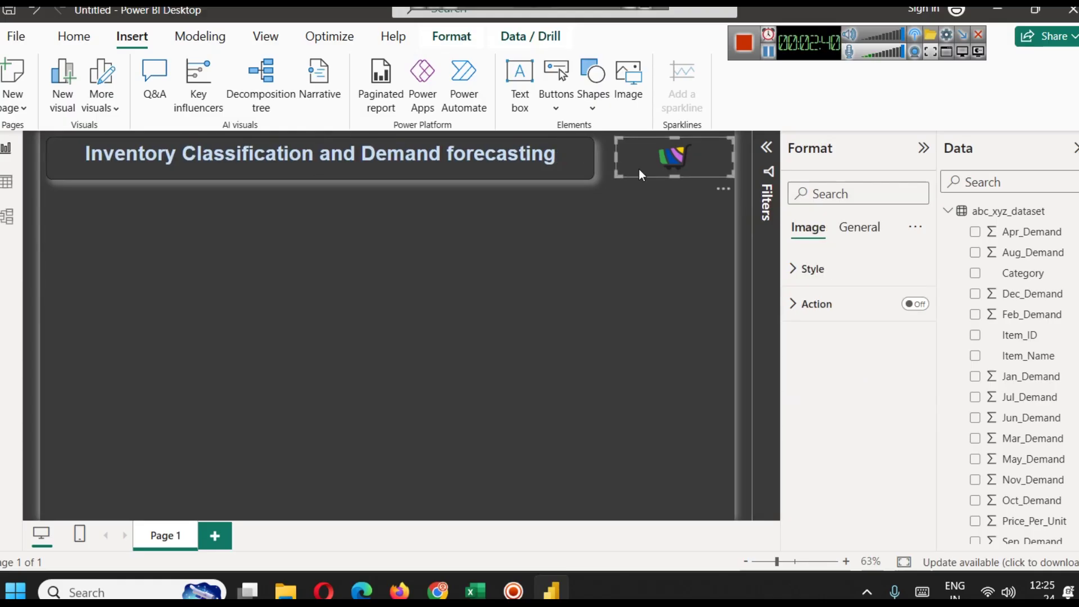
left_click_drag(670, 177, 672, 185)
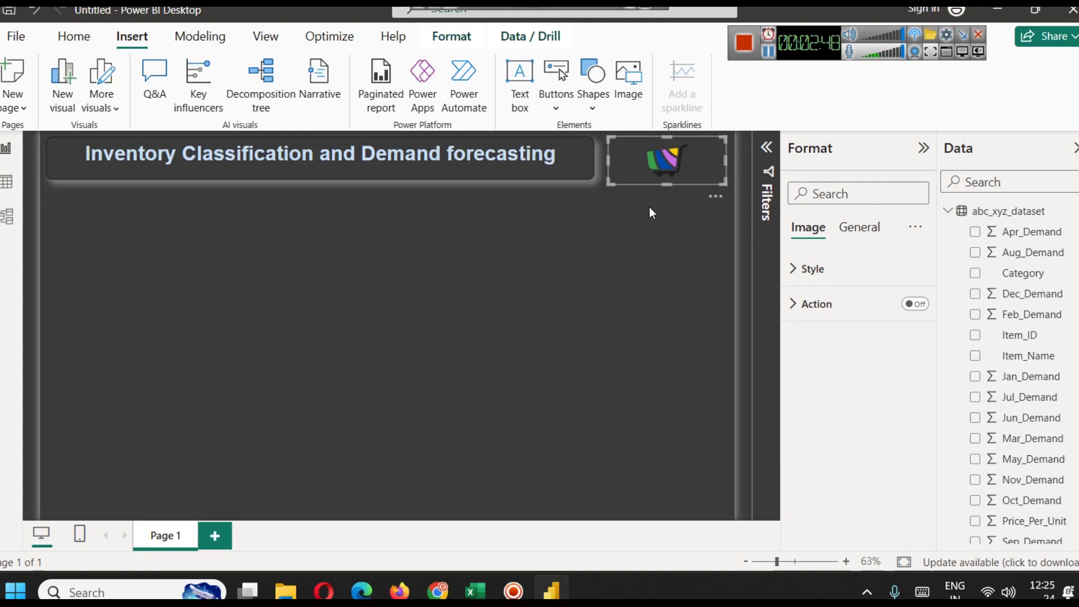
- Give the cart image a visual border with 10 px rounded corners and a shadow
left_click(827, 271)
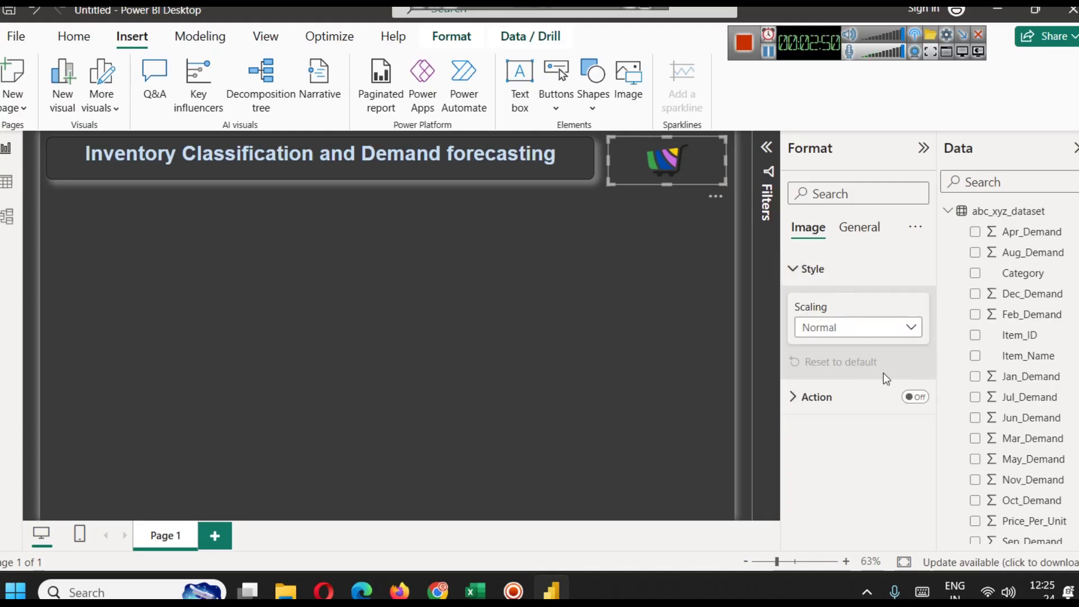
left_click(860, 227)
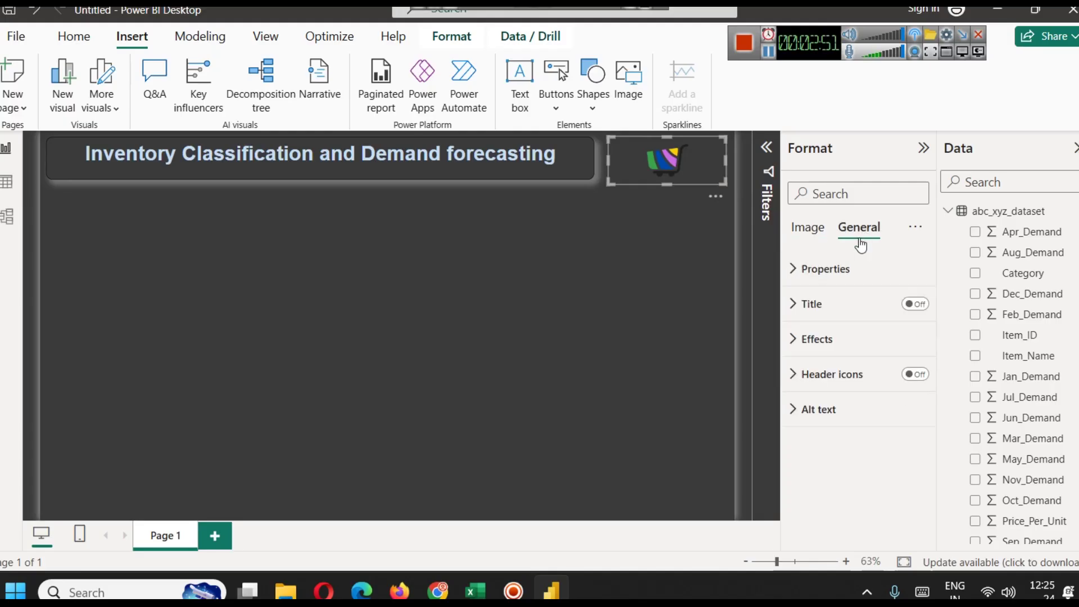
left_click(830, 339)
scroll(851, 457, "down", 2)
left_click(909, 447)
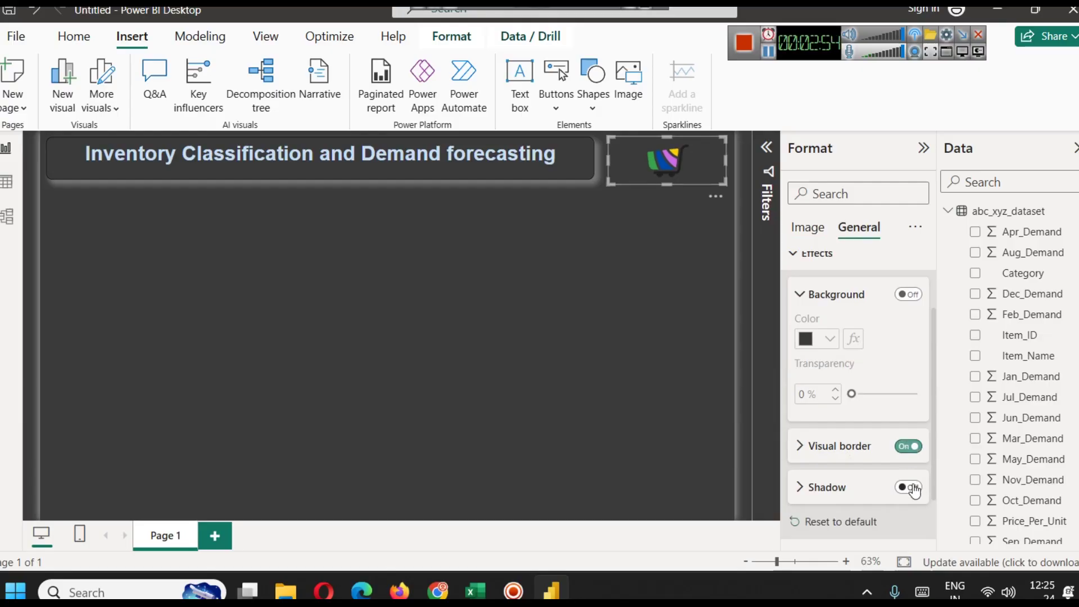
left_click(906, 487)
left_click(801, 446)
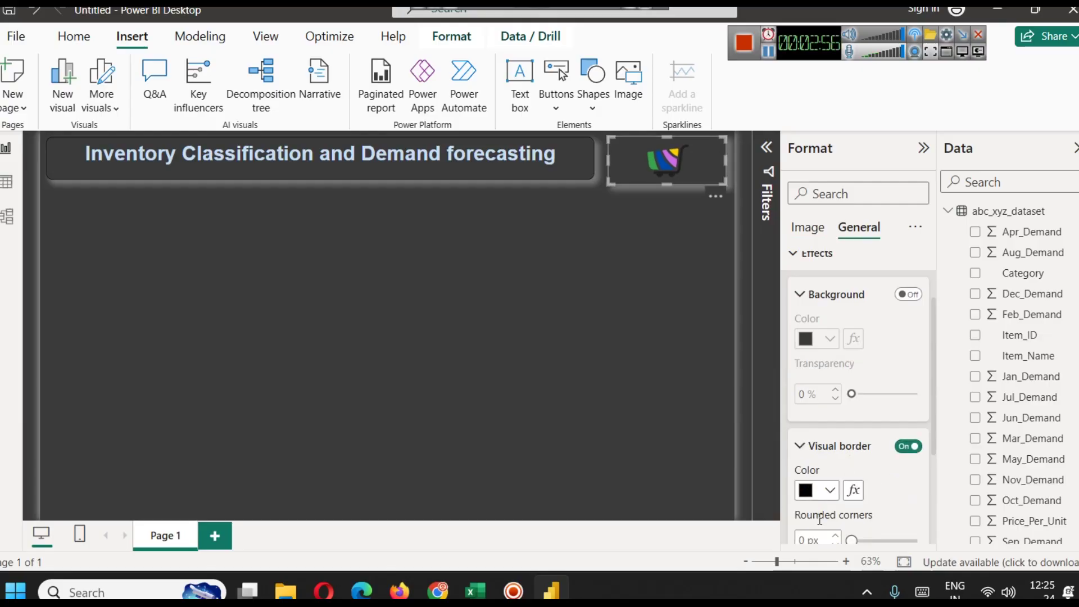
scroll(805, 495, "down", 2)
type("10")
left_click(537, 346)
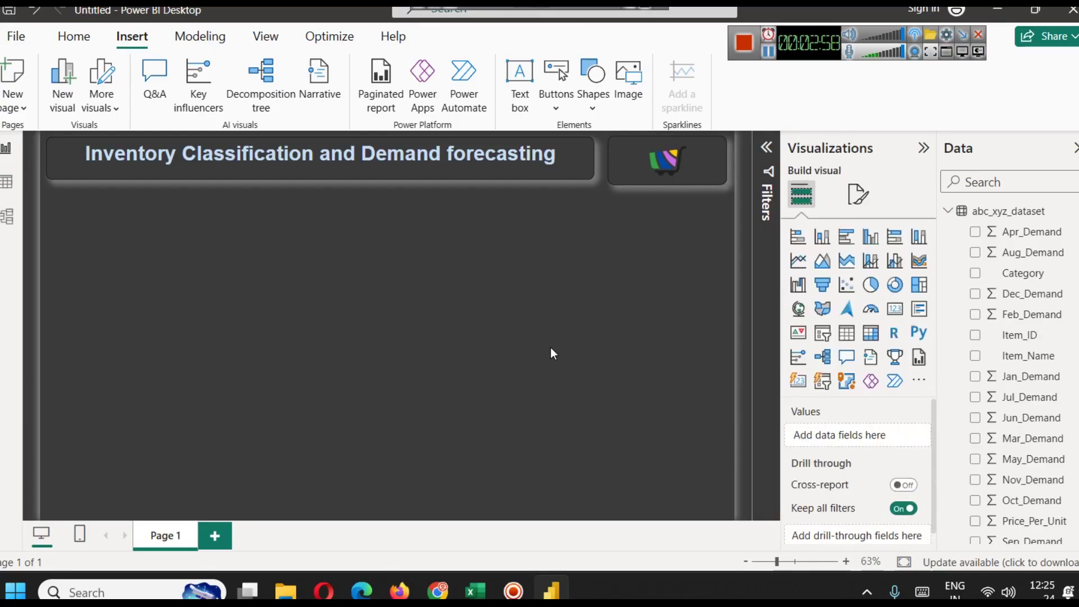
- Reduce the cart image's height to match the title box beside it
left_click(663, 187)
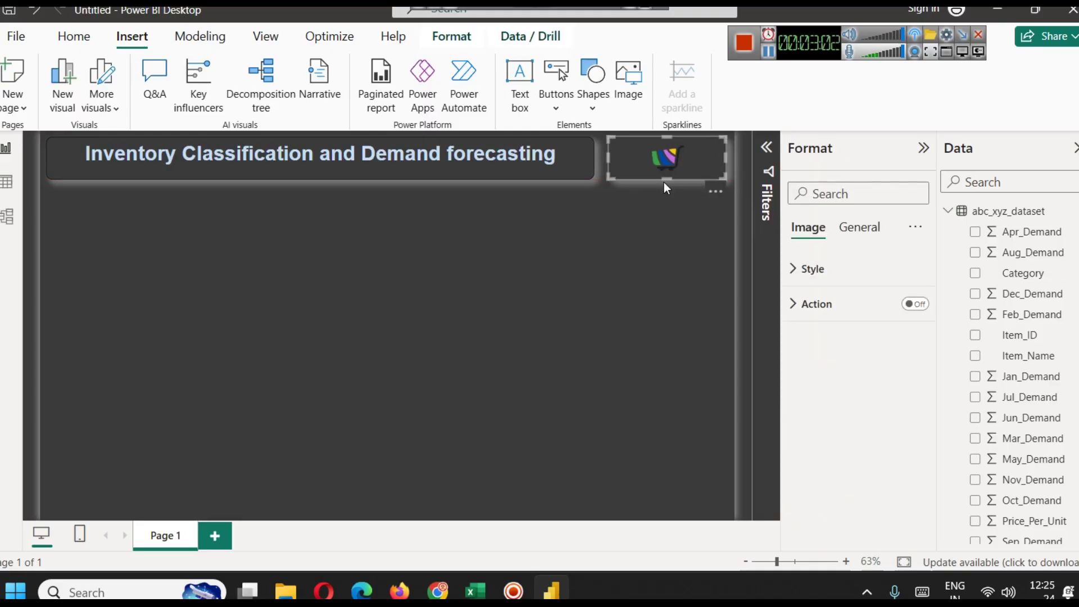
left_click(627, 264)
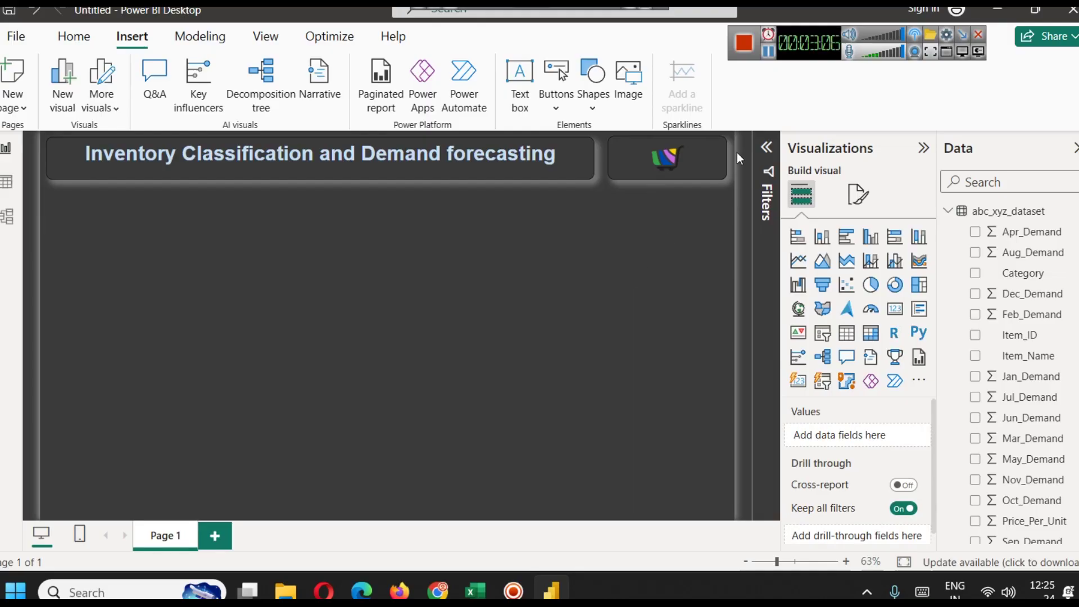
left_click(769, 53)
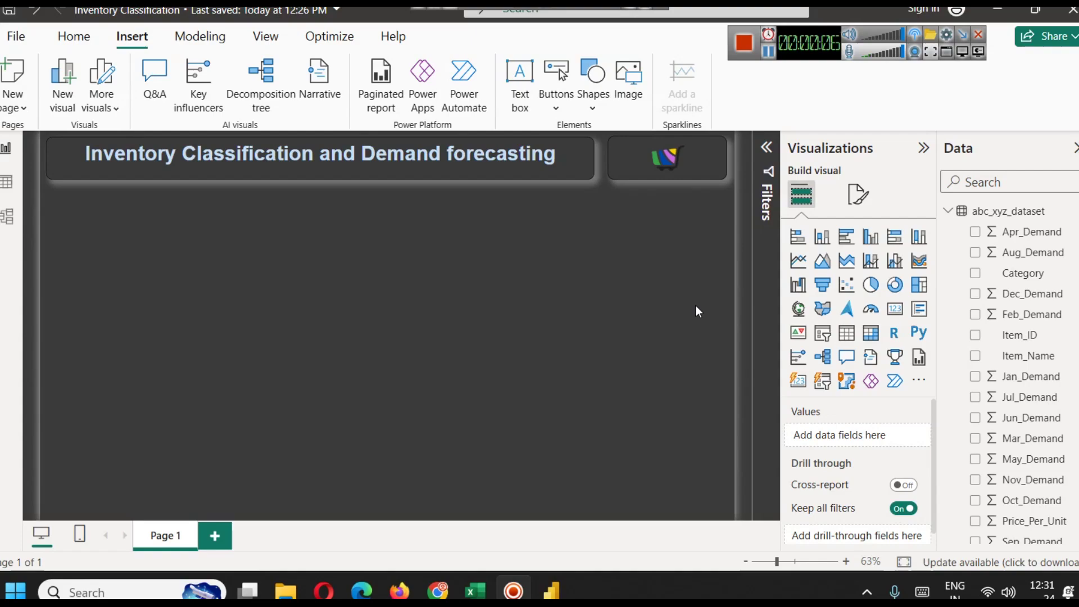
- Add a line chart directly below the title box, half the title box's width and taller than its default height
left_click(805, 264)
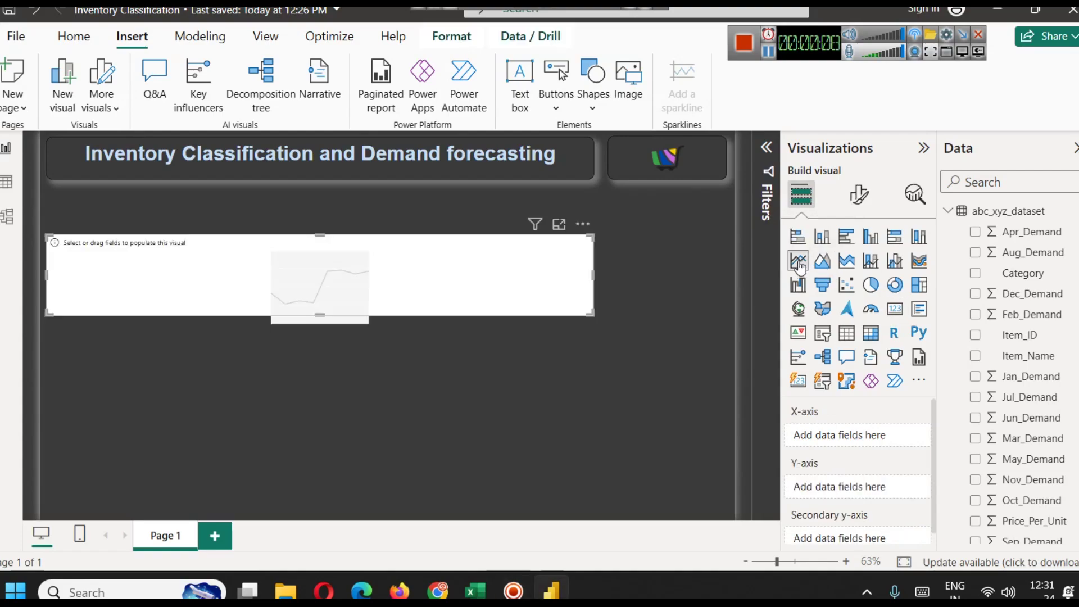
left_click_drag(202, 274, 201, 228)
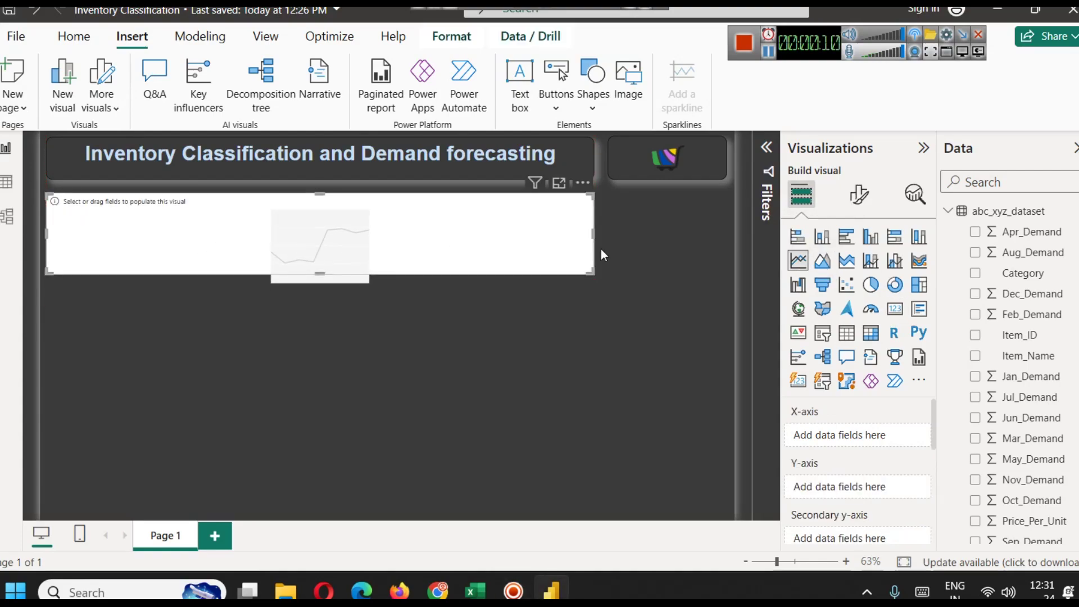
left_click_drag(595, 233, 319, 241)
left_click_drag(177, 274, 175, 339)
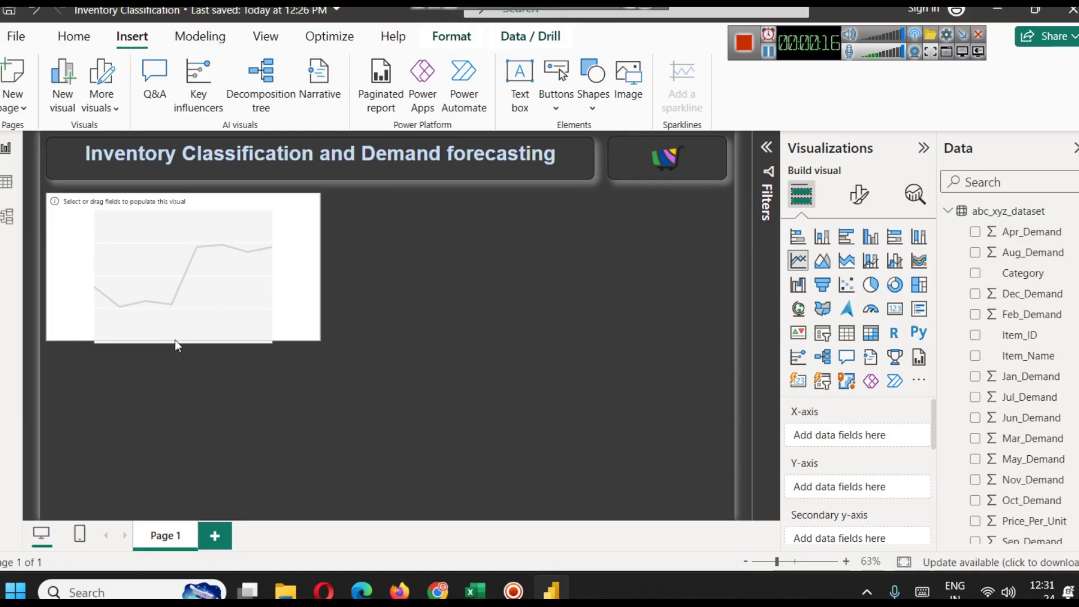
- Plot Jan_Demand, Feb_Demand, Mar_Demand and Apr_Demand on the line chart's Y-axis against Item_ID on the X-axis, and view the chart in focus mode
left_click_drag(995, 336, 847, 443)
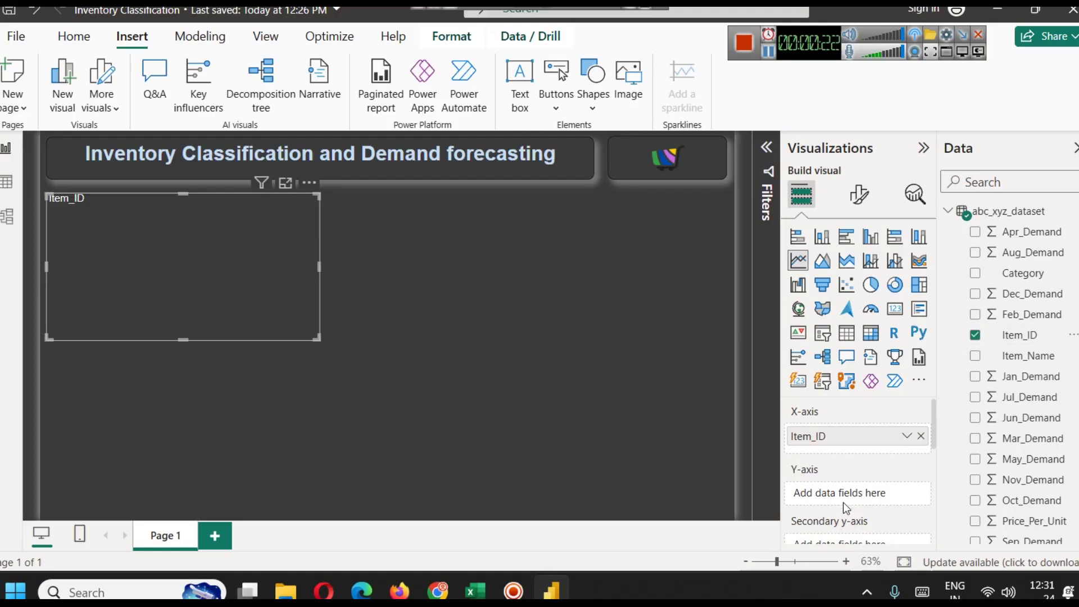
left_click_drag(1015, 377, 849, 494)
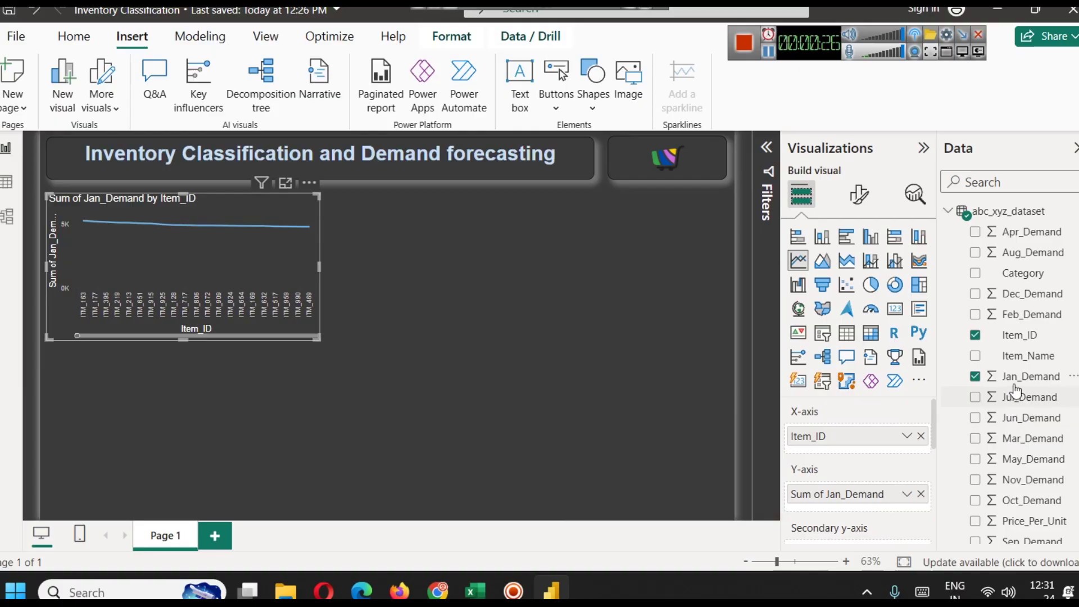
left_click_drag(1037, 315, 893, 508)
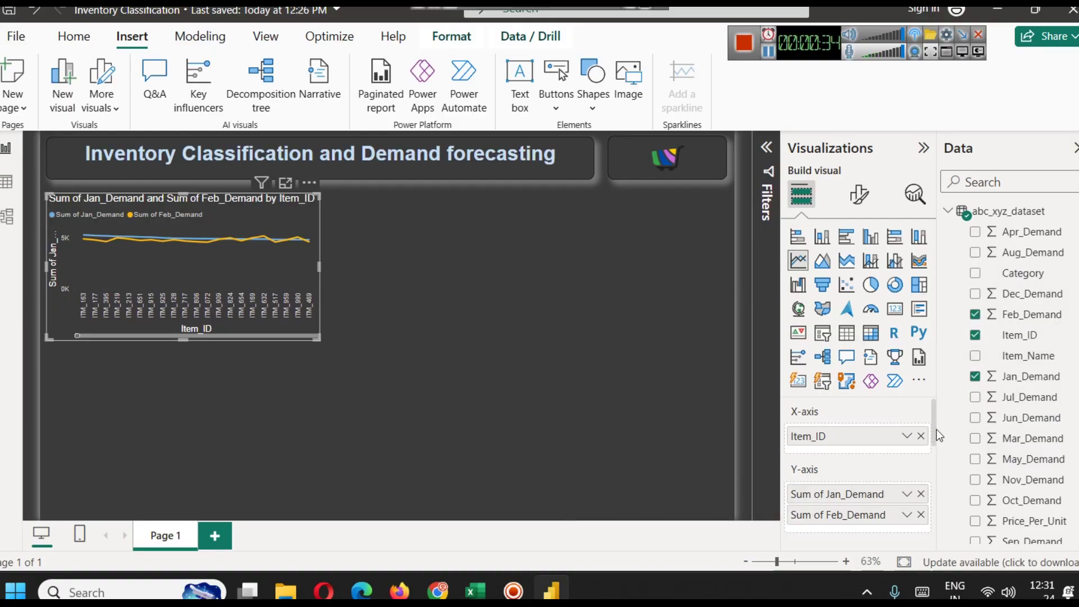
left_click_drag(1012, 447, 888, 520)
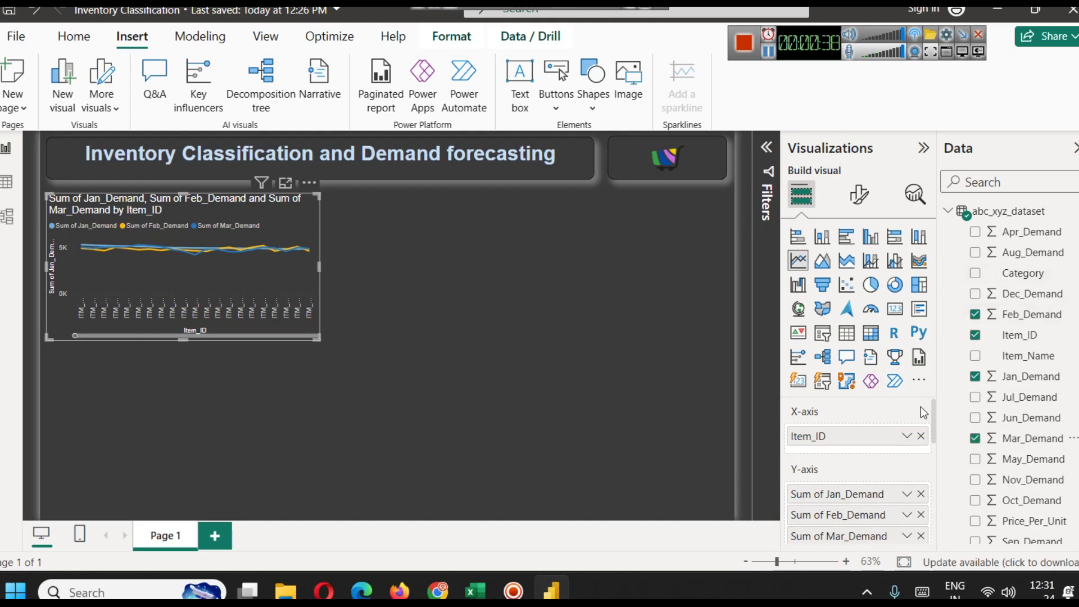
left_click_drag(935, 406, 933, 425)
left_click_drag(1030, 232, 902, 462)
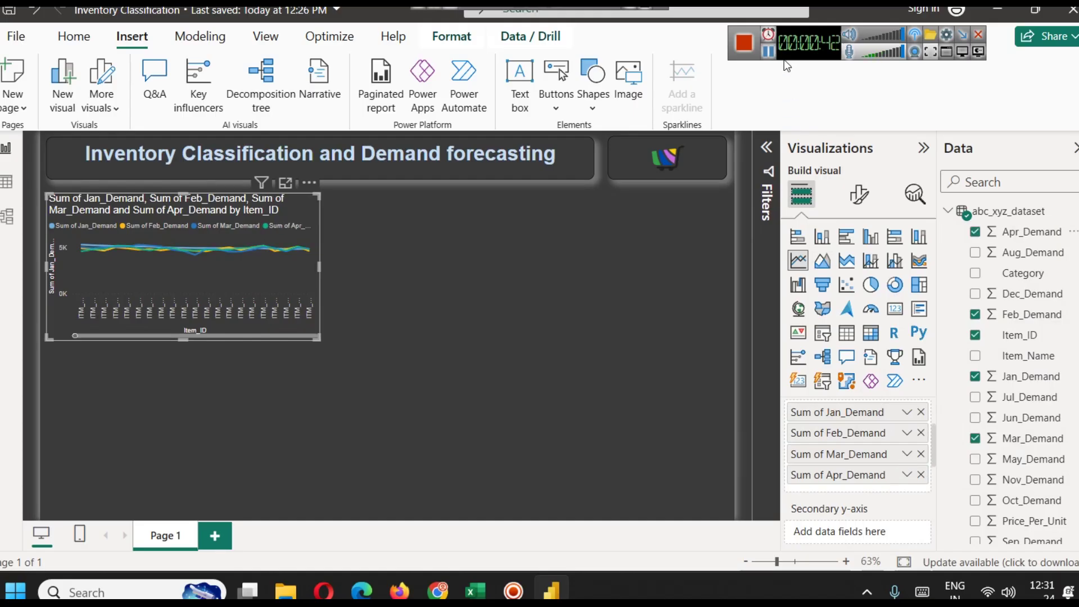
left_click(285, 183)
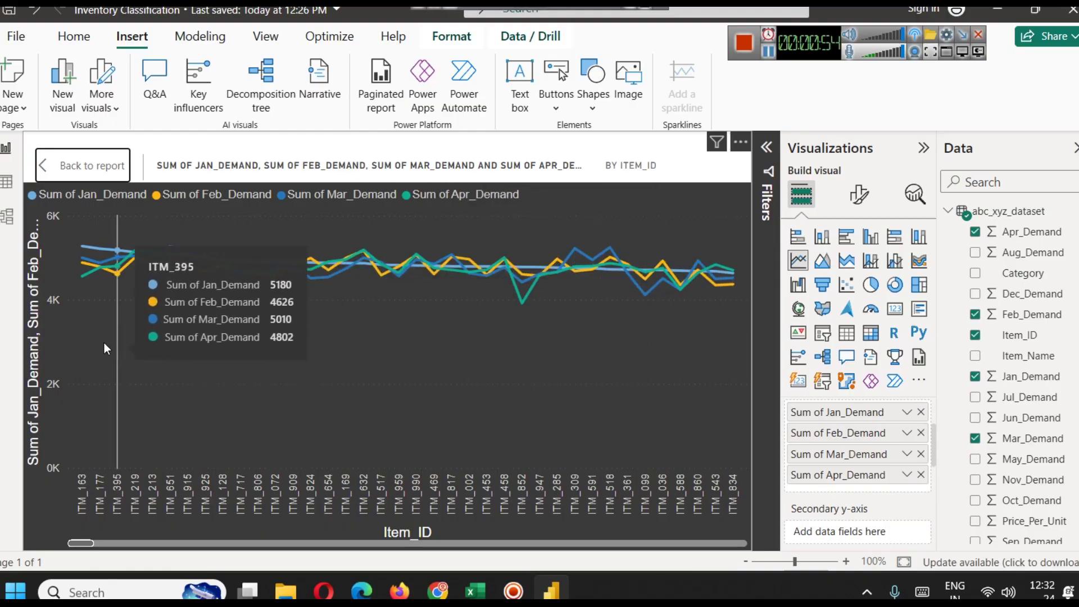
left_click(60, 170)
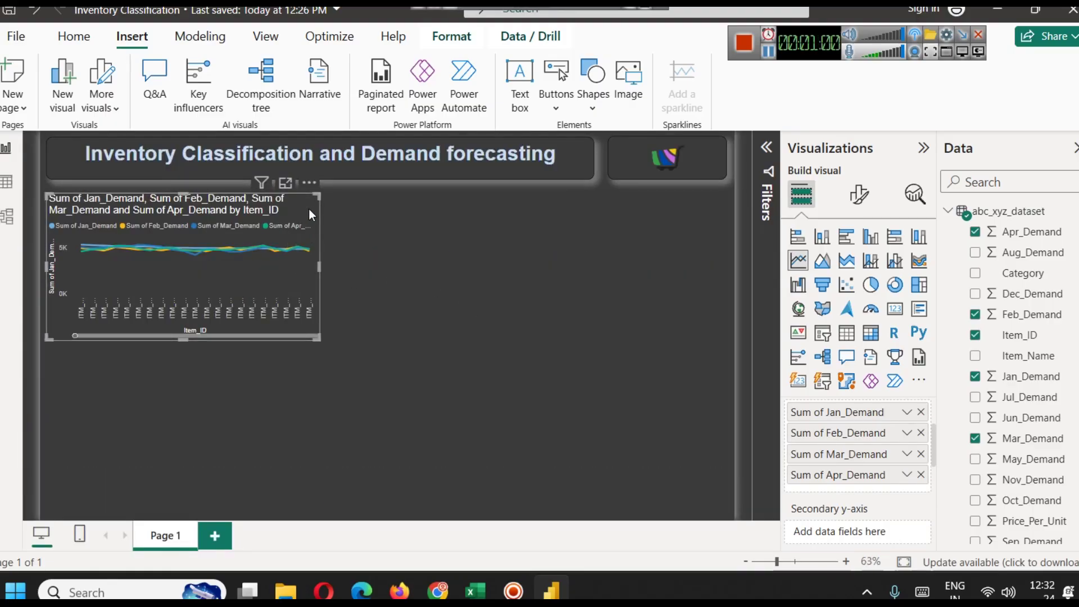
- Filter the line chart's Item_ID with a Top N filter showing the top 5 items by Sum of Total_Sales_Value
left_click(771, 150)
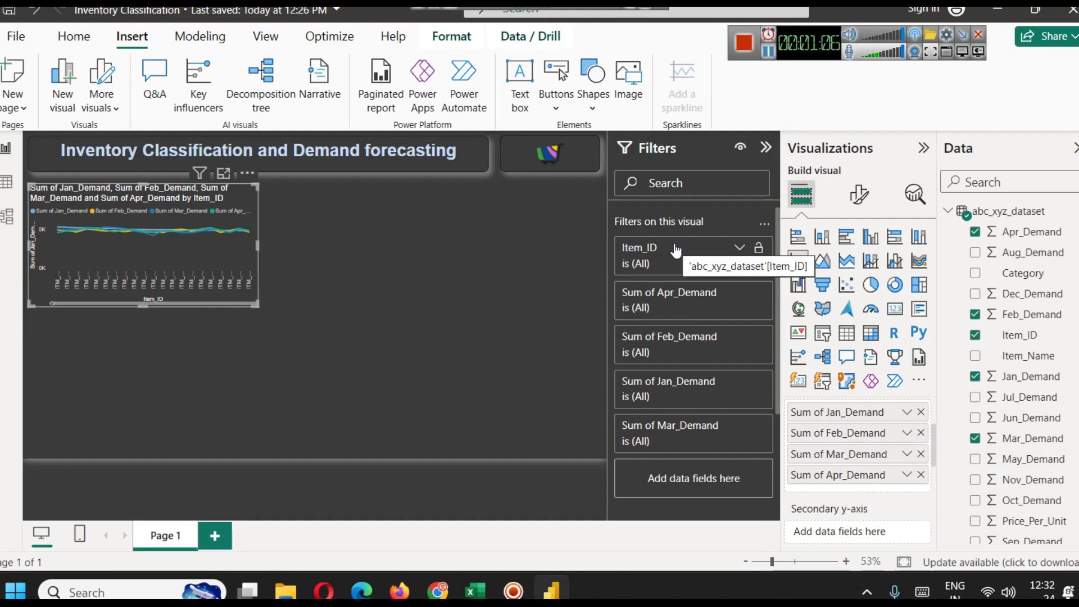
left_click(739, 251)
left_click(721, 307)
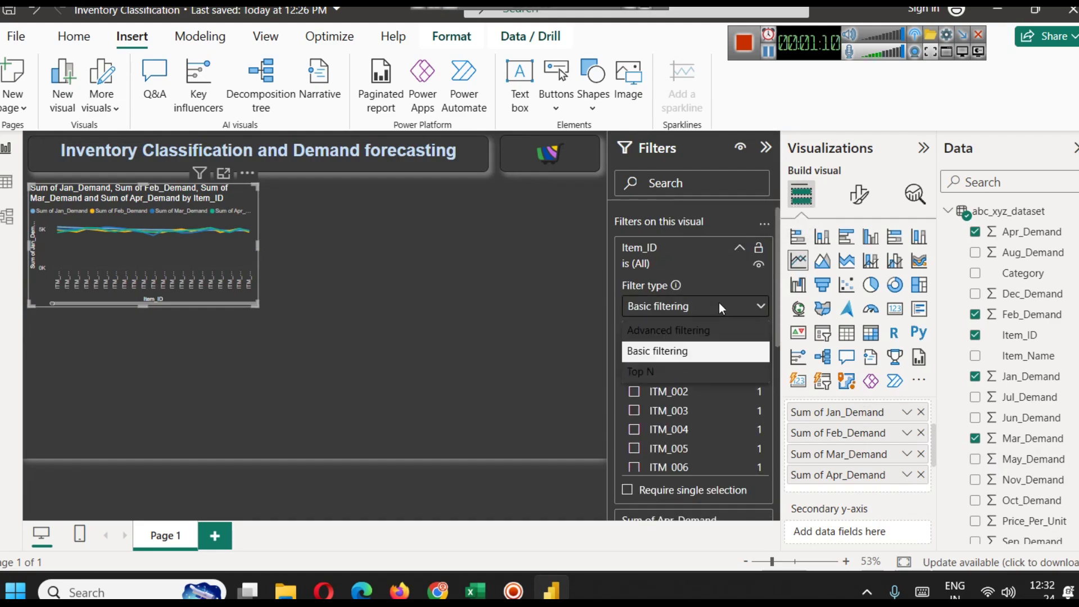
left_click(666, 373)
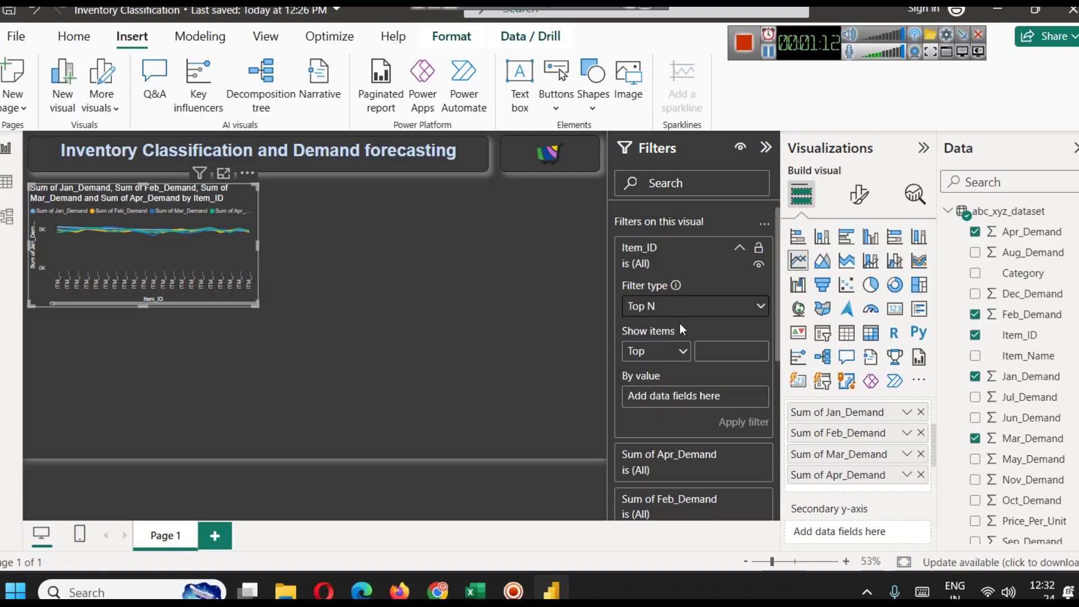
left_click(723, 352)
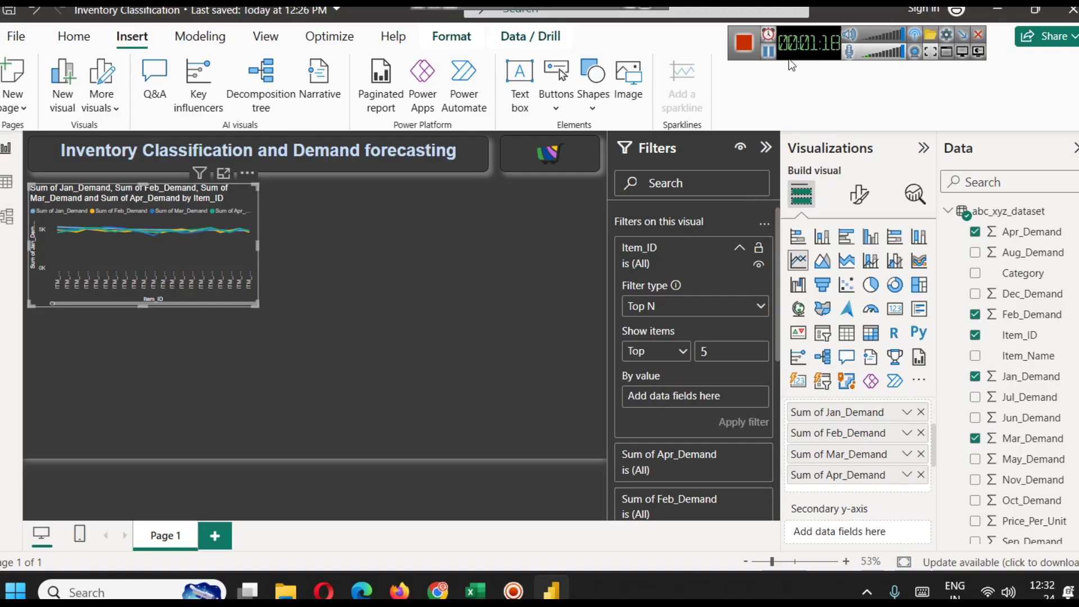
scroll(1061, 475, "down", 2)
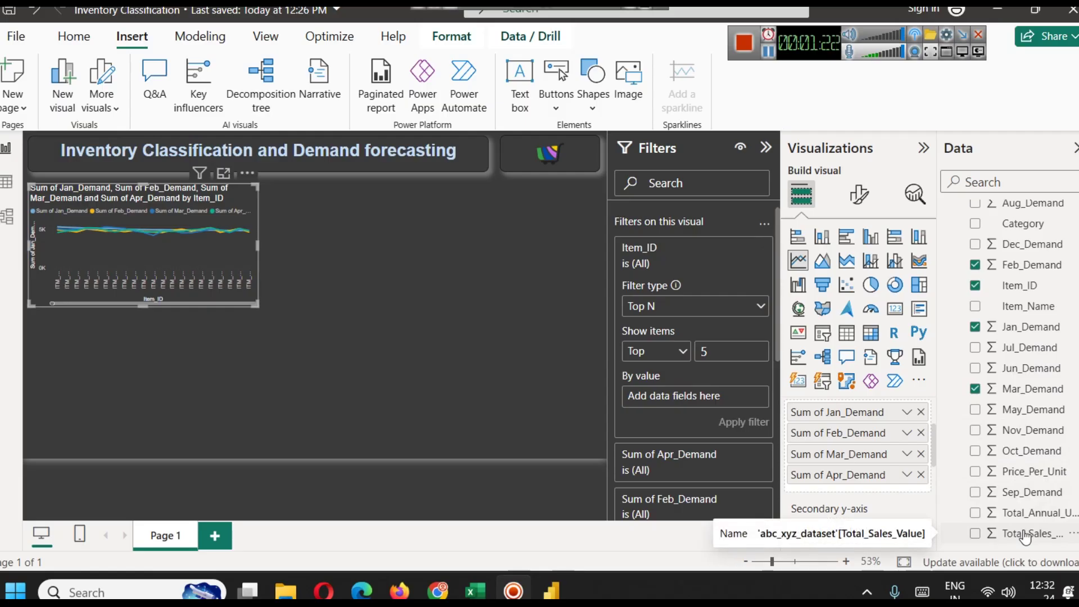
left_click_drag(1026, 536, 703, 391)
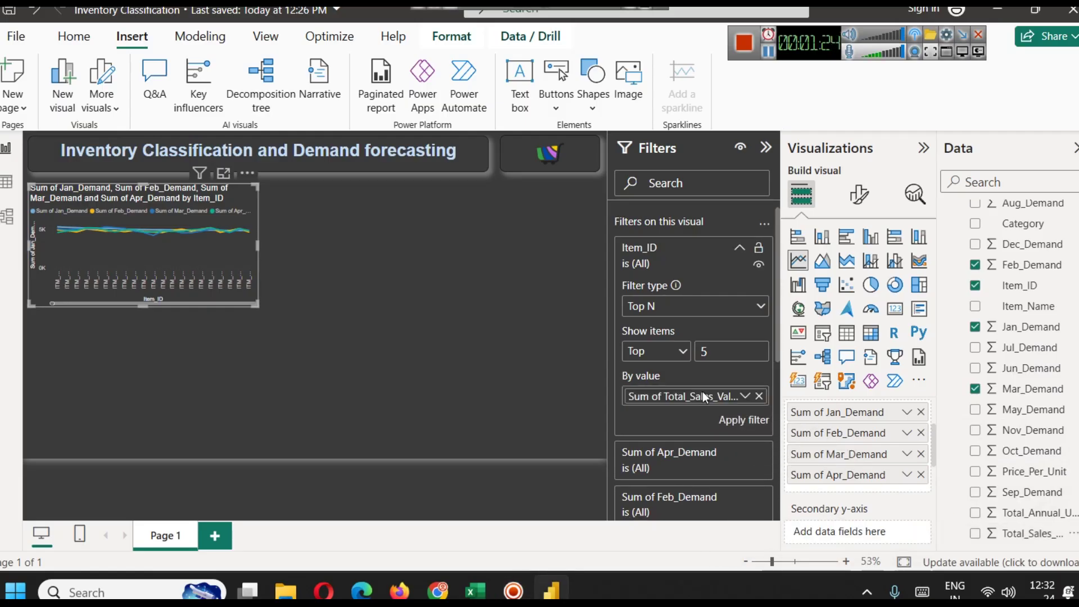
left_click(747, 421)
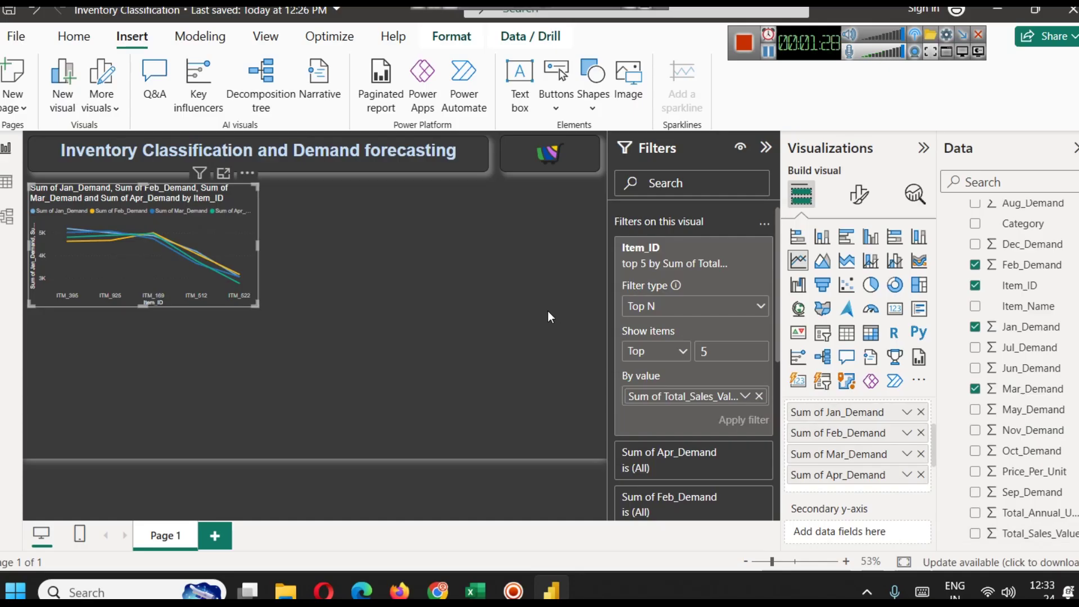
left_click(765, 147)
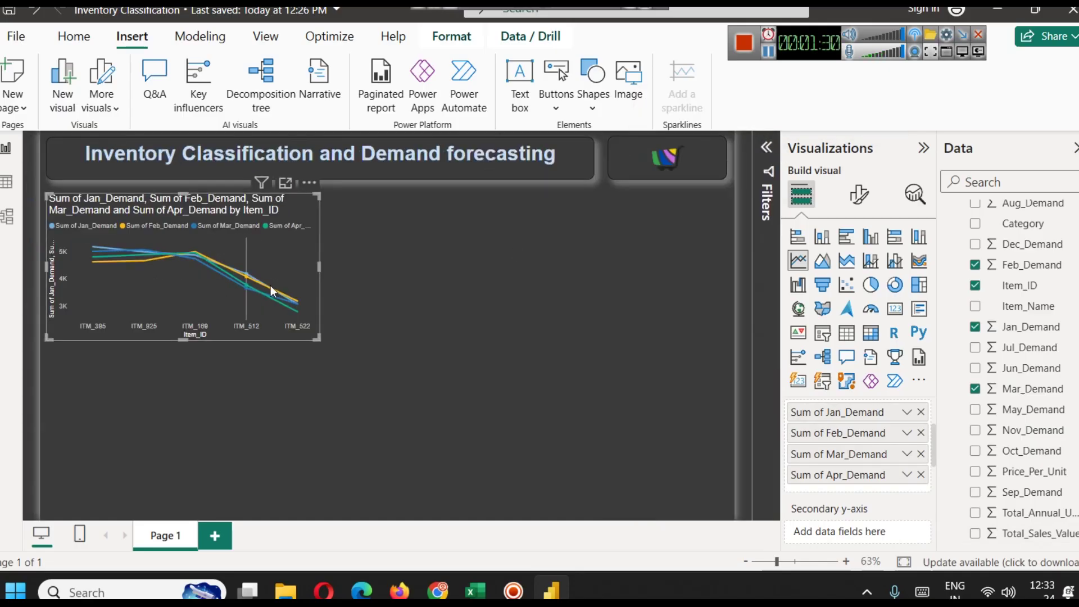
- Add May_Demand and Jun_Demand to the line chart's Y-axis
mouse_move(94, 251)
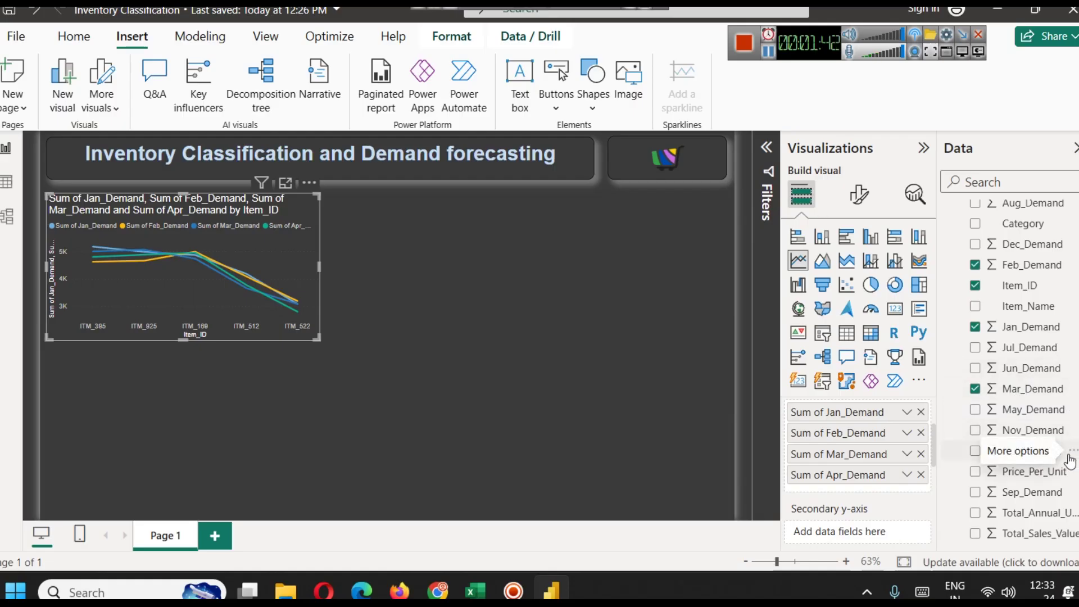
left_click_drag(1018, 411, 860, 491)
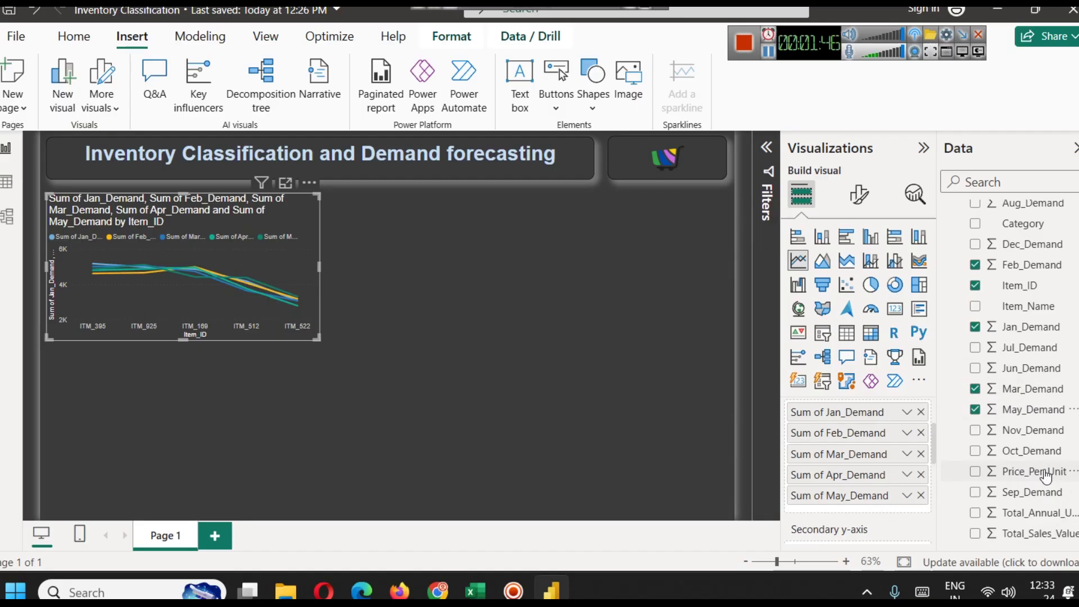
scroll(1033, 487, "up", 2)
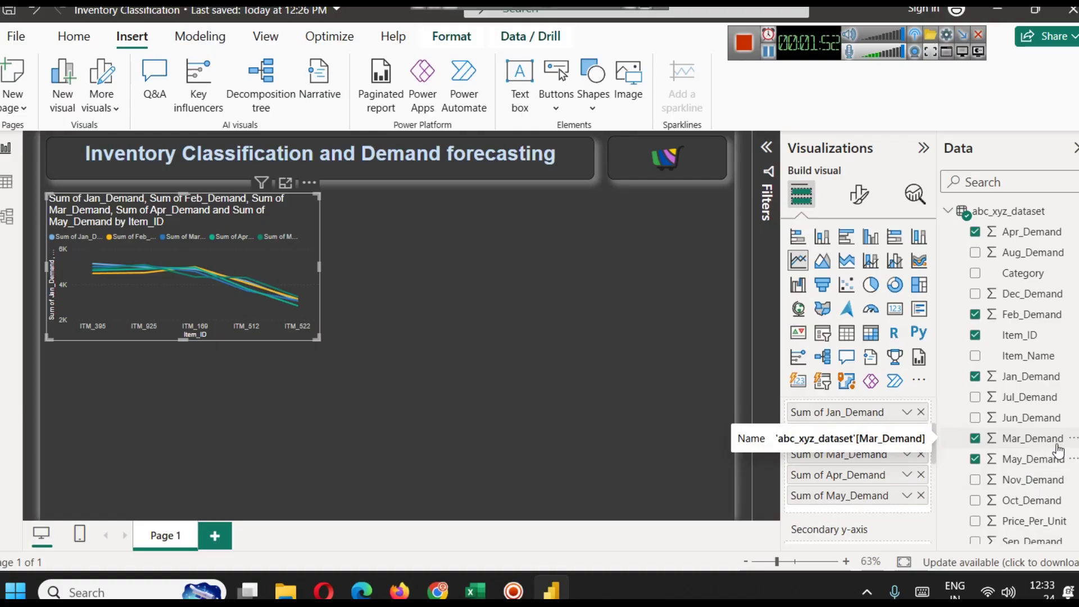
left_click_drag(1041, 418, 872, 506)
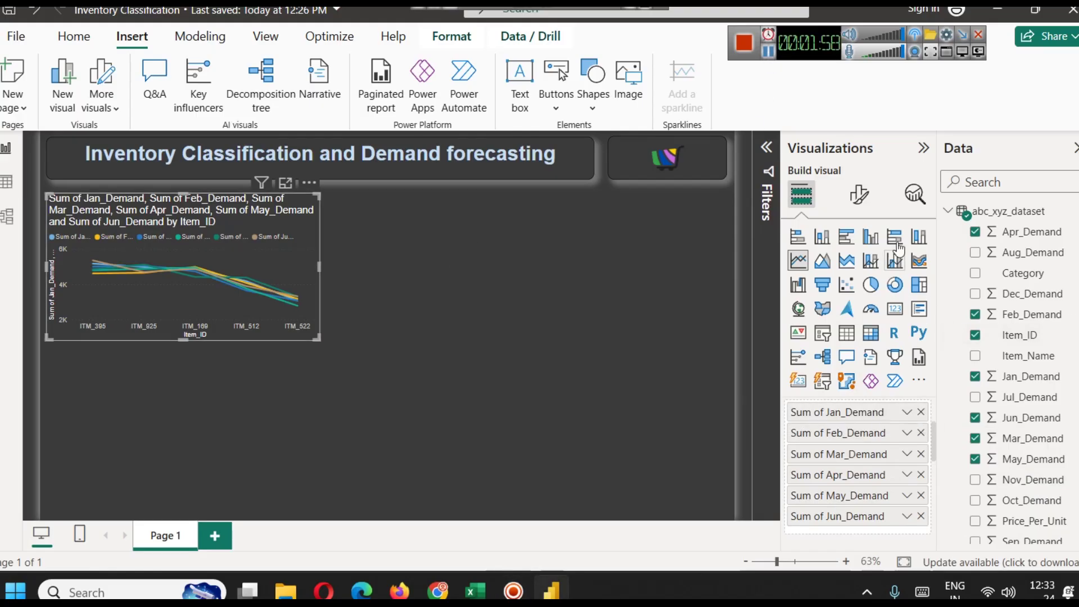
- Replace the line chart's title text with "Monthly Demand Trends for Top 5 Items"
left_click(859, 194)
left_click(869, 273)
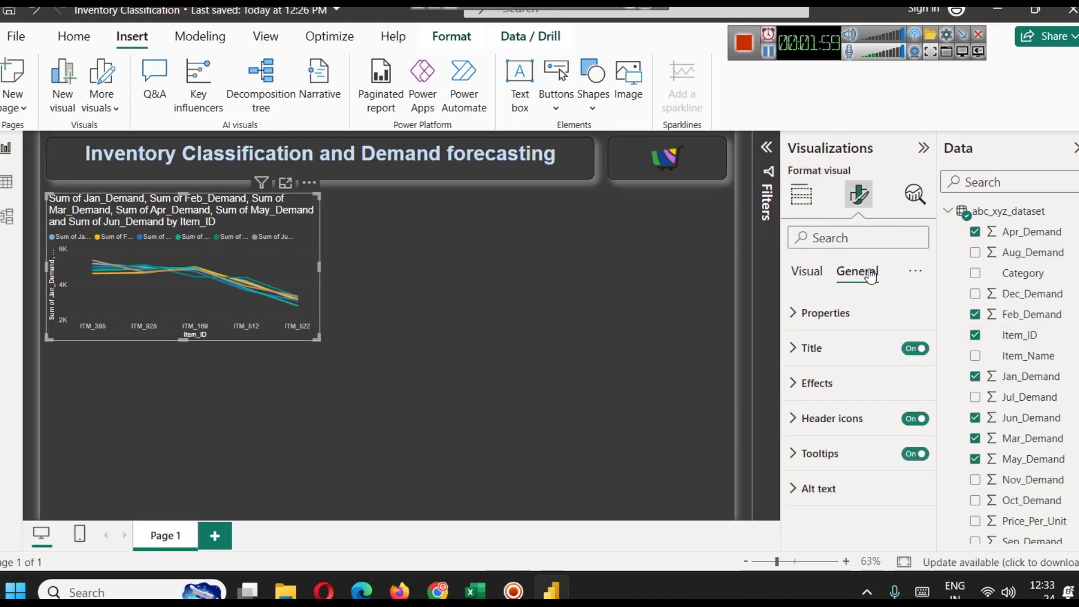
left_click(861, 348)
left_click(844, 434)
key("ctrl+a")
key("ctrl+v")
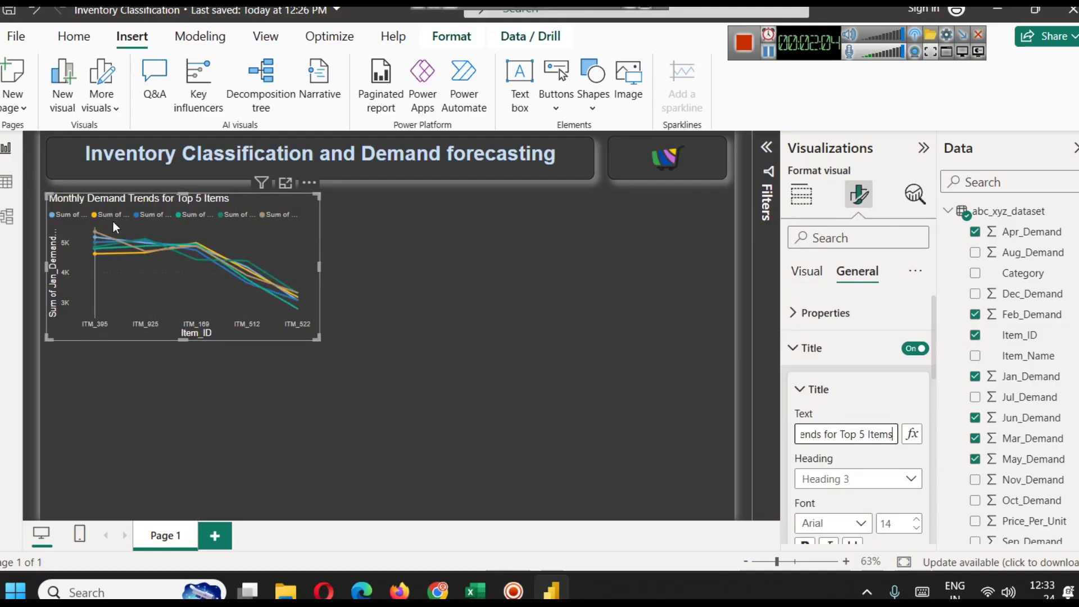
- Make the line chart's title bold and set its text color to light blue
scroll(865, 450, "down", 1)
scroll(865, 450, "down", 5)
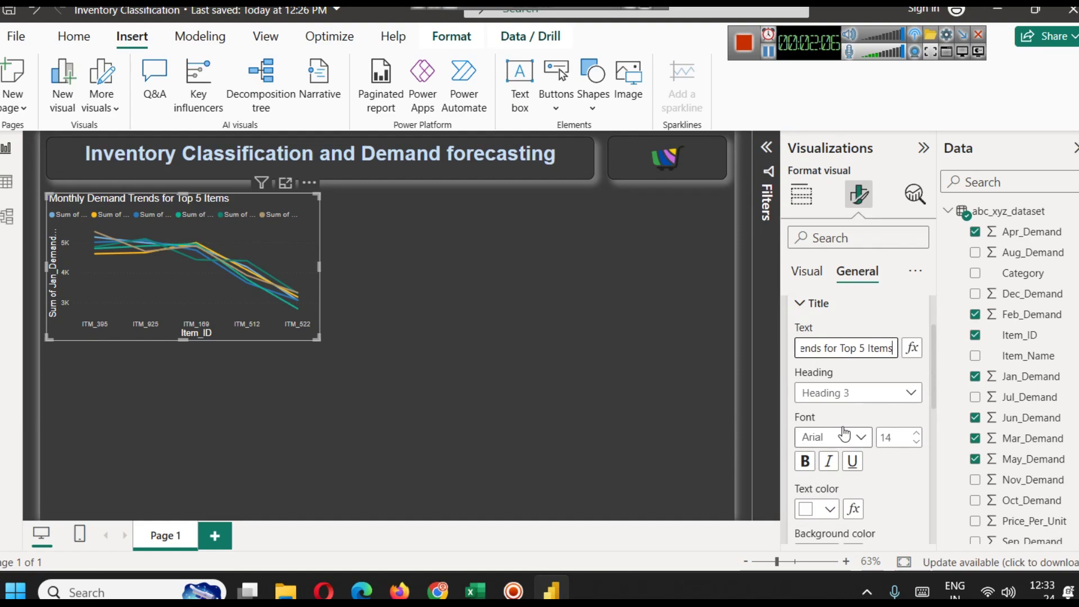
left_click(805, 375)
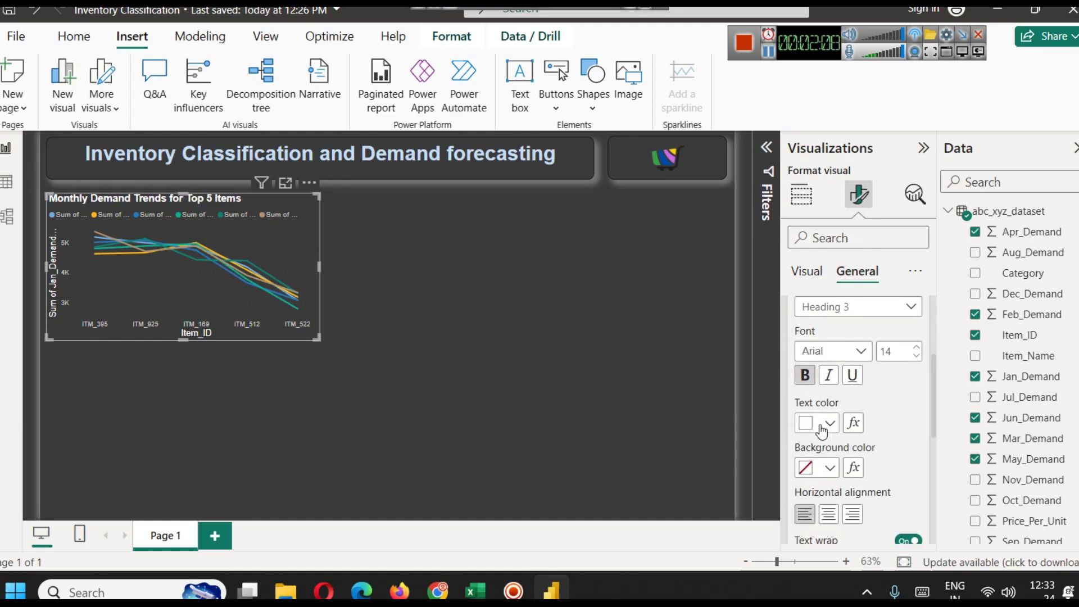
left_click(820, 424)
left_click(865, 198)
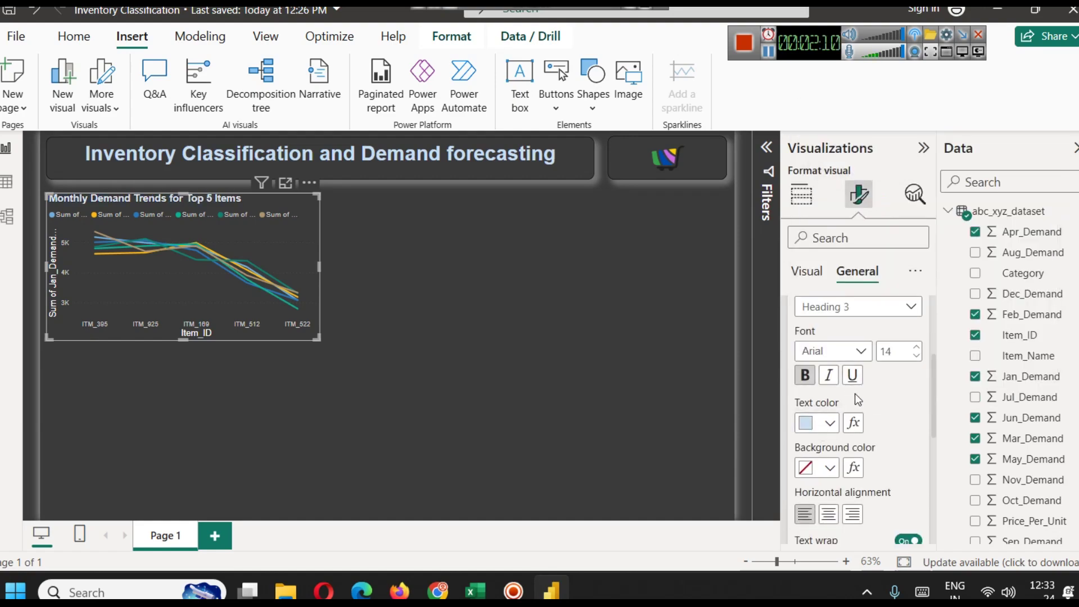
- Center the line chart's title horizontally
scroll(855, 394, "down", 5)
left_click(829, 343)
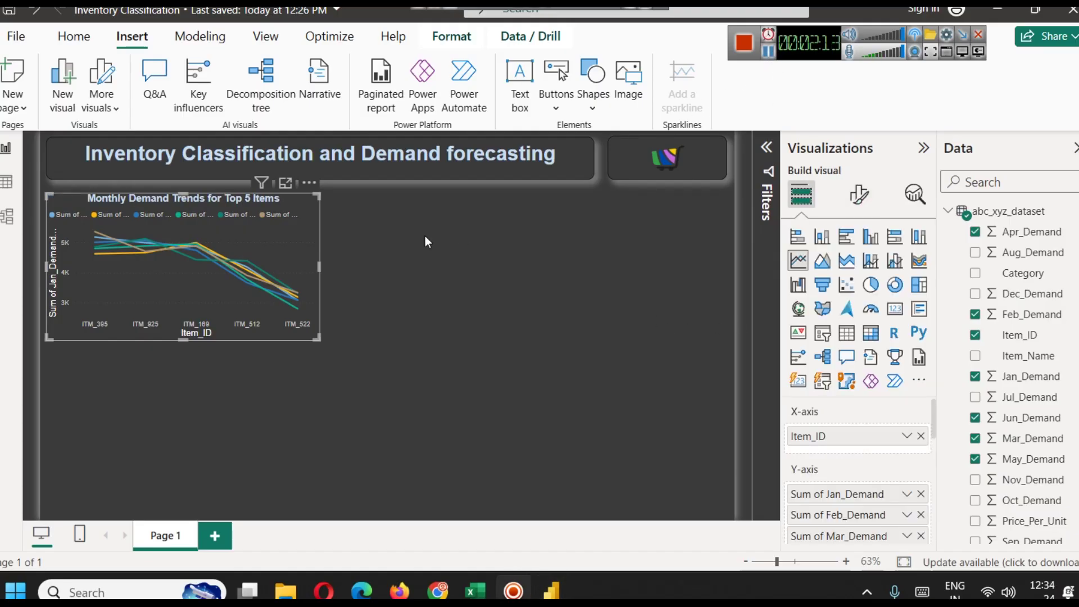
- Turn on the visual border and the shadow for the line chart
left_click(859, 194)
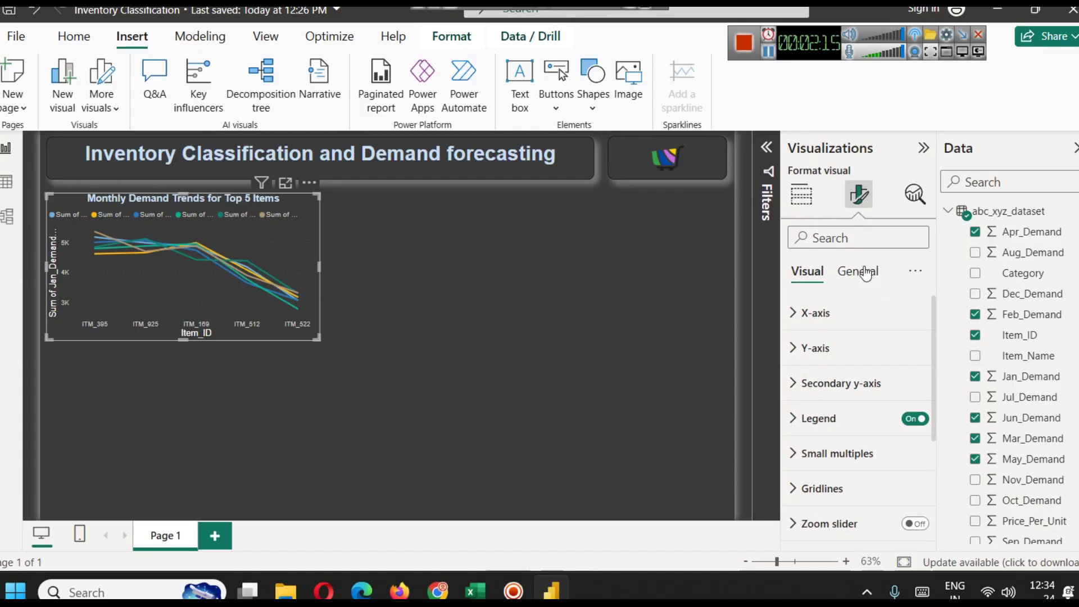
left_click(857, 271)
left_click(831, 382)
scroll(899, 404, "down", 3)
left_click(907, 393)
left_click(880, 436)
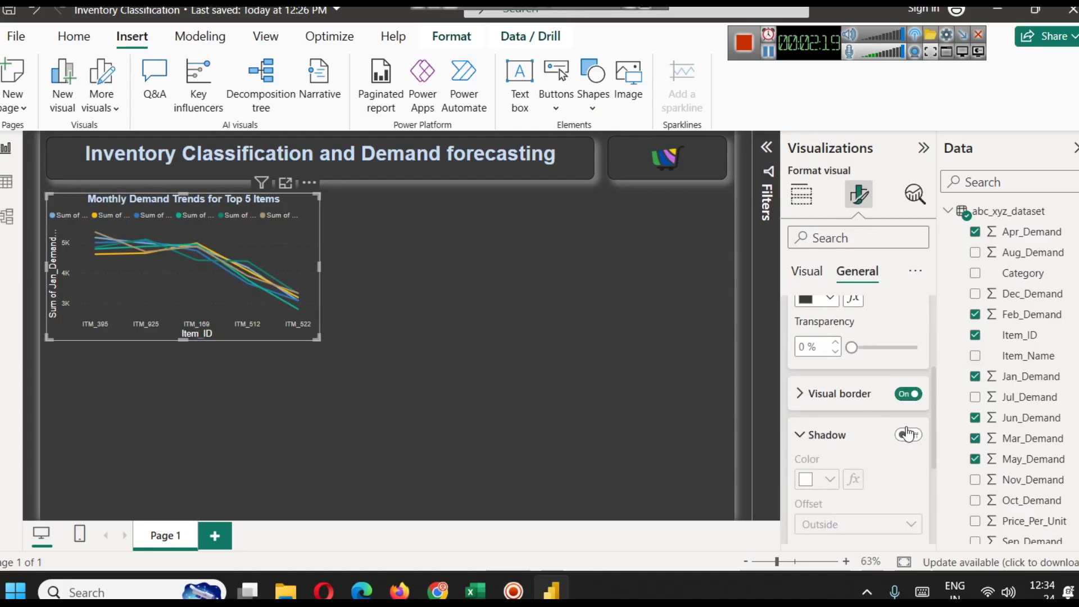
left_click(908, 435)
- Set the rounded corners of the line chart's border to 10 px
left_click(825, 395)
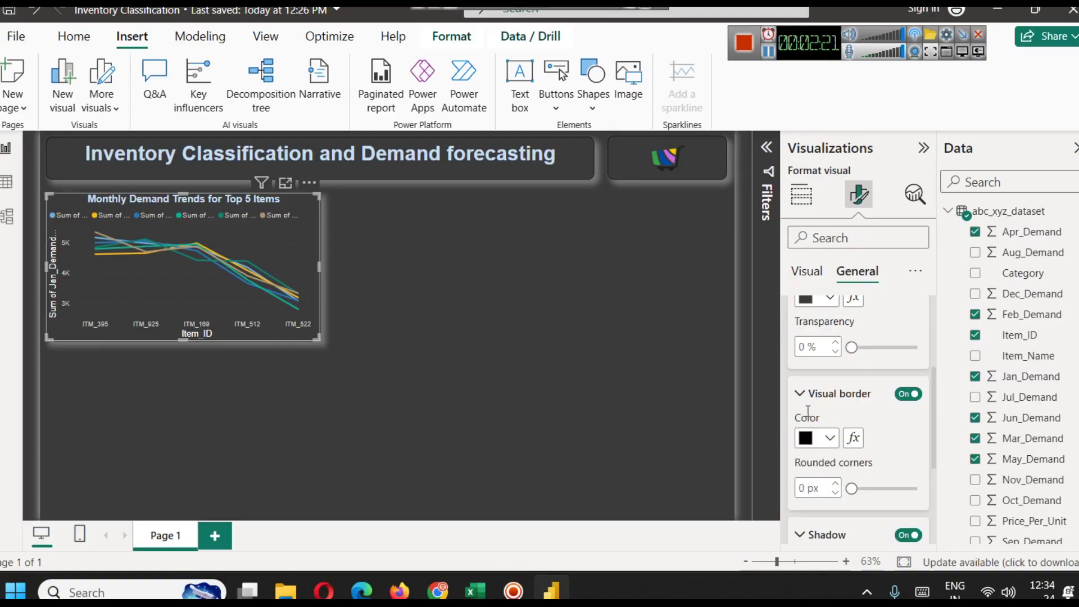
left_click(813, 488)
type("10")
left_click(537, 388)
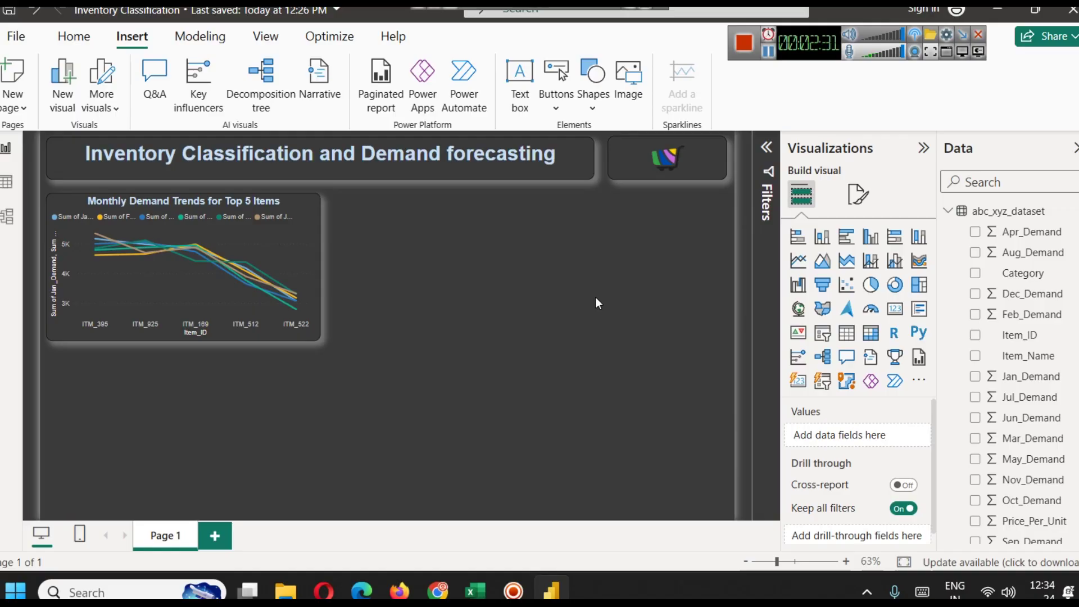
left_click(768, 53)
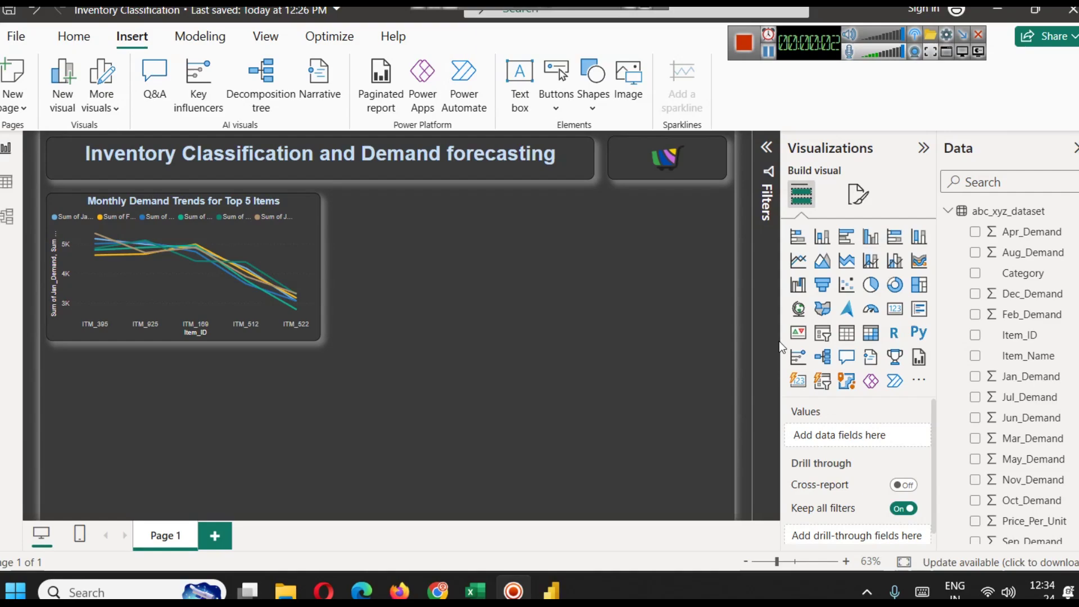
- Insert a slicer for Item_ID and fit it as a short box beneath the logo, matching the logo's width
left_click(822, 333)
left_click_drag(285, 419, 640, 272)
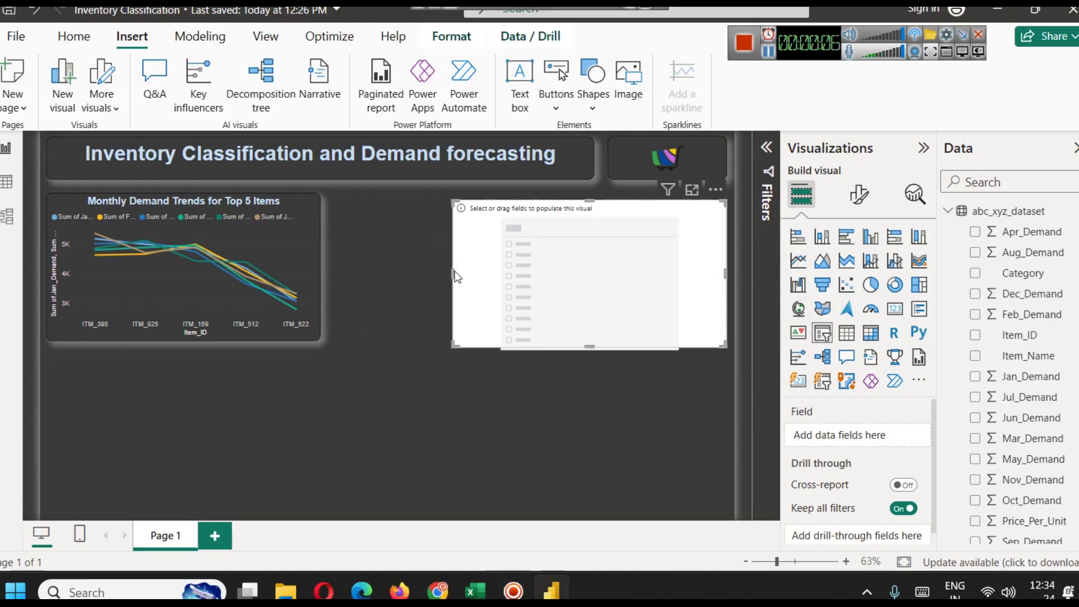
left_click_drag(455, 276, 608, 274)
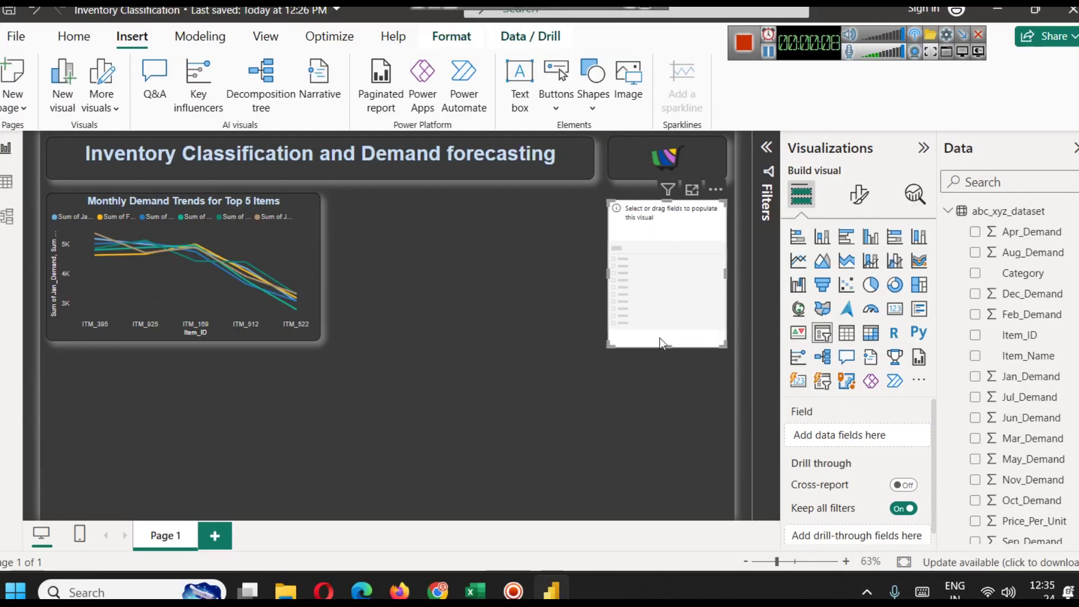
left_click_drag(666, 344, 667, 245)
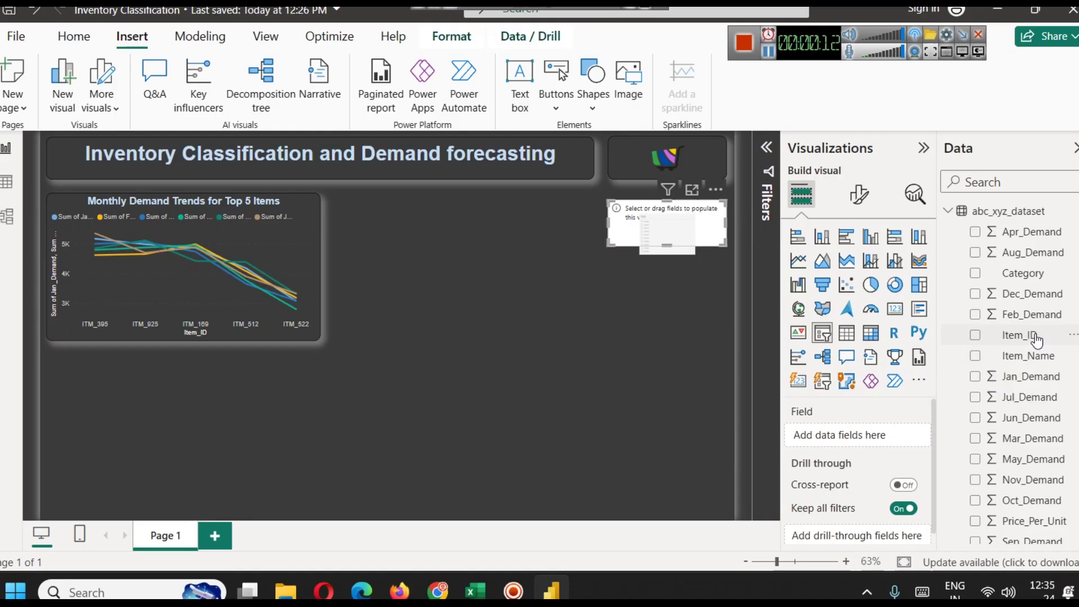
left_click_drag(1031, 336, 866, 436)
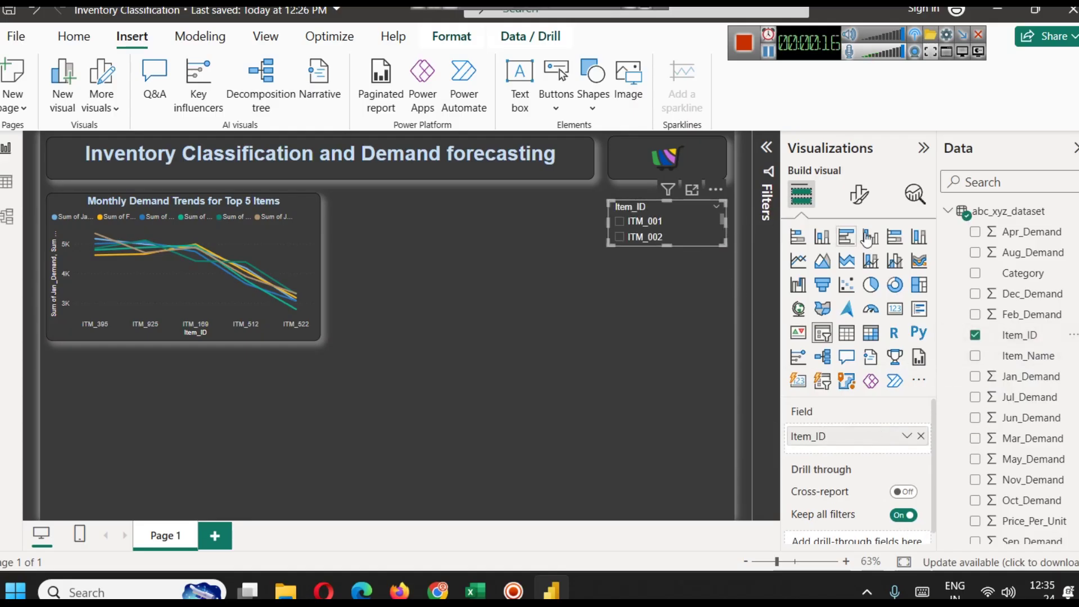
- Set the Item_ID slicer's style to Dropdown
left_click(859, 194)
left_click(859, 280)
left_click(809, 272)
left_click(794, 313)
left_click(858, 400)
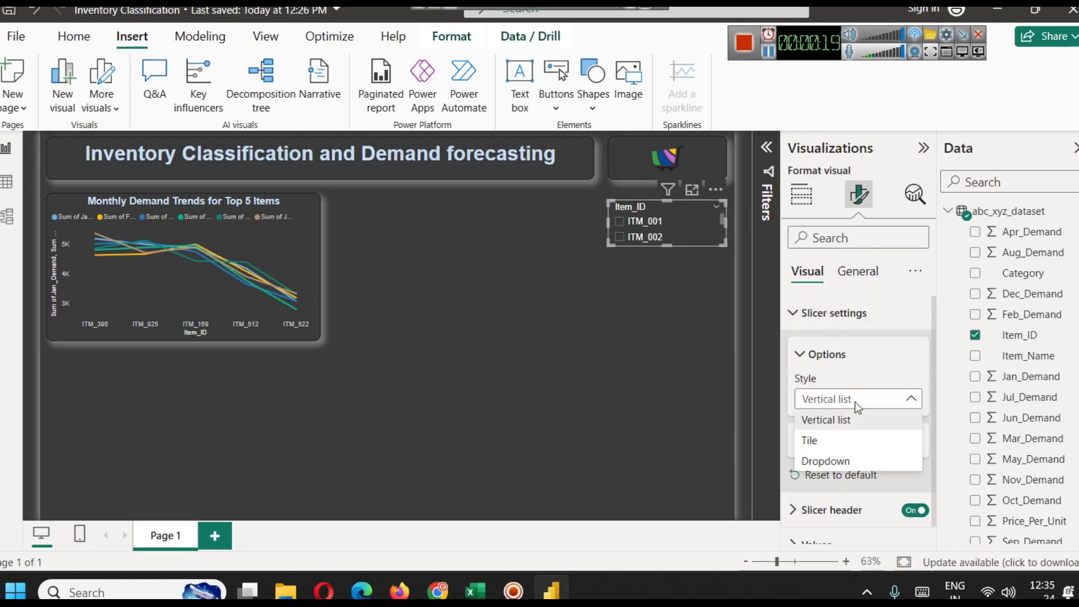
left_click(826, 459)
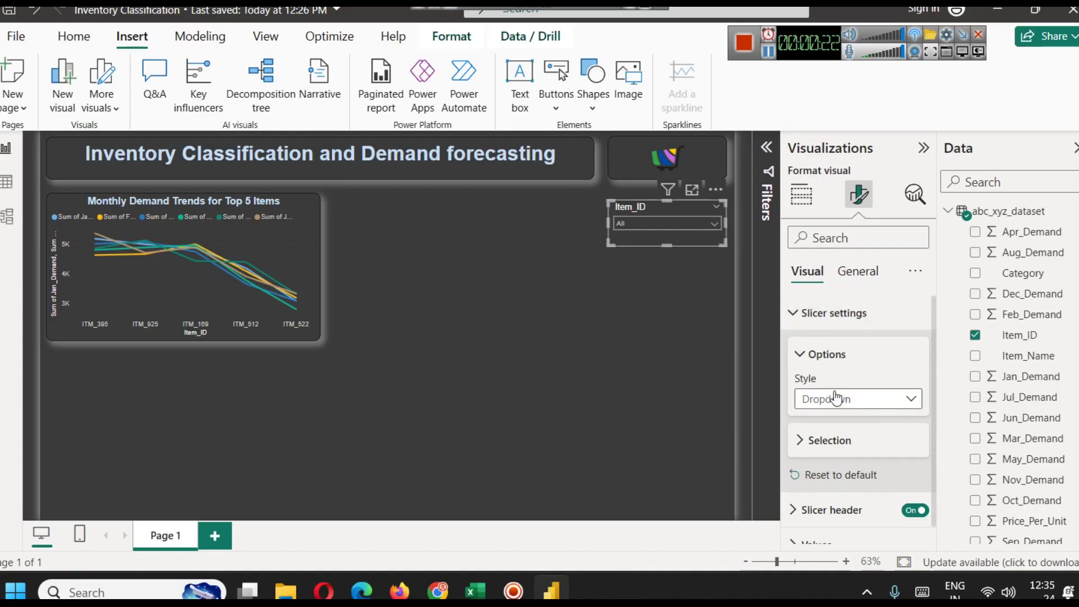
- Format the Item_ID slicer's header text in bold, size 14, with a light blue font color
left_click(805, 312)
left_click(832, 348)
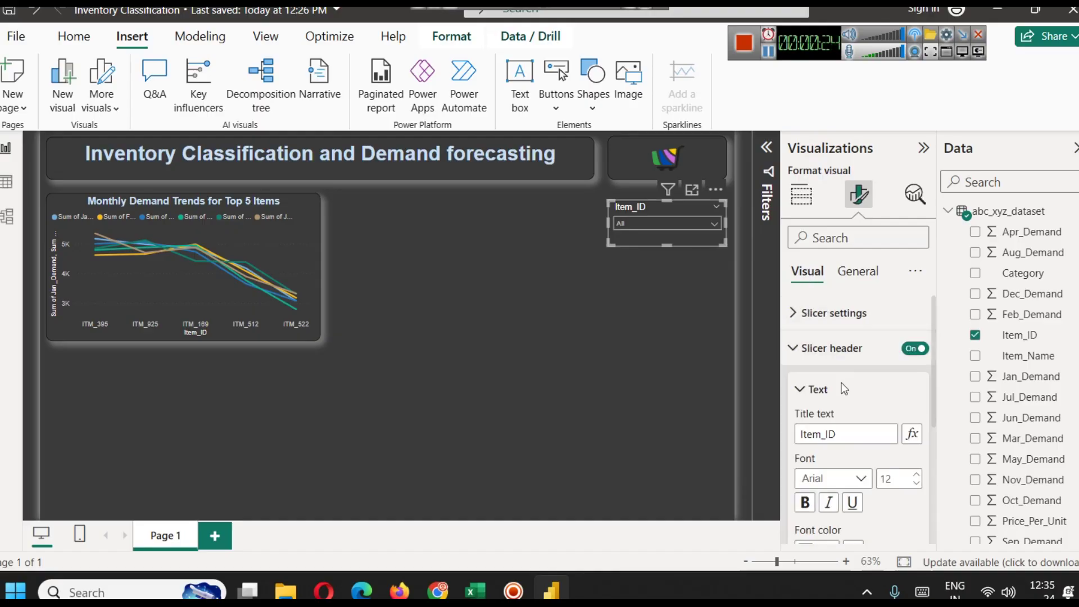
scroll(849, 411, "down", 2)
left_click(814, 464)
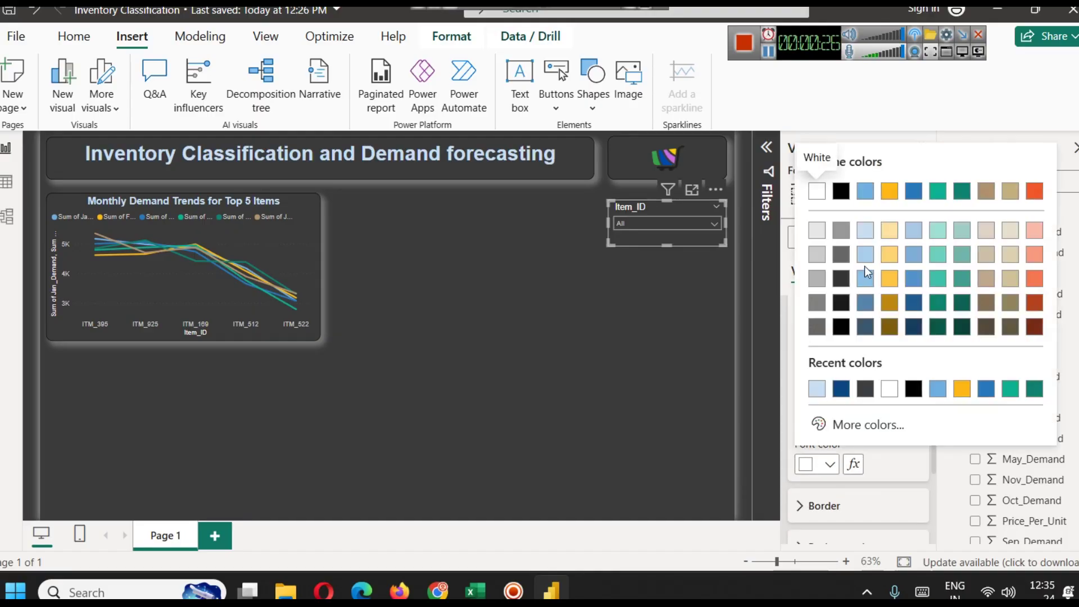
left_click(866, 231)
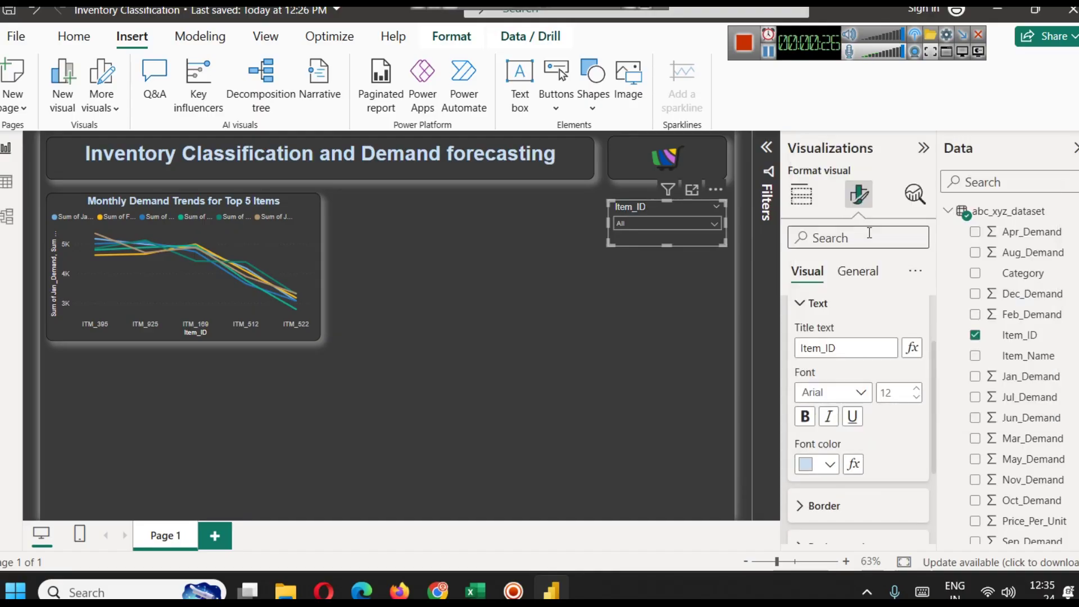
left_click(805, 417)
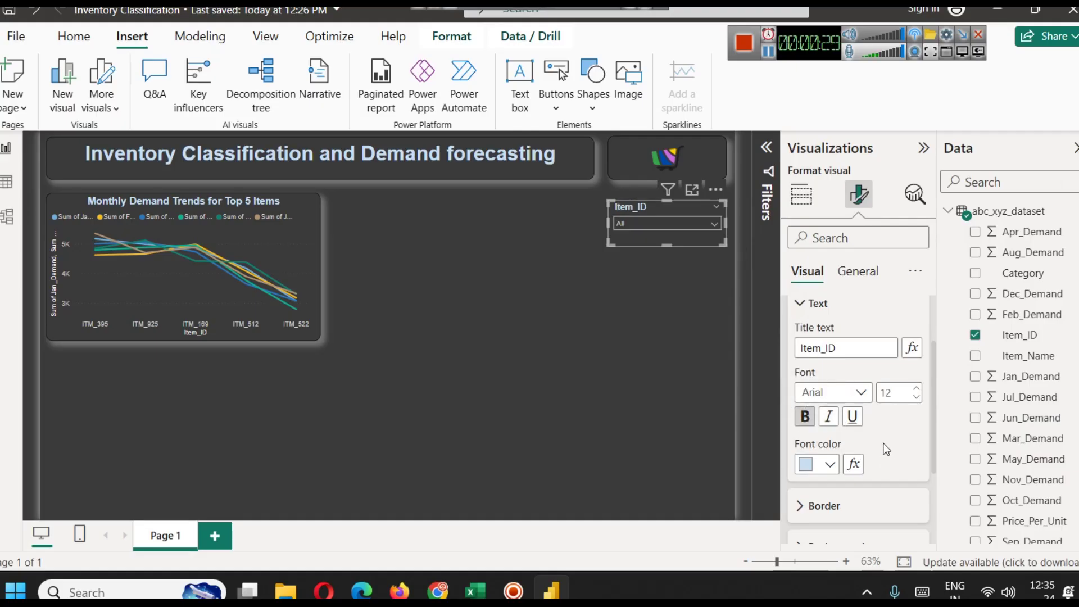
left_click(916, 388)
left_click(916, 388)
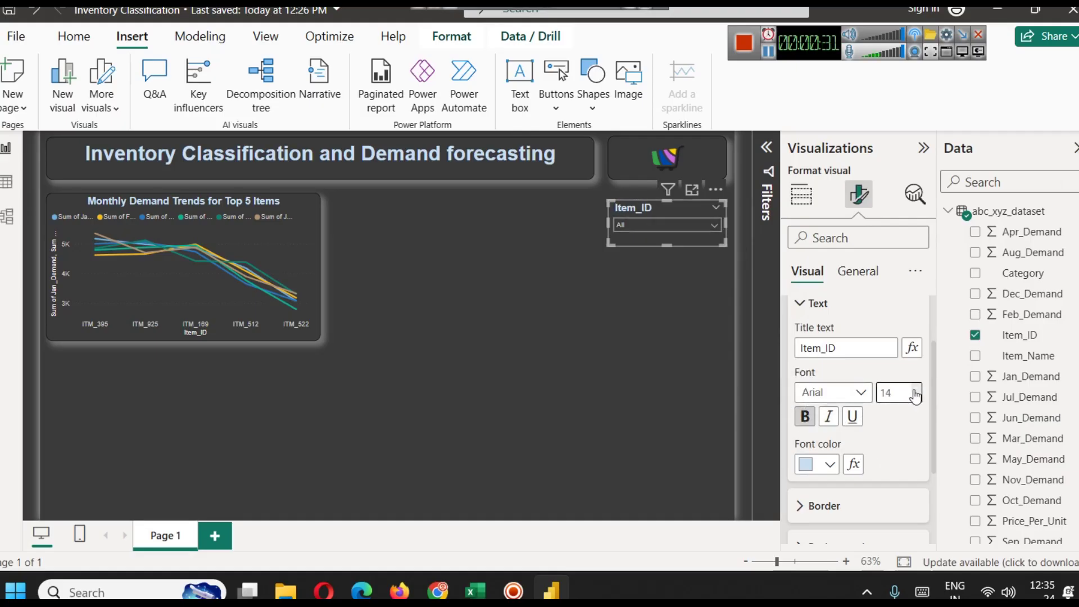
- Make the Item_ID slicer's values bold with a light beige font color
scroll(866, 441, "down", 2)
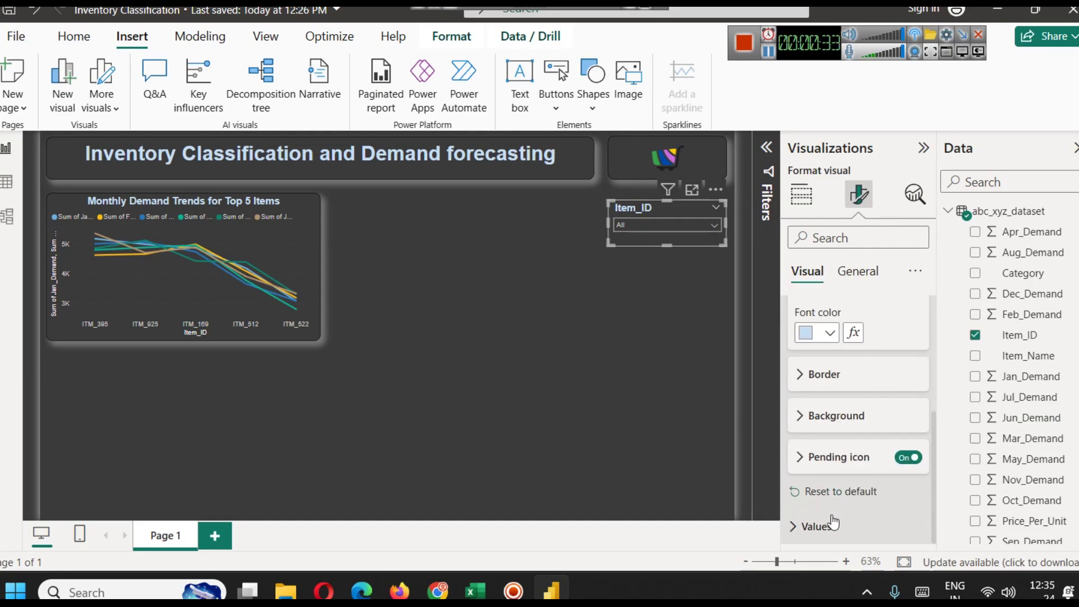
left_click(812, 524)
scroll(855, 436, "down", 3)
scroll(867, 432, "down", 1)
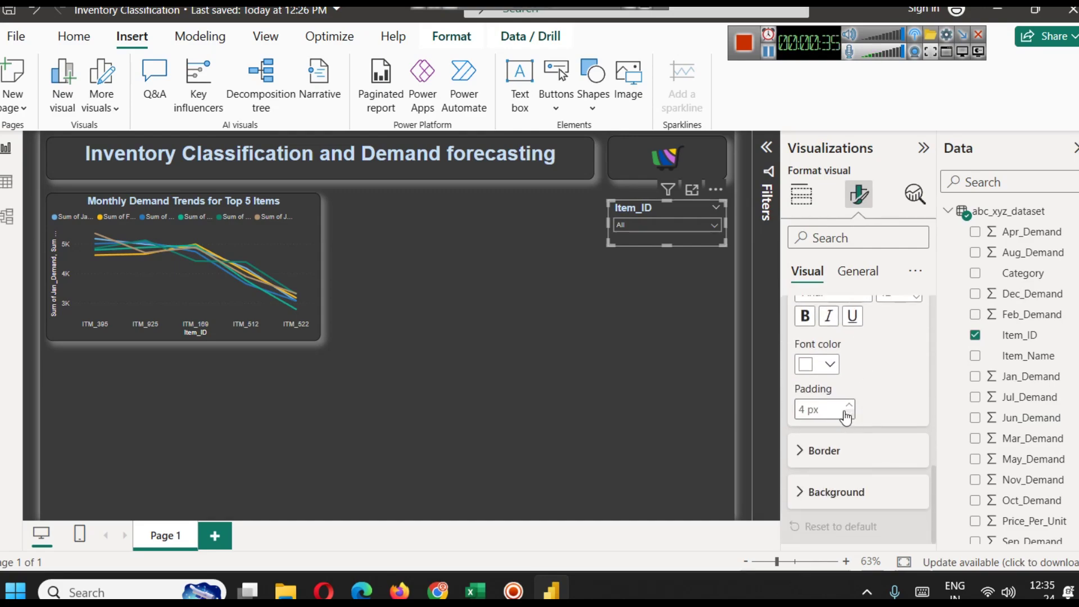
left_click(827, 364)
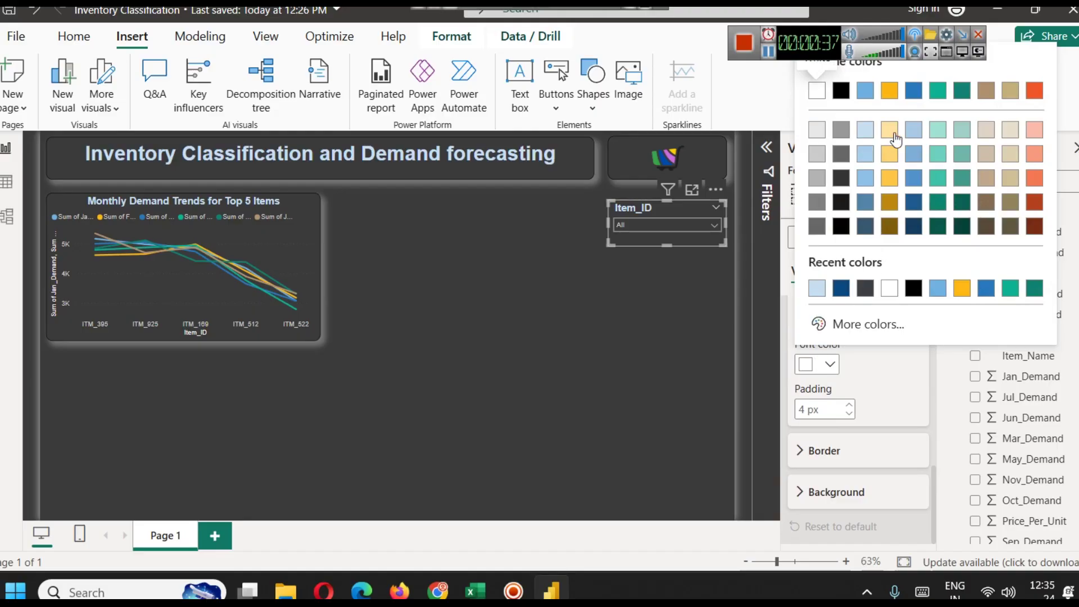
left_click(986, 133)
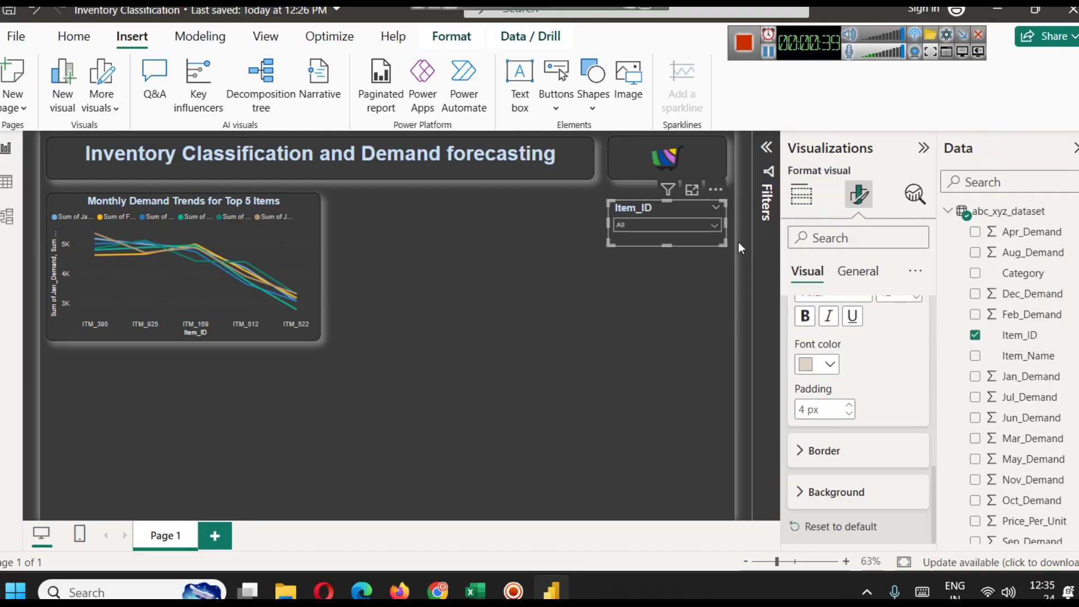
left_click(700, 228)
left_click(699, 227)
left_click(805, 316)
- Test the Item_ID slicer with combinations of ITM_003, ITM_004, ITM_005 and ITM_007, and clear the selections
left_click(657, 229)
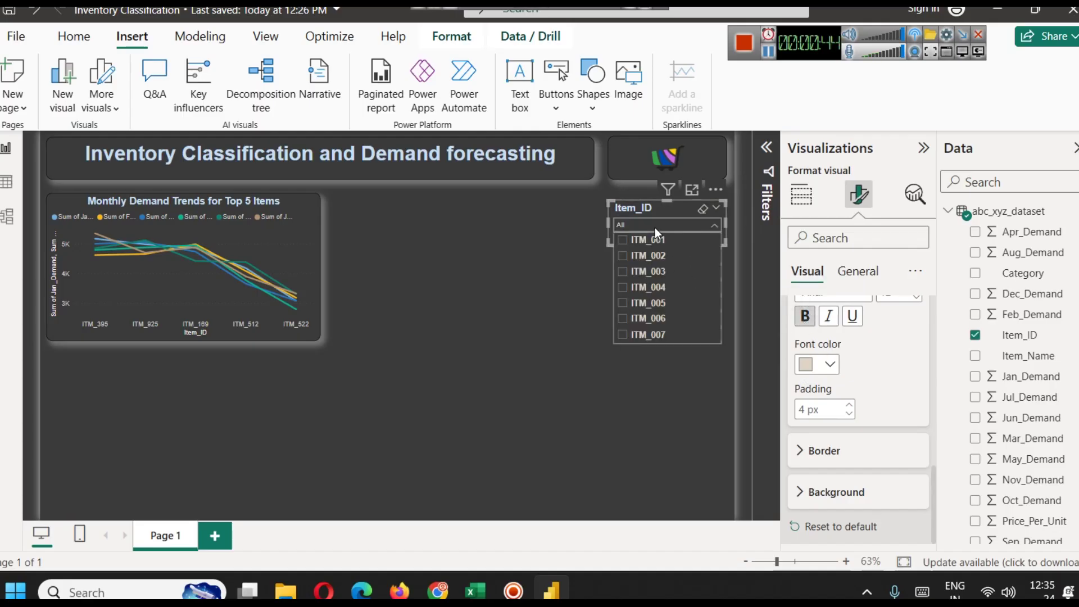
left_click(664, 290)
left_click(632, 304)
left_click(632, 272, "ctrl")
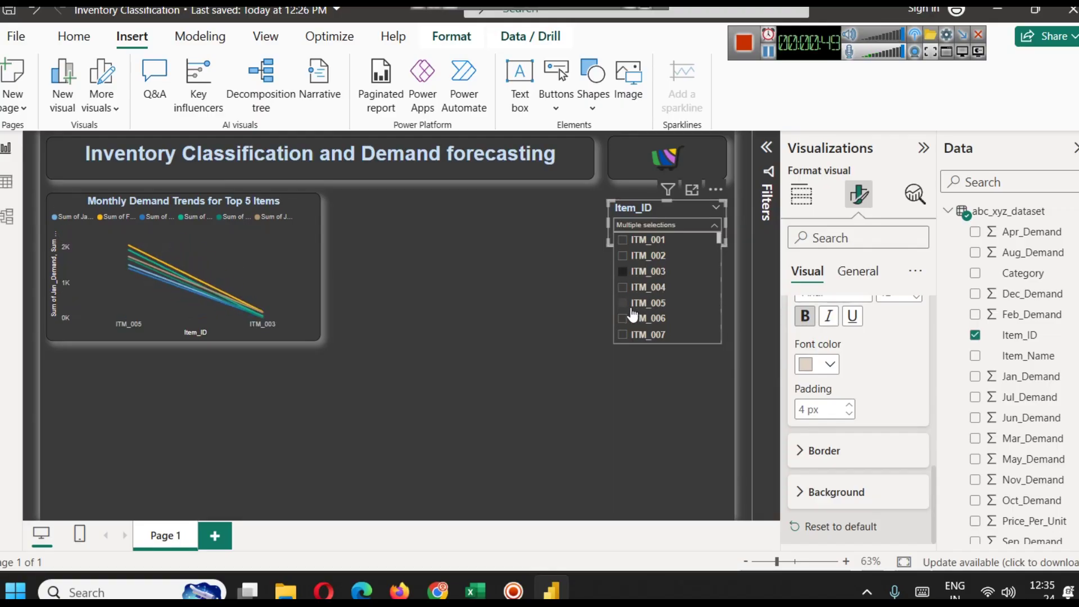
left_click(632, 308, "ctrl")
left_click(624, 286, "ctrl")
left_click(624, 301)
left_click(624, 286, "ctrl")
left_click(624, 335, "ctrl")
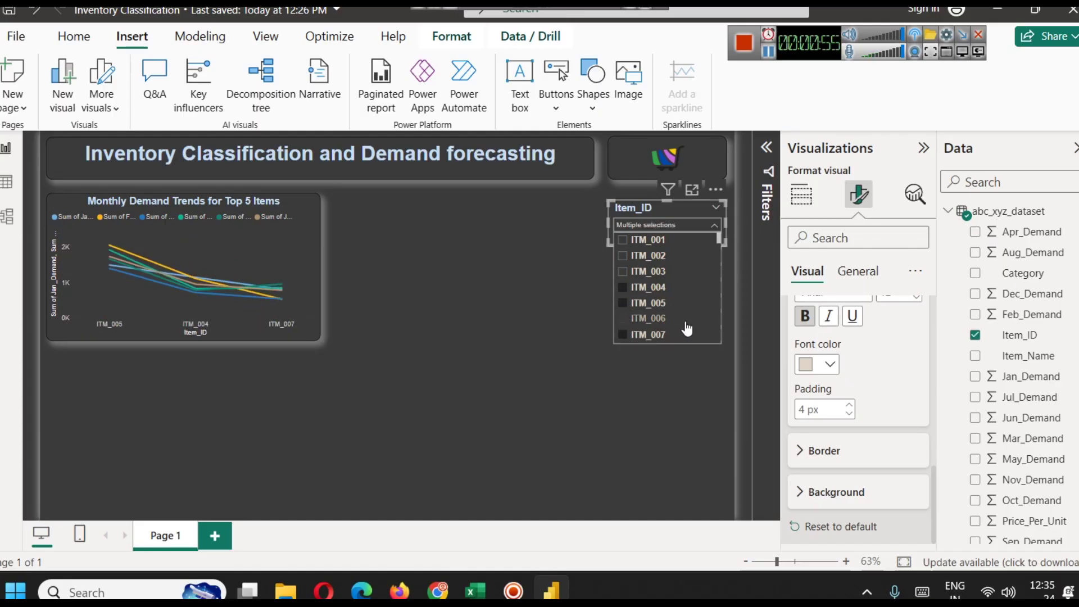
left_click(703, 209)
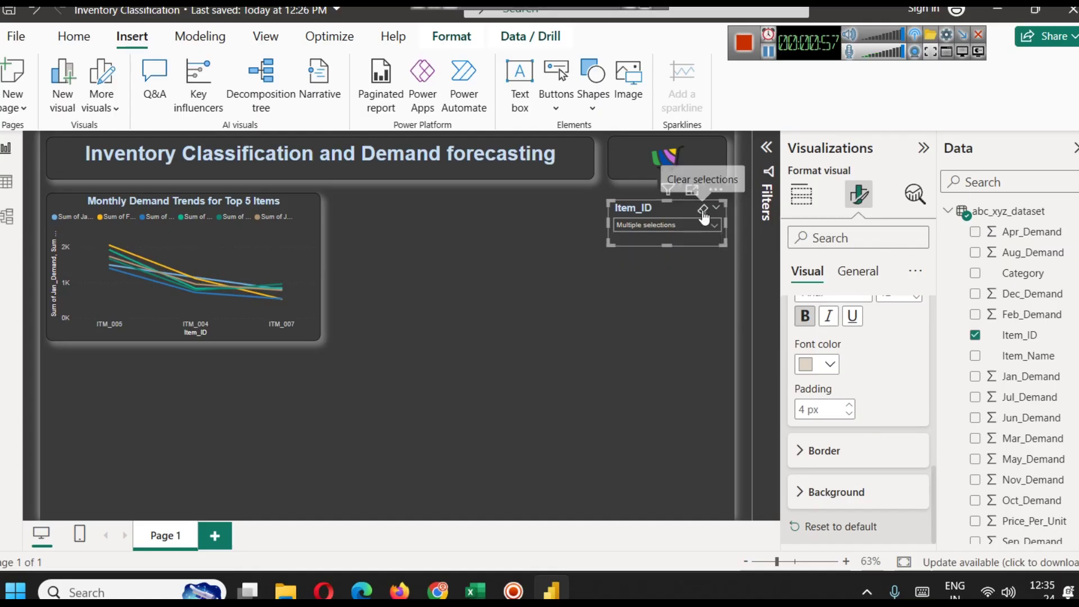
left_click(703, 296)
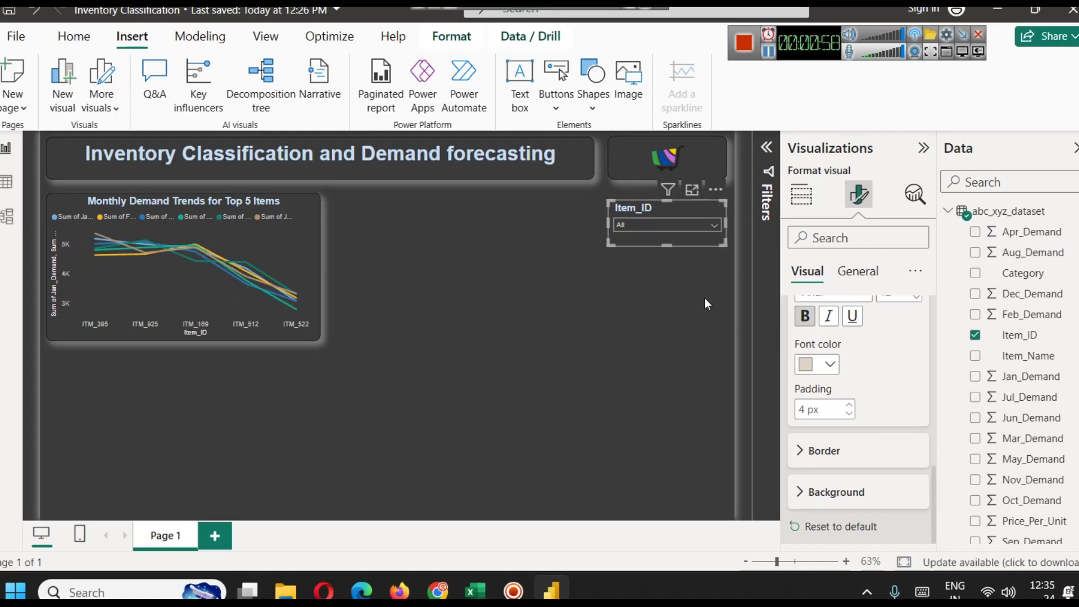
- Copy the logo box's formatting onto the Item_ID slicer with the Format painter
left_click(672, 208)
left_click(623, 157)
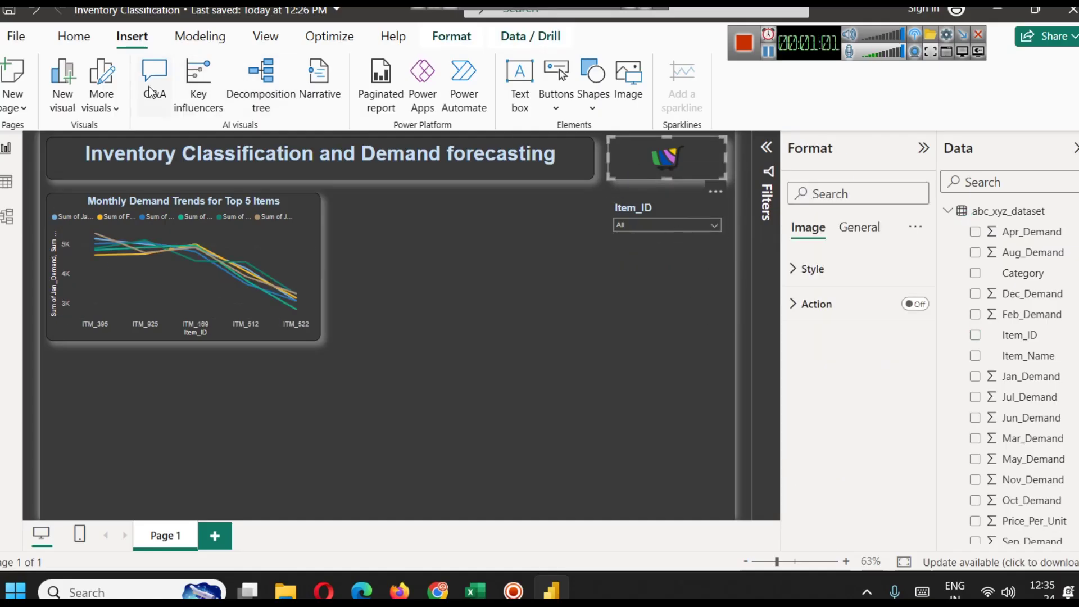
left_click(79, 36)
left_click(84, 107)
left_click(672, 236)
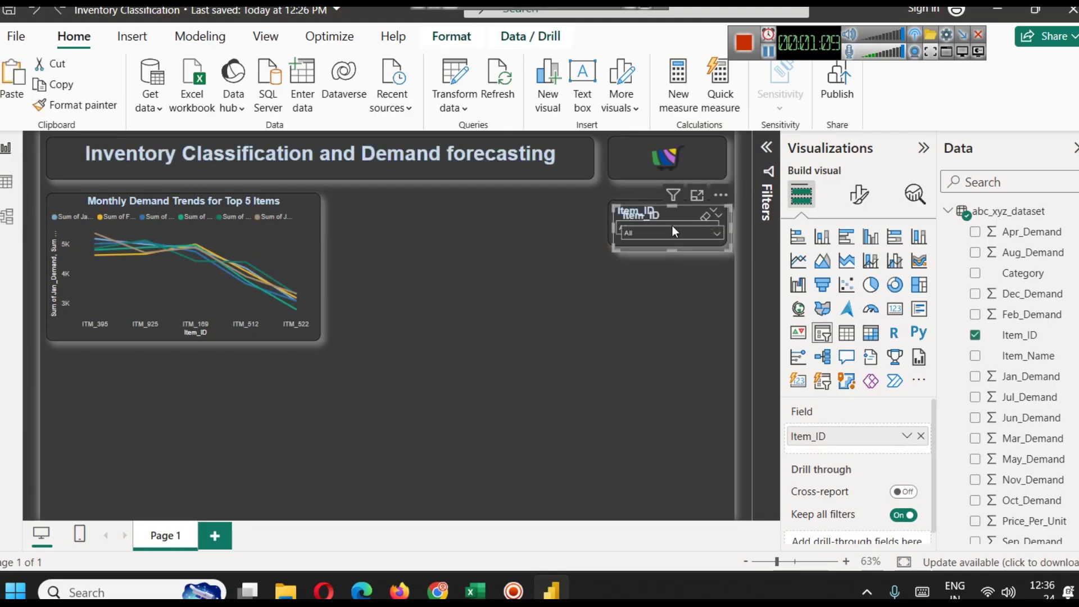
- Place a duplicate of the Item_ID slicer directly below the original and replace its field with Category
left_click_drag(689, 214, 680, 265)
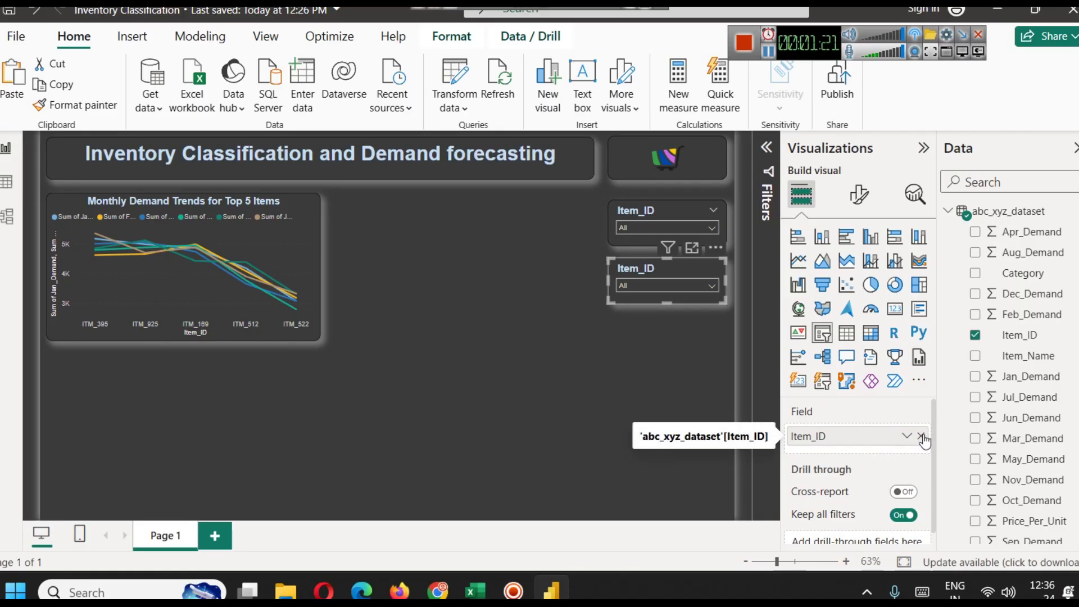
left_click(922, 436)
left_click_drag(1046, 274, 877, 437)
- Filter the report to Apparel with the Category slicer
left_click(697, 285)
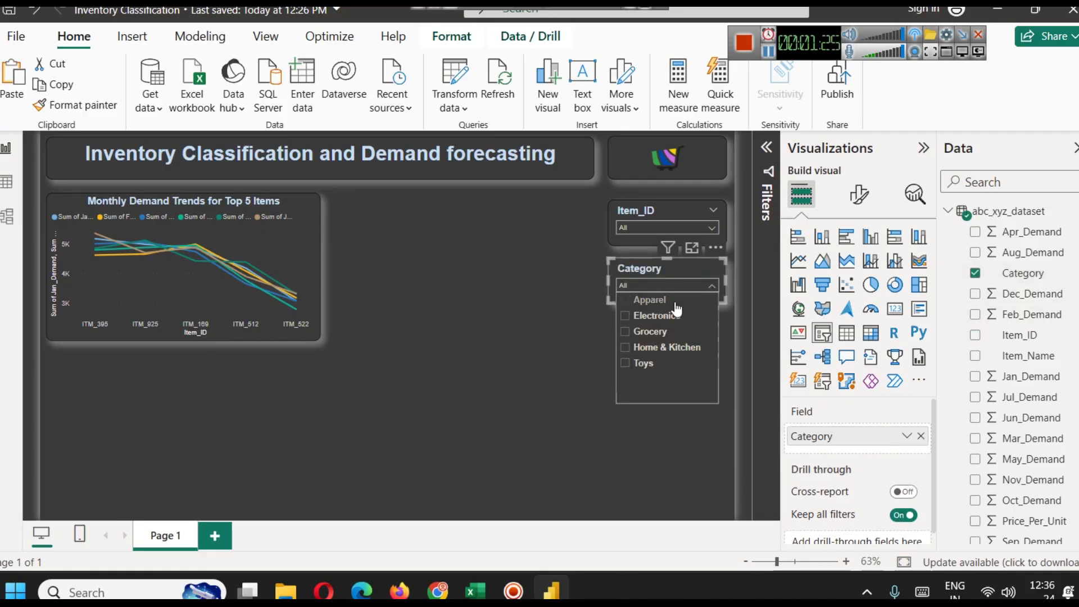
left_click(664, 304)
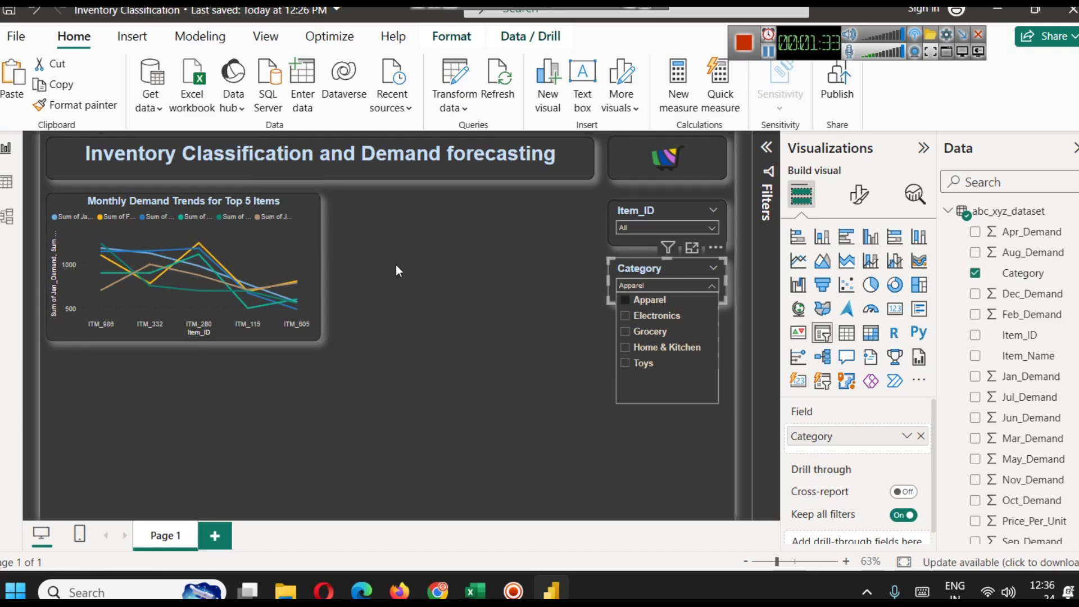
- Add the remaining monthly demand fields to the line chart's Y-axis
left_click(243, 228)
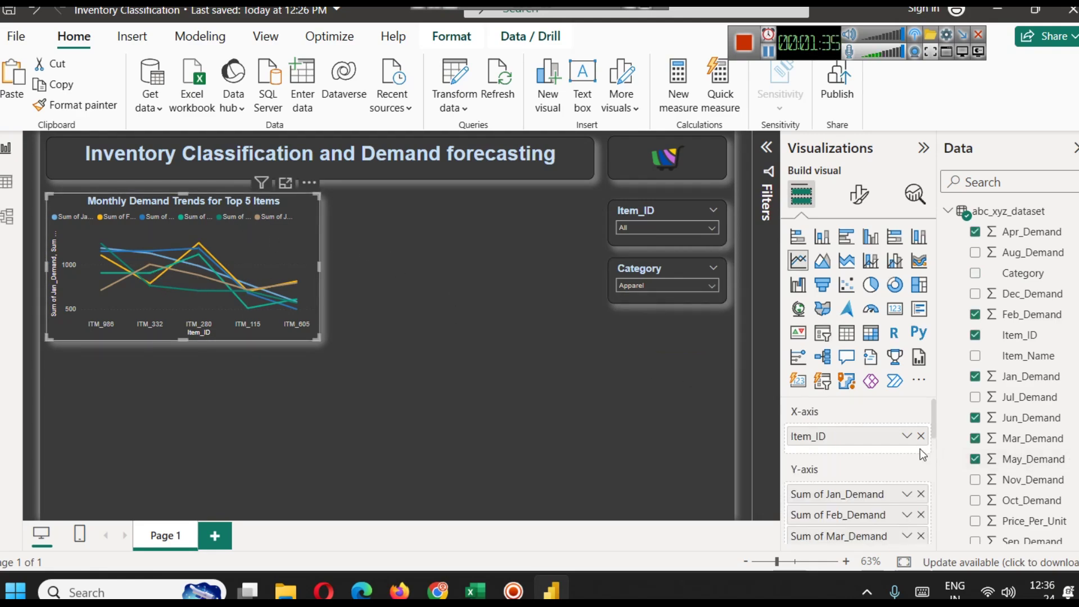
scroll(916, 443, "down", 3)
scroll(916, 449, "up", 2)
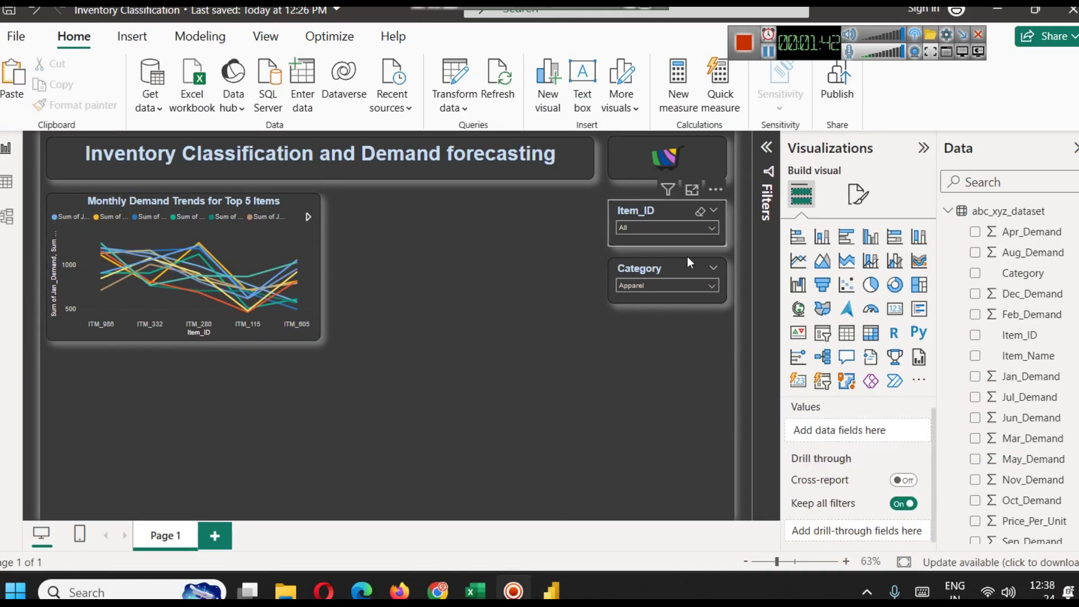
- Place a duplicate of the Category slicer directly below the original and replace its field with Item_Name
left_click(649, 268)
left_click_drag(649, 267, 643, 323)
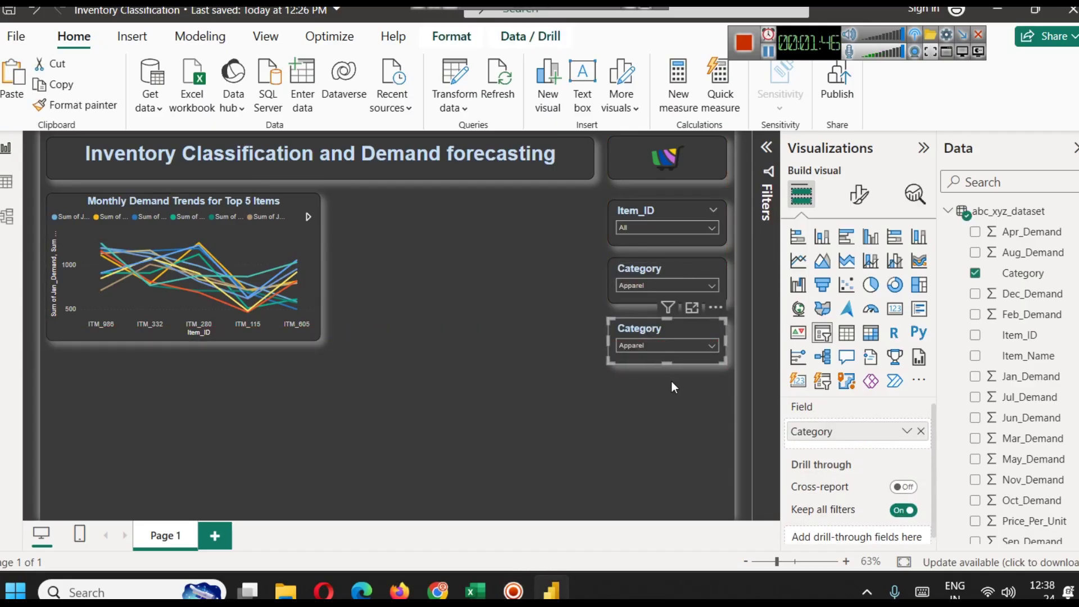
left_click(920, 431)
left_click_drag(1027, 356, 891, 439)
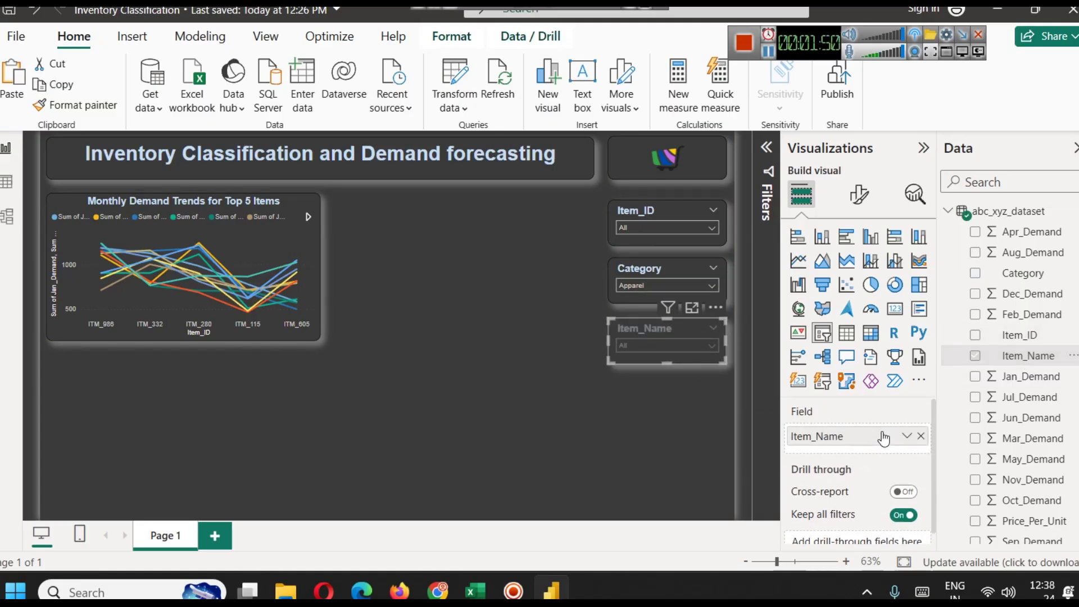
- Filter the report to Agency Rest, Agent Discuss, Age North and Admit Feeling with the Item_Name slicer
left_click(689, 341)
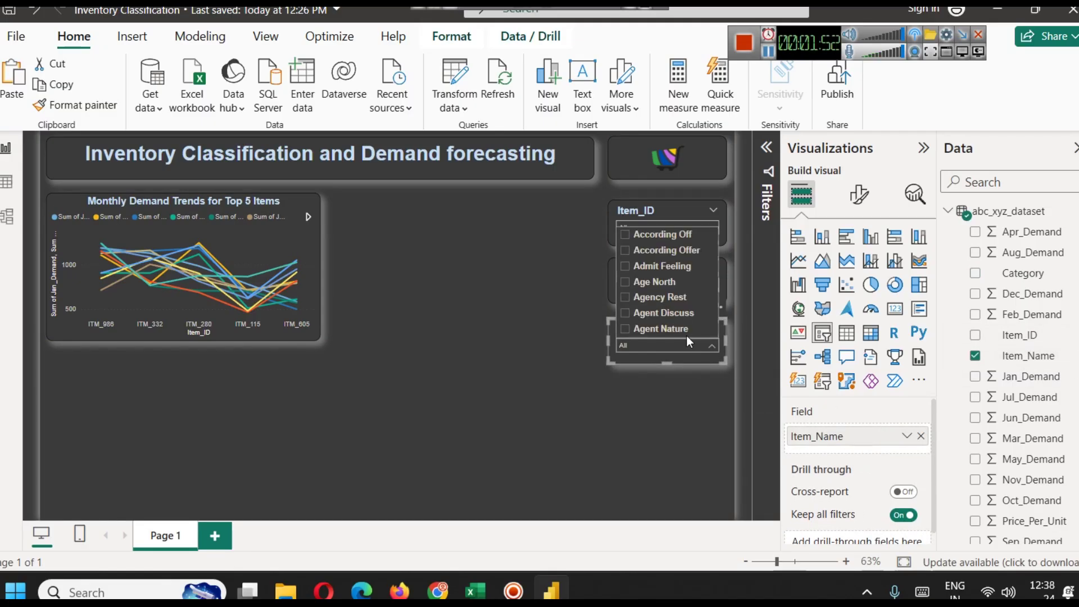
left_click(669, 299)
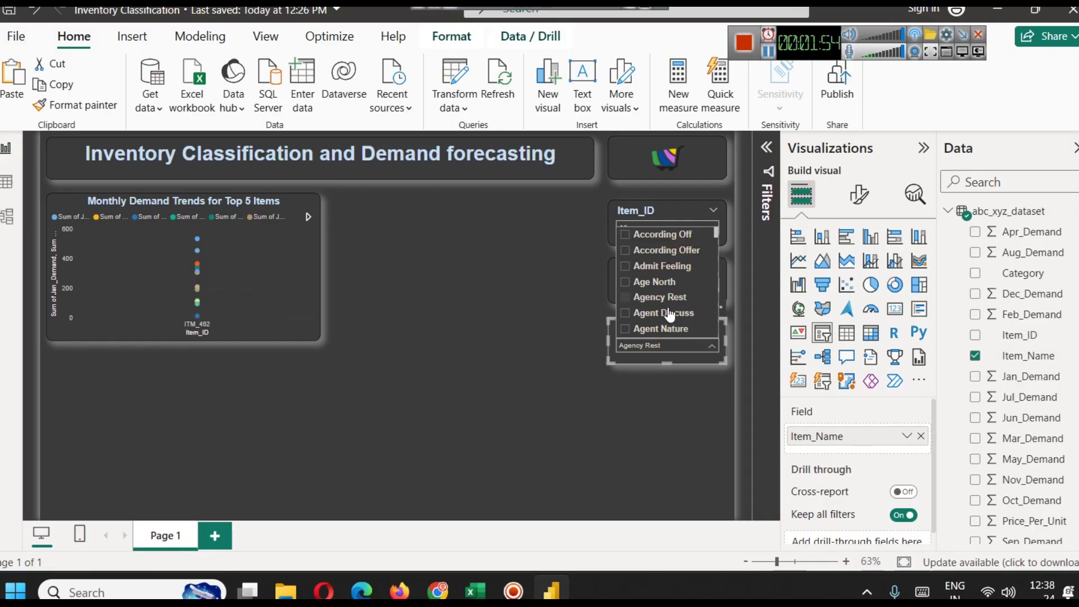
left_click(669, 310, "ctrl")
left_click(656, 281, "ctrl")
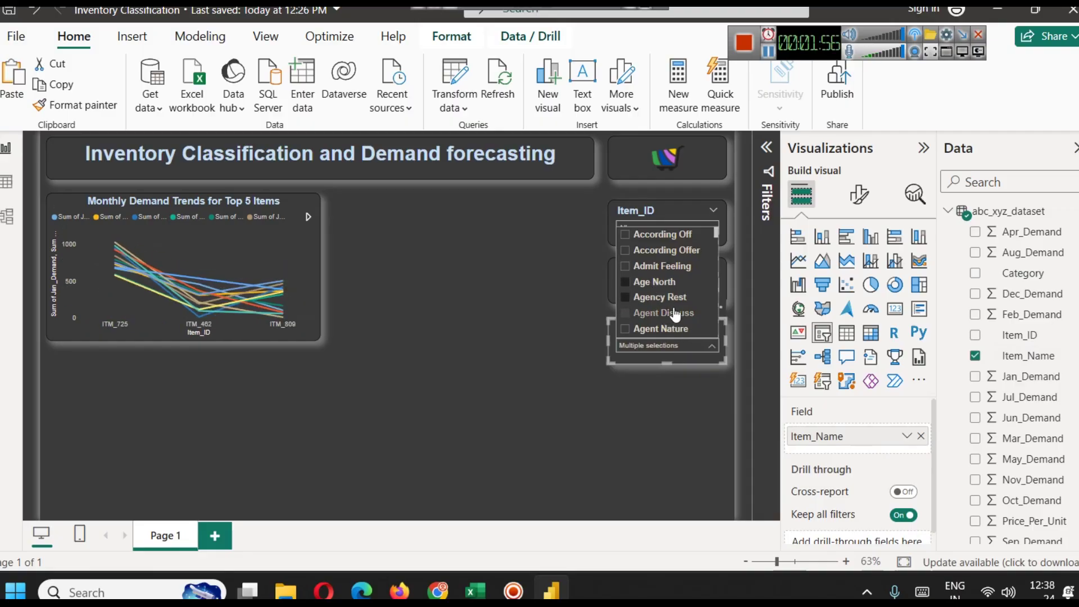
left_click(658, 268, "ctrl")
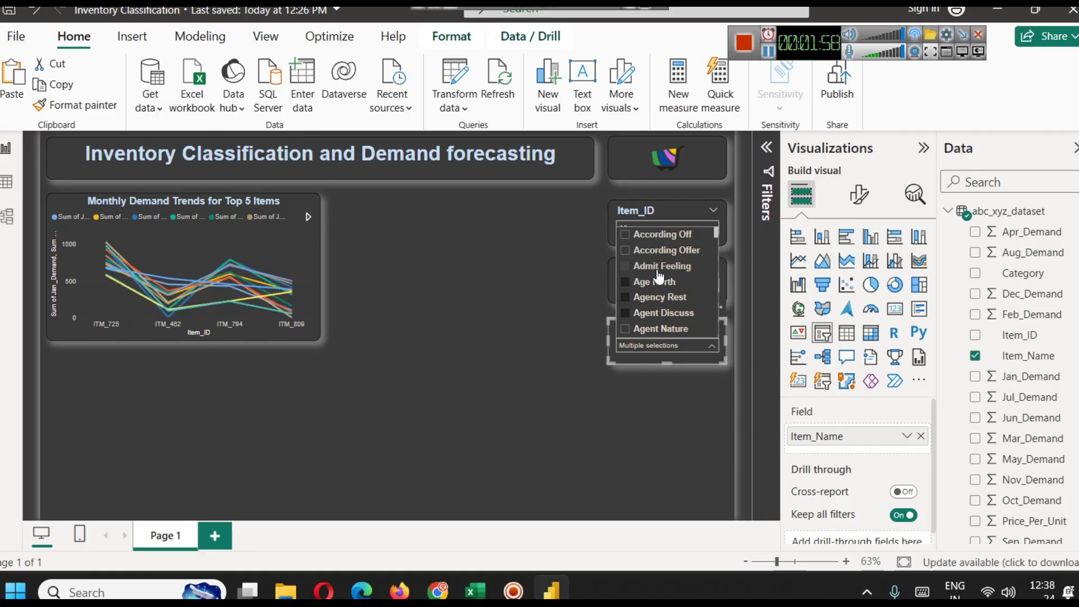
left_click(574, 403)
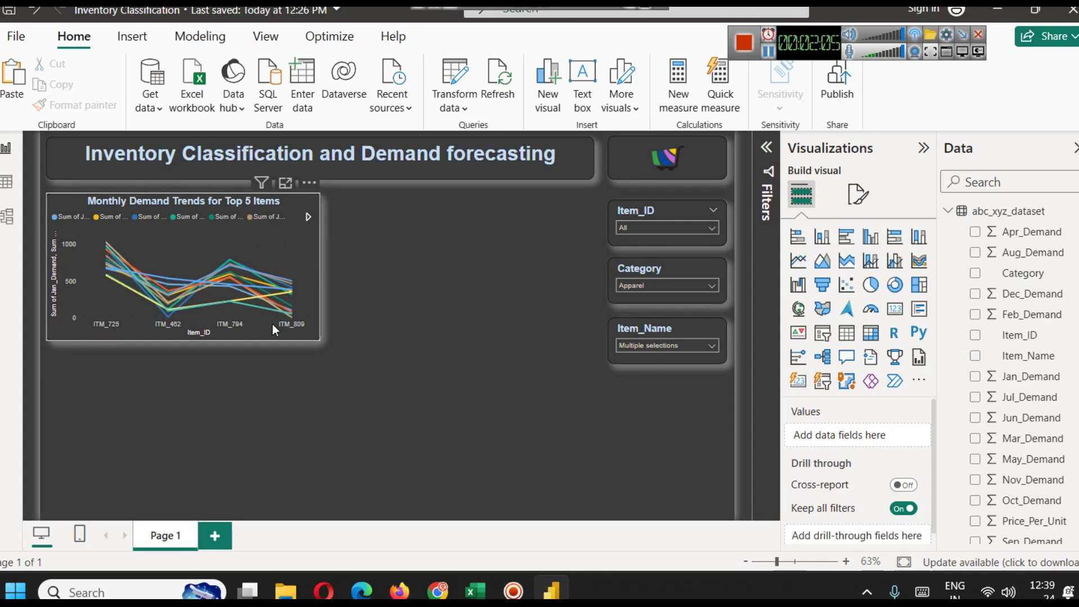
- Clear the Item_Name slicer's selections
left_click(665, 345)
left_click(703, 327)
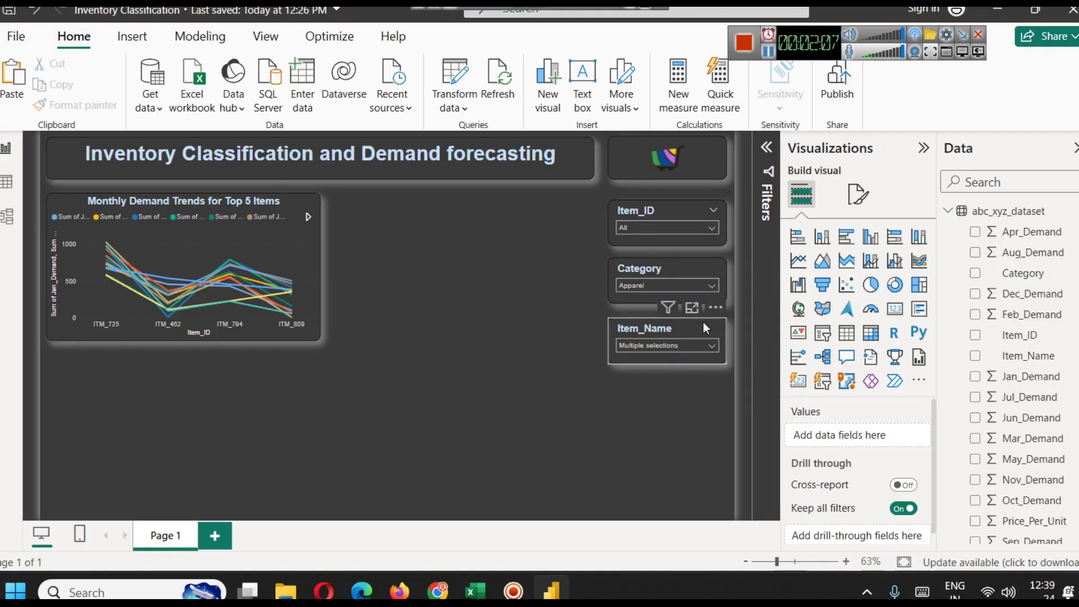
left_click(706, 329)
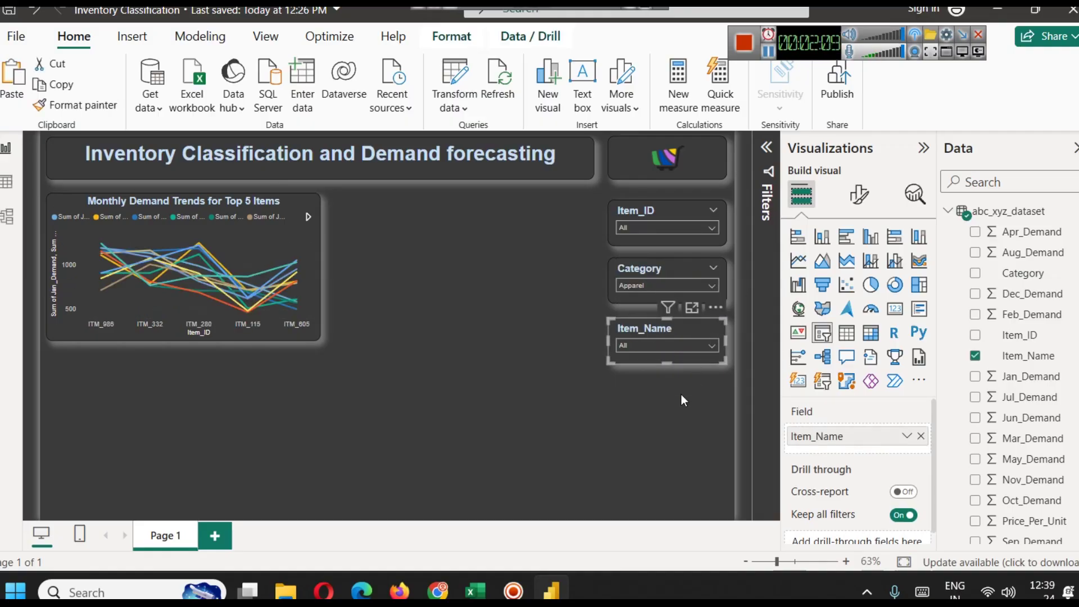
left_click(675, 431)
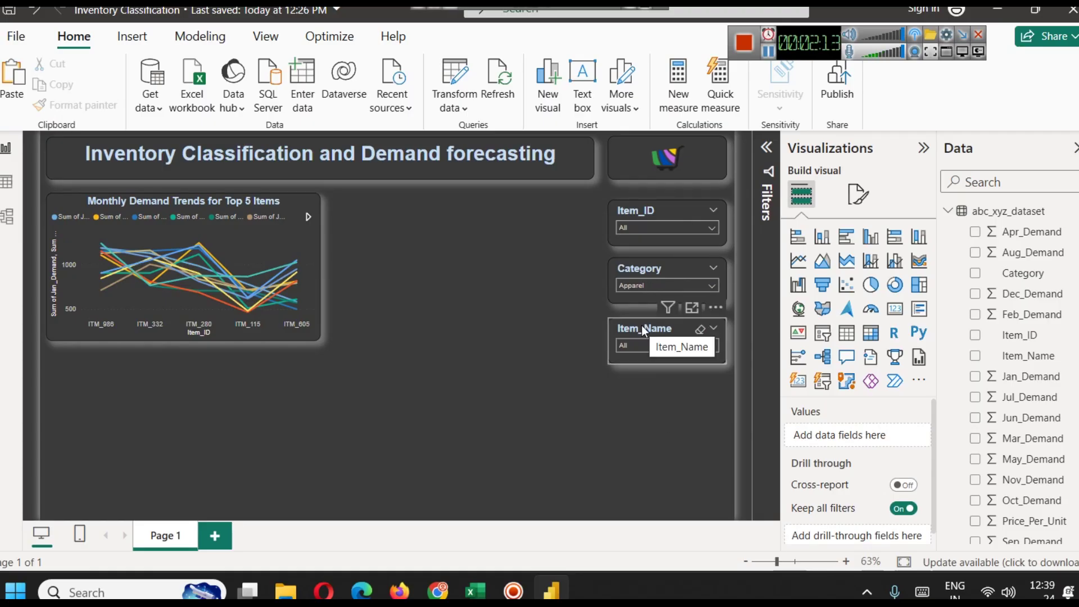
- Add an empty card visual directly below the Item_Name slicer and resize it to the slicers' width and height
left_click(895, 309)
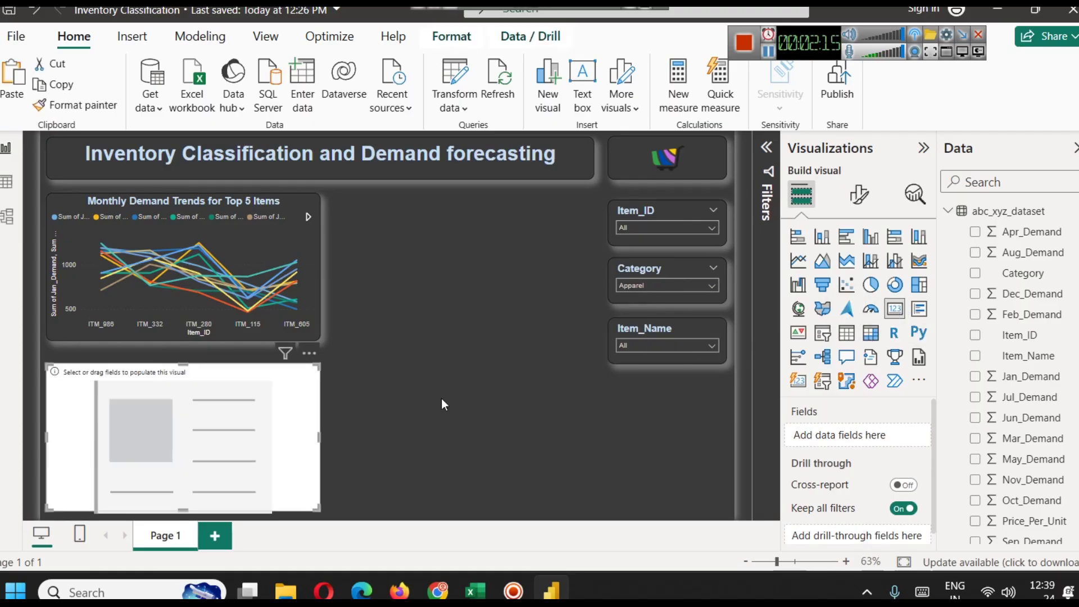
left_click_drag(606, 441, 679, 446)
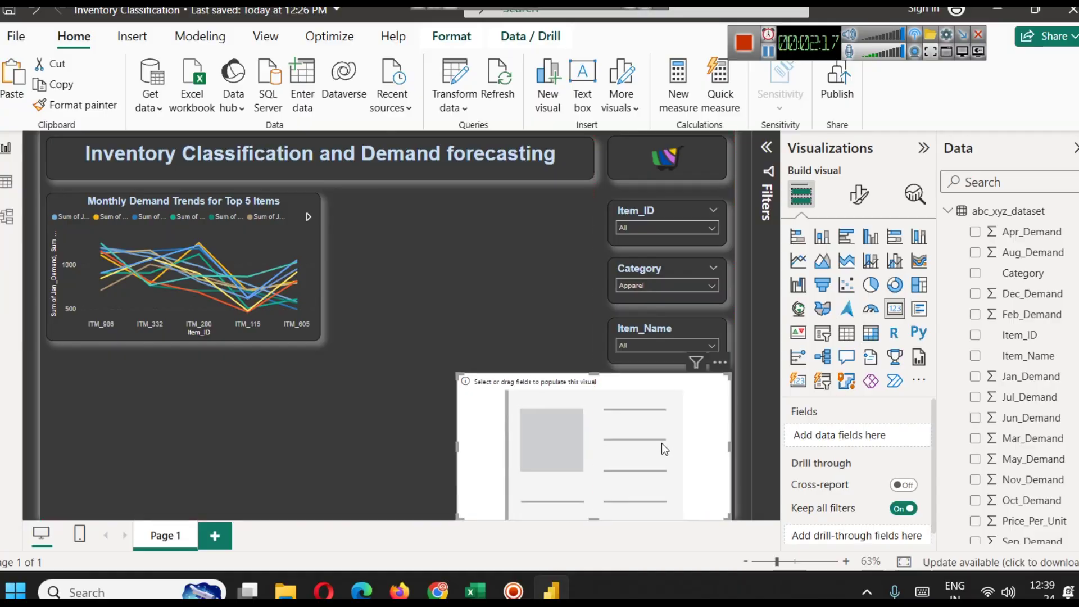
left_click_drag(462, 439, 604, 437)
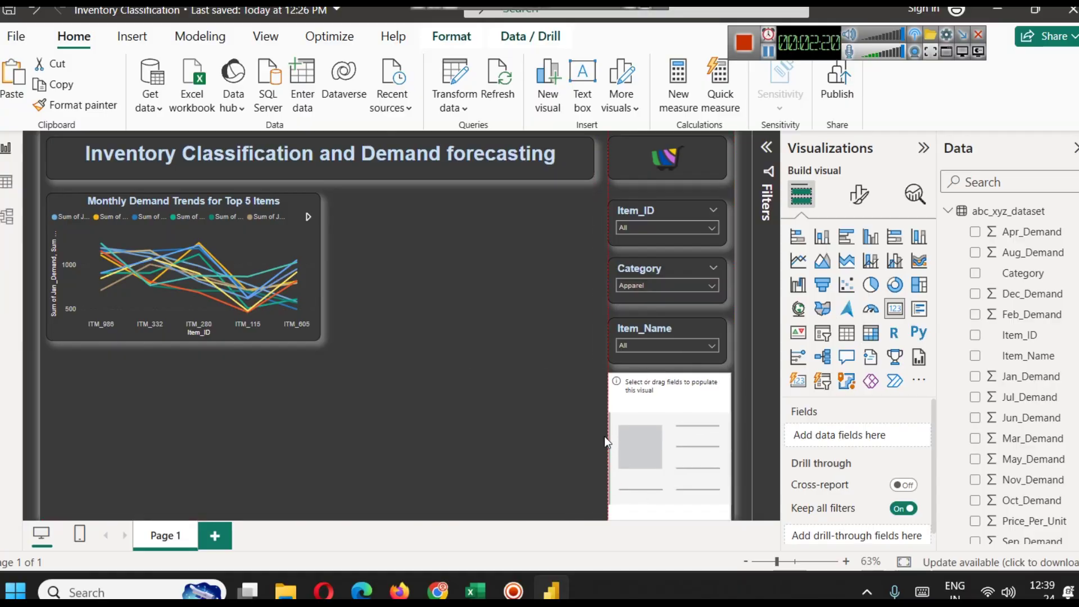
left_click_drag(673, 520, 671, 417)
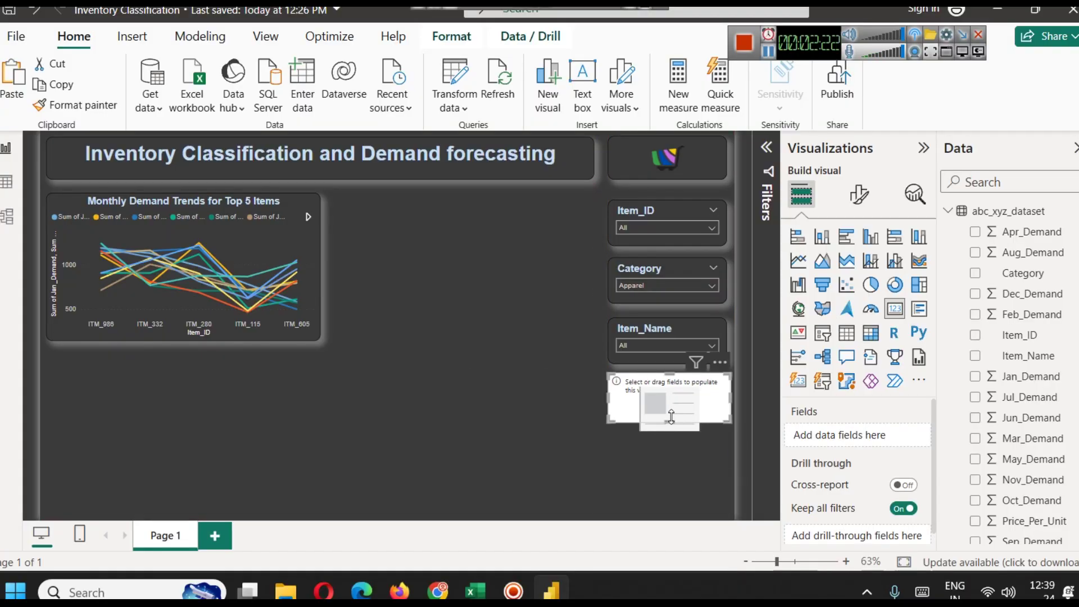
left_click_drag(730, 399, 725, 399)
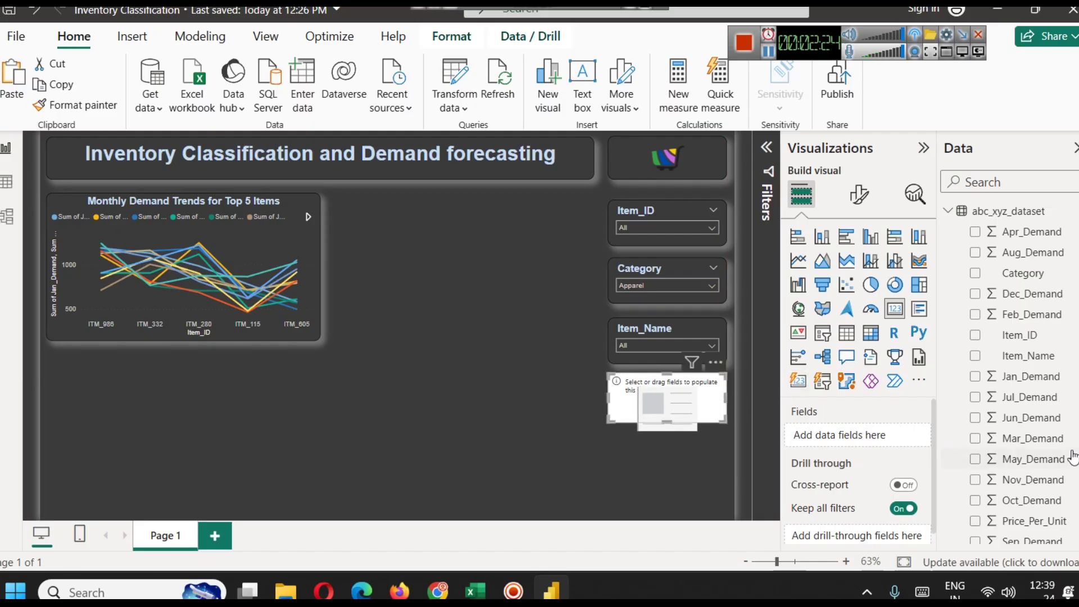
- Show the sum of Total_Annual_Units in the new card
scroll(1050, 506, "down", 2)
left_click_drag(1028, 521, 893, 438)
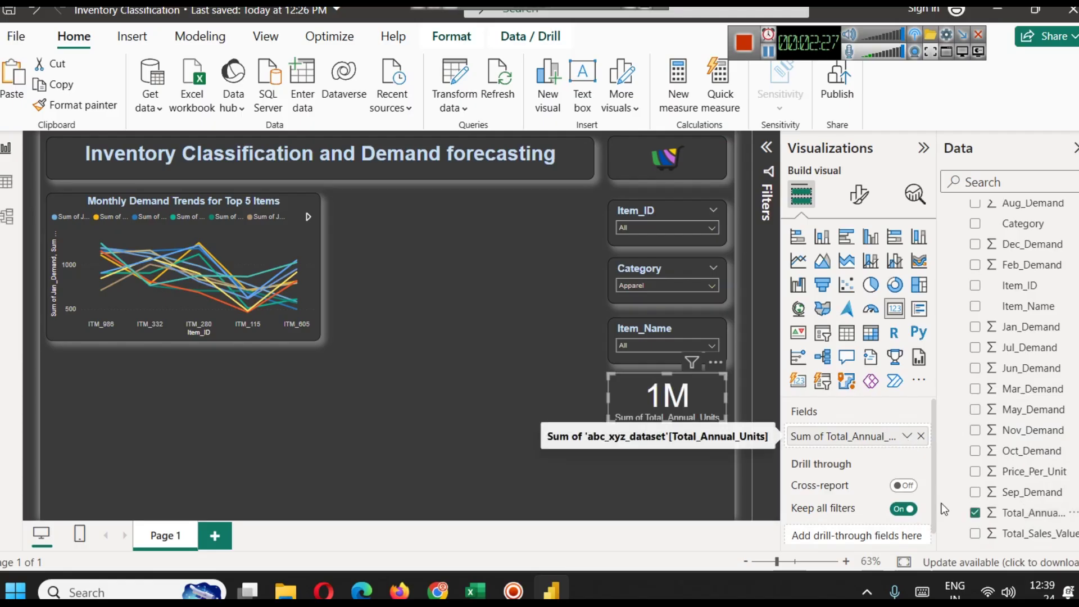
left_click(907, 437)
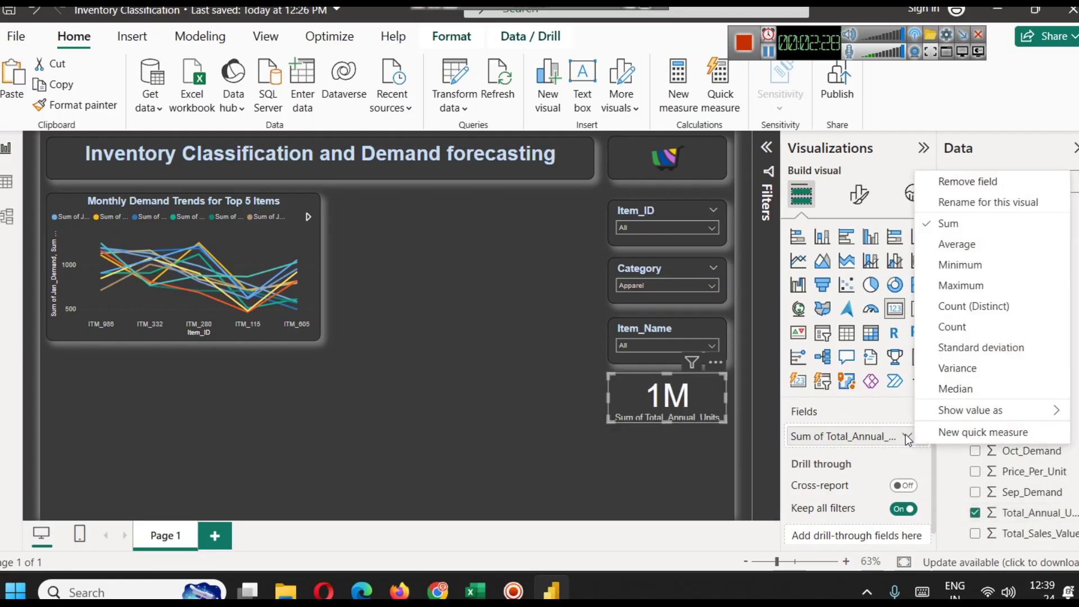
left_click(848, 440)
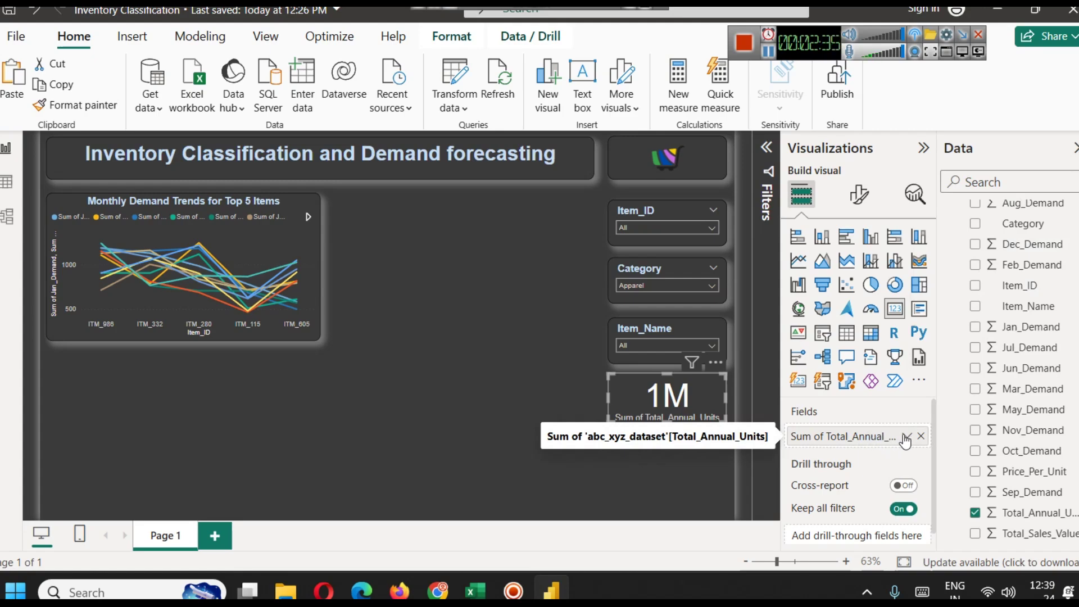
- Turn off the card's category label and set its callout value font size to 25
left_click(858, 194)
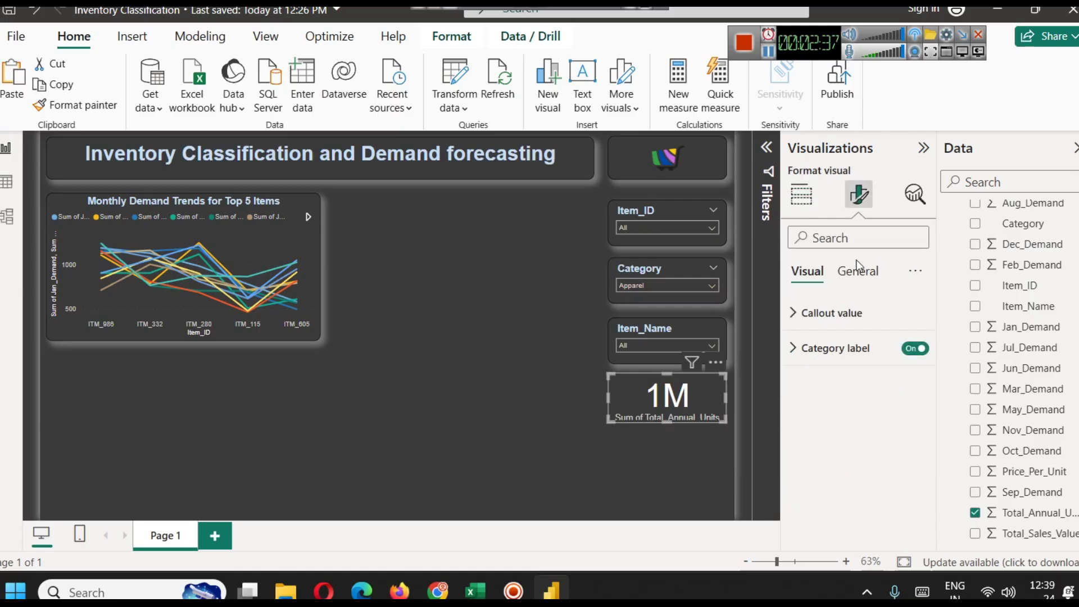
left_click(910, 350)
left_click(821, 313)
double_click(898, 372)
type("25")
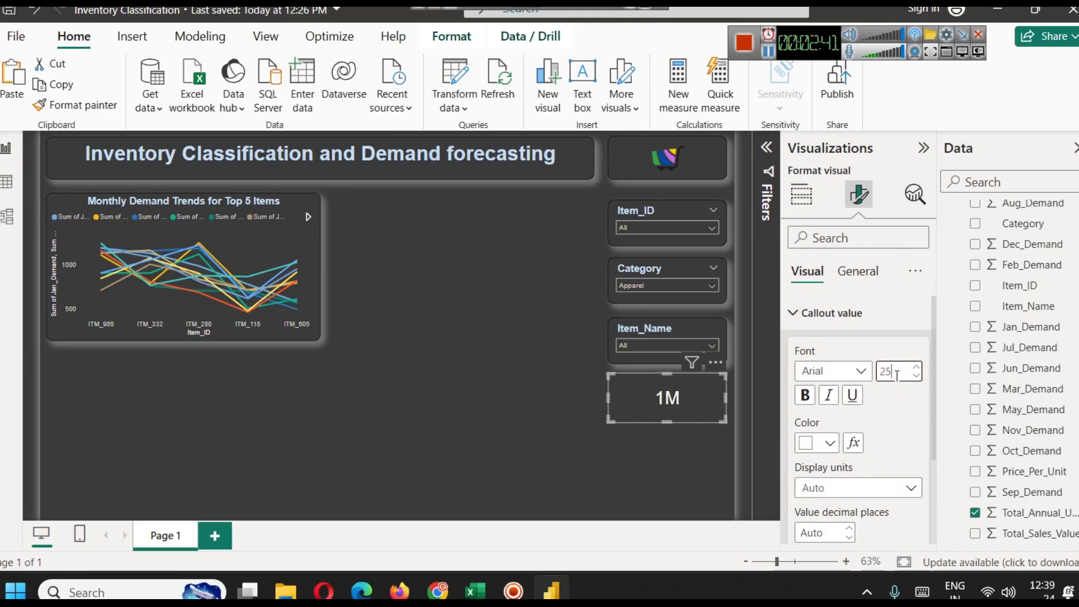
- Turn on the card's title and set its text to "Total Annual Units"
left_click(858, 272)
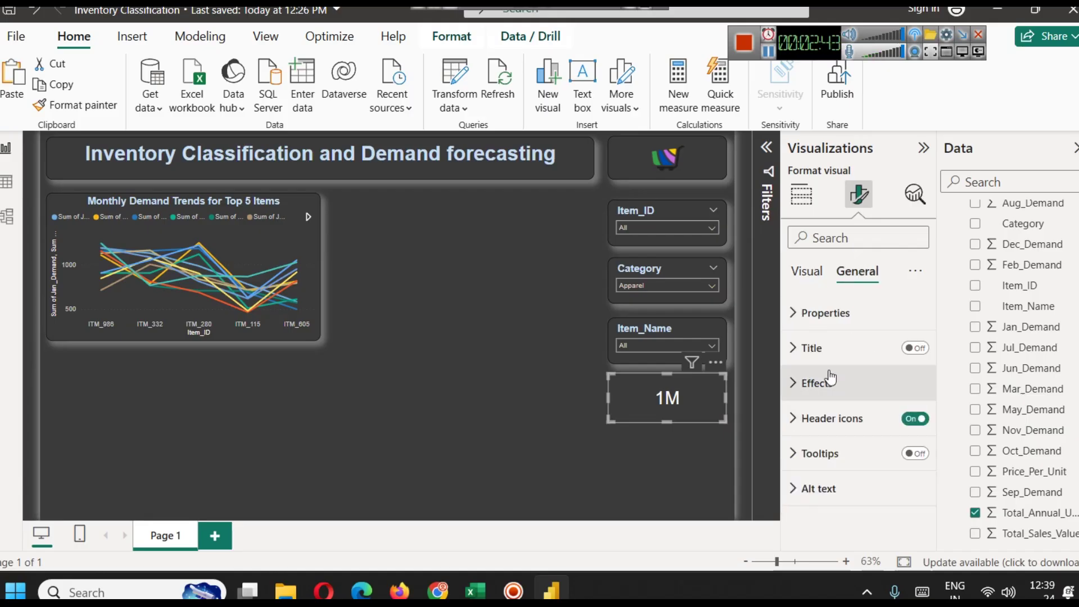
left_click(881, 349)
left_click(821, 349)
left_click(824, 348)
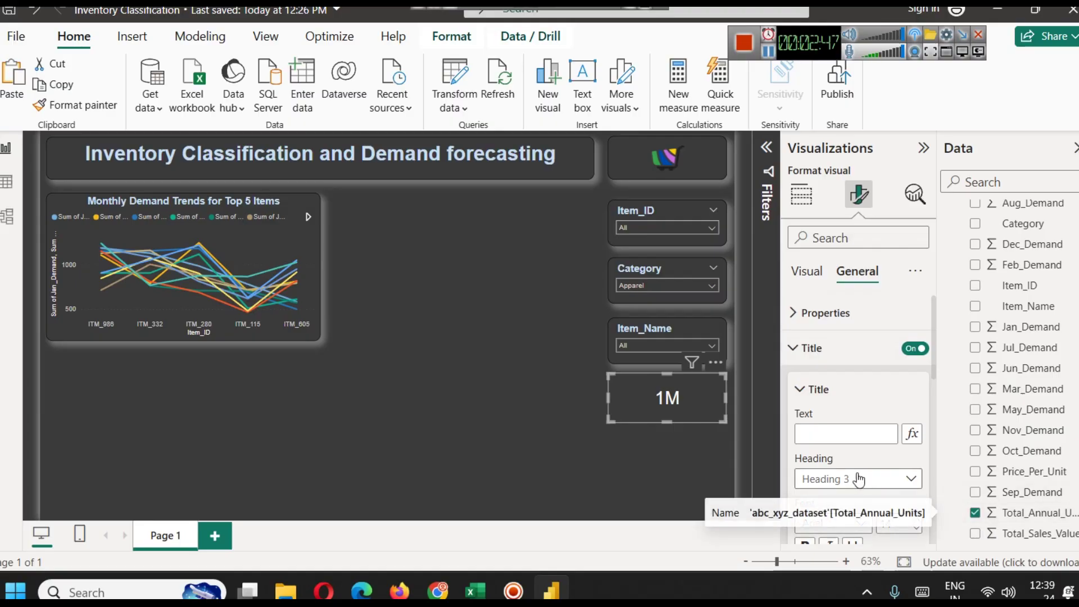
left_click(852, 440)
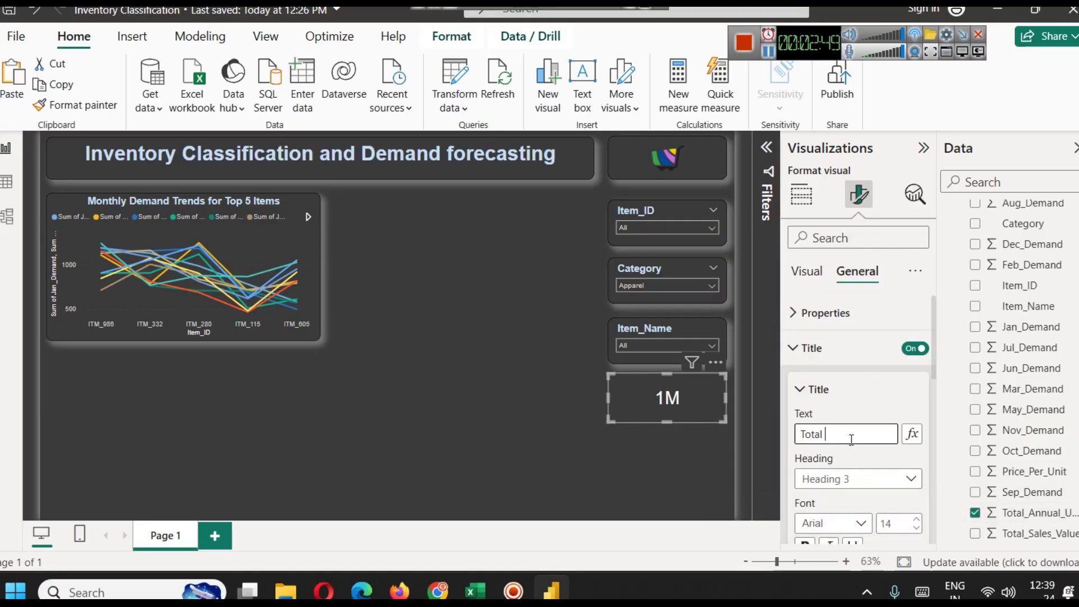
type("Total Annual Units")
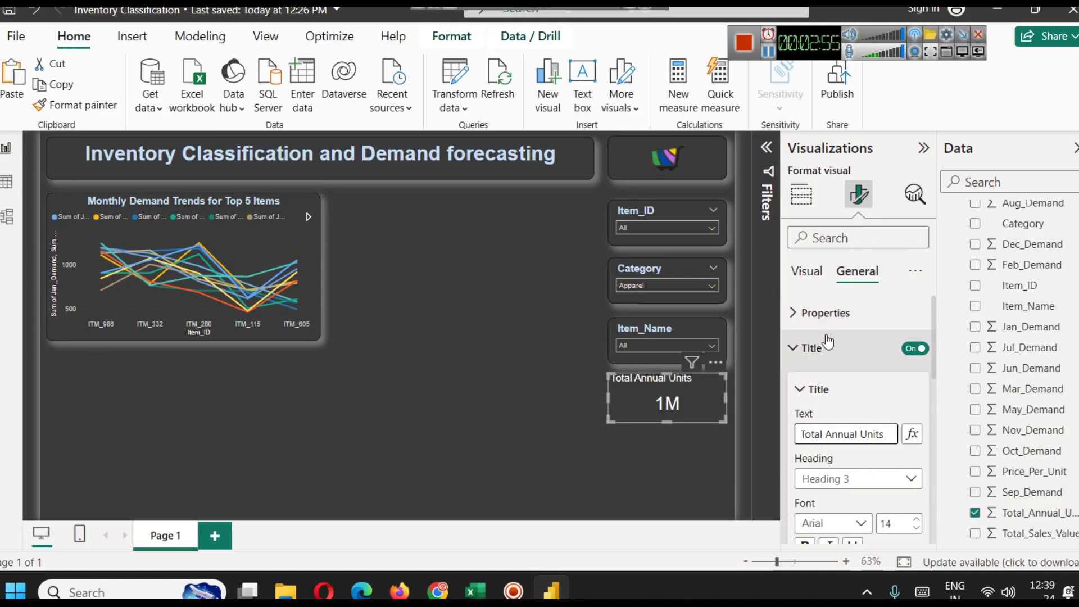
- Format the card's title in light blue, centered and bold, with font size 15
scroll(842, 365, "down", 3)
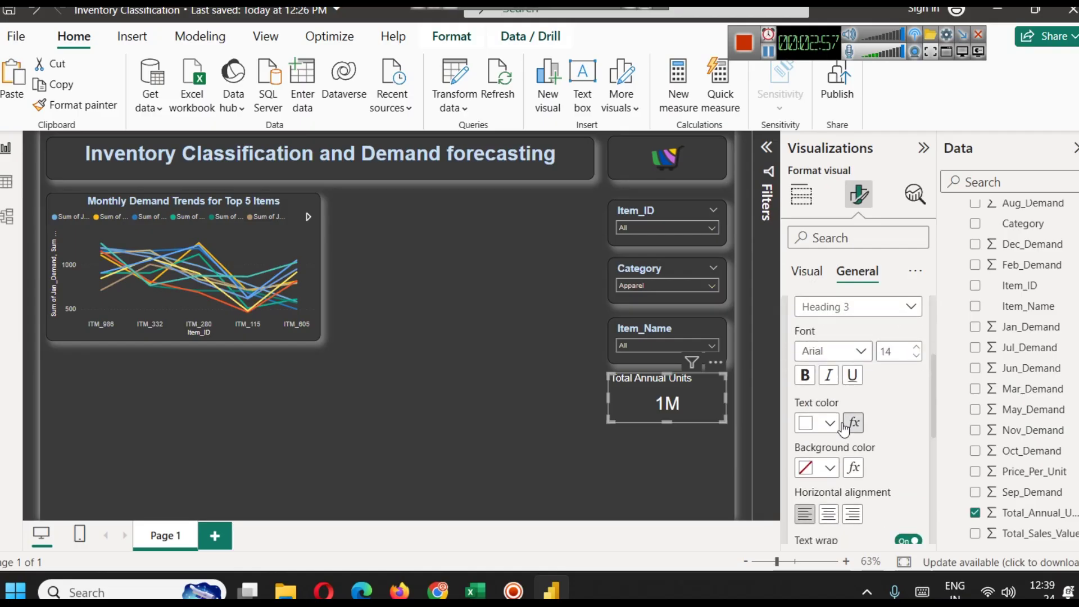
left_click(830, 423)
left_click(840, 348)
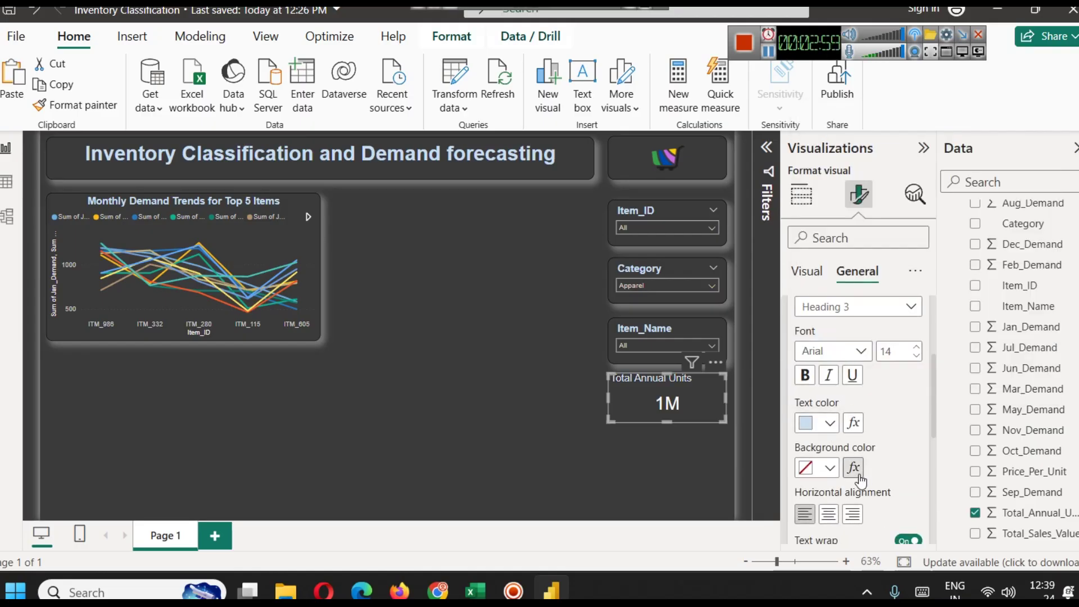
left_click(829, 512)
left_click(804, 375)
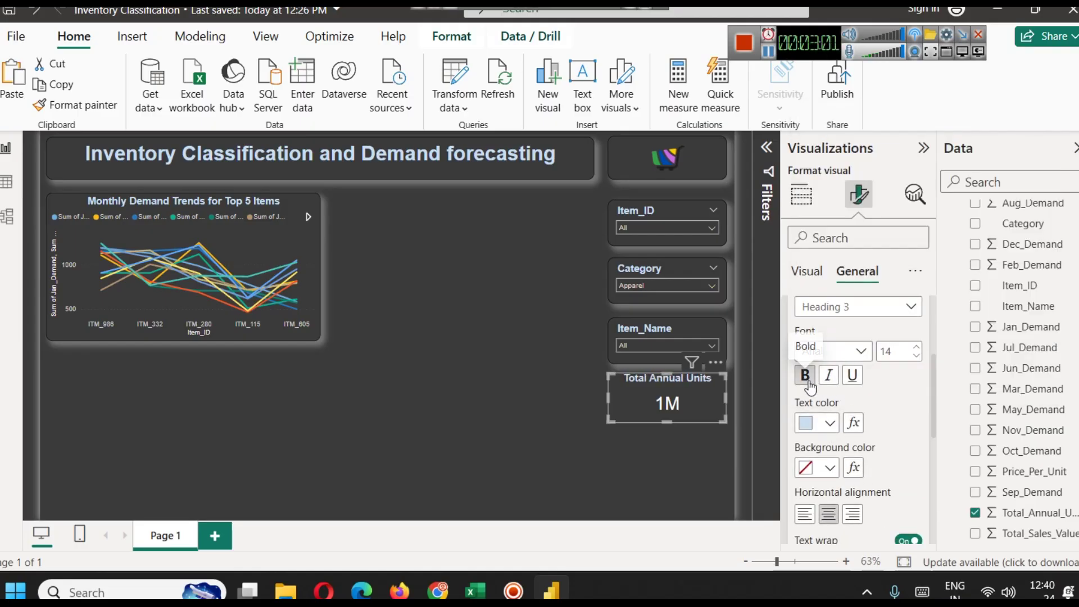
left_click(916, 347)
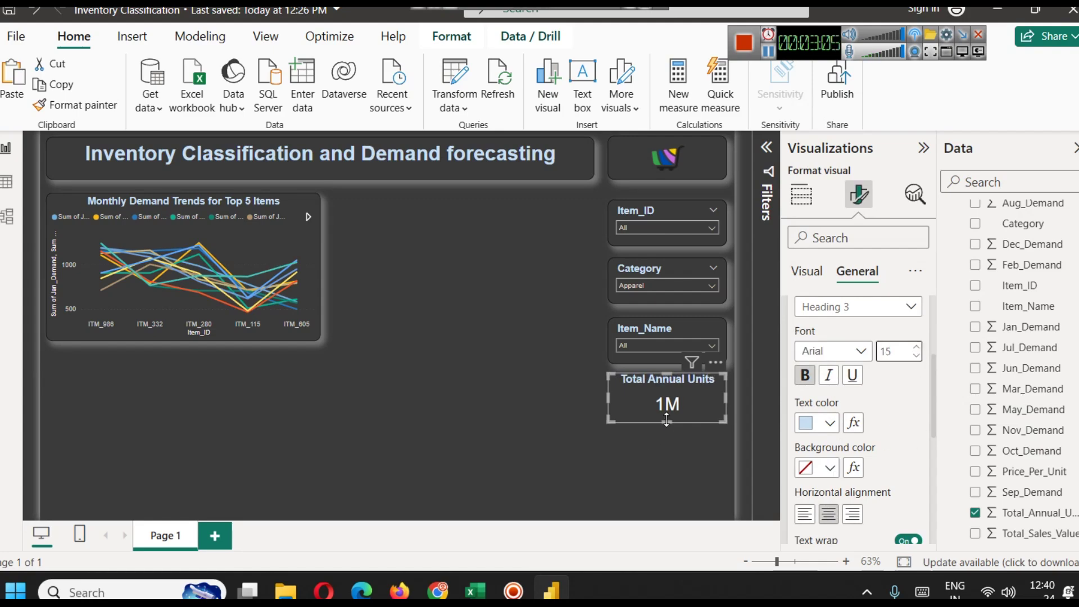
- Shrink the Total Annual Units card slightly and copy the line chart's formatting onto it with Format painter
left_click(681, 412)
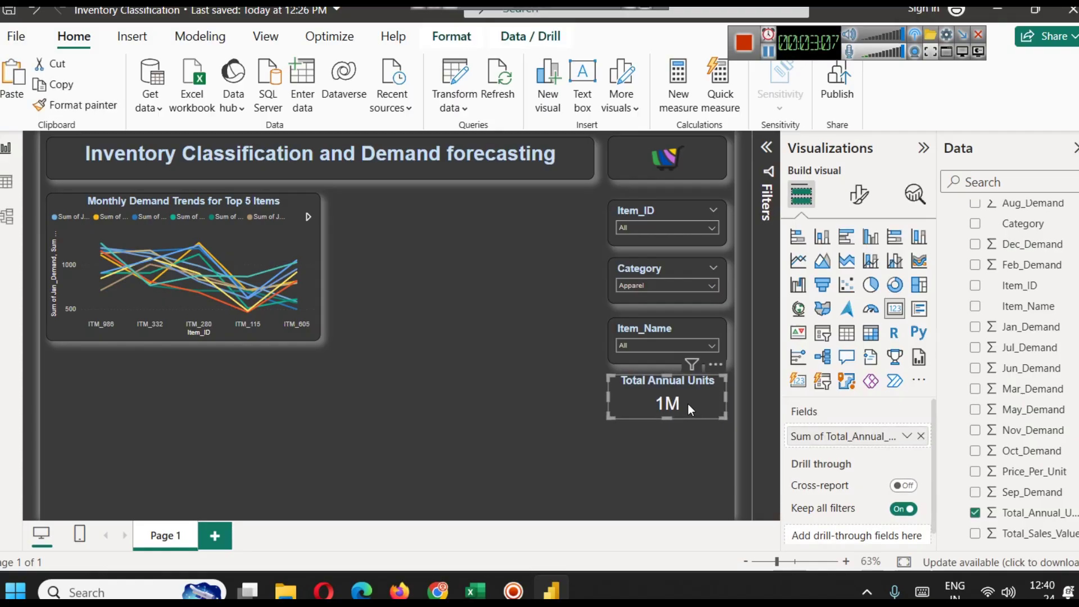
left_click(308, 203)
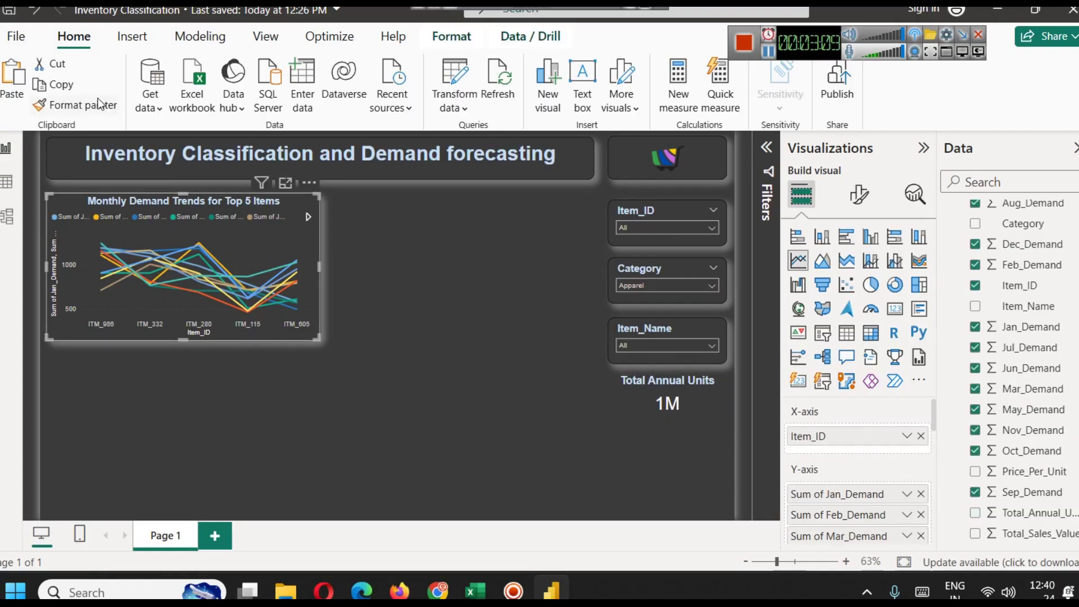
left_click(699, 419)
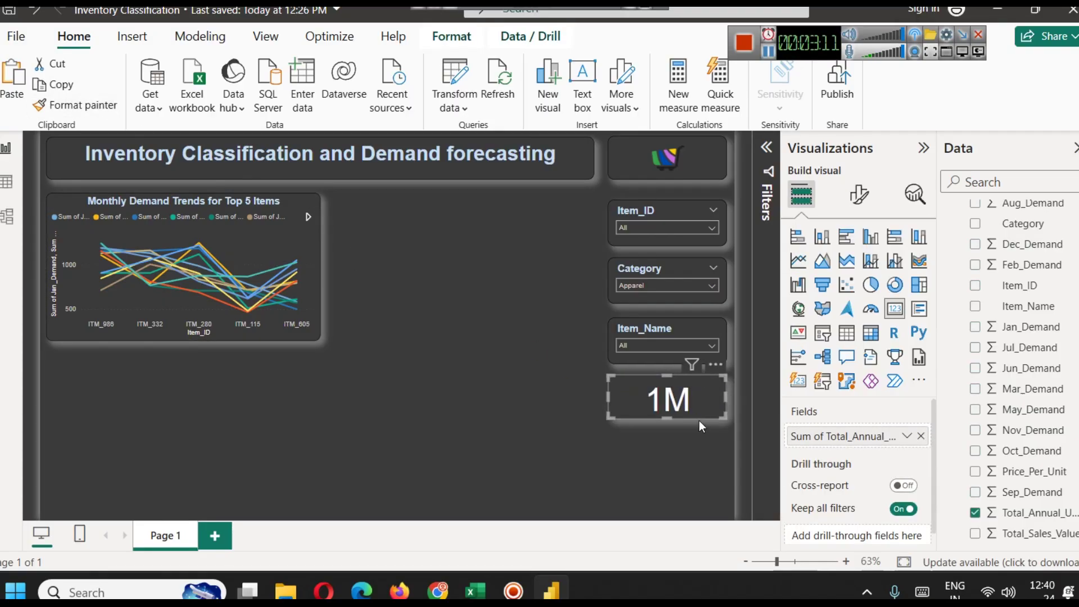
- Set the card's callout value font size to 25 again and turn its title back on
left_click(865, 197)
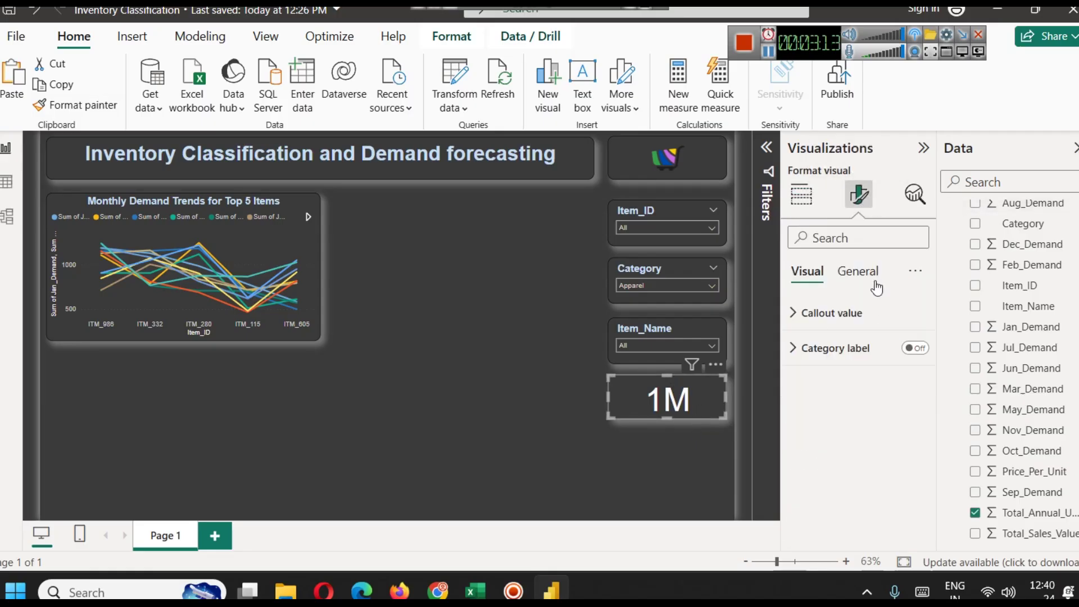
left_click(866, 276)
left_click(807, 271)
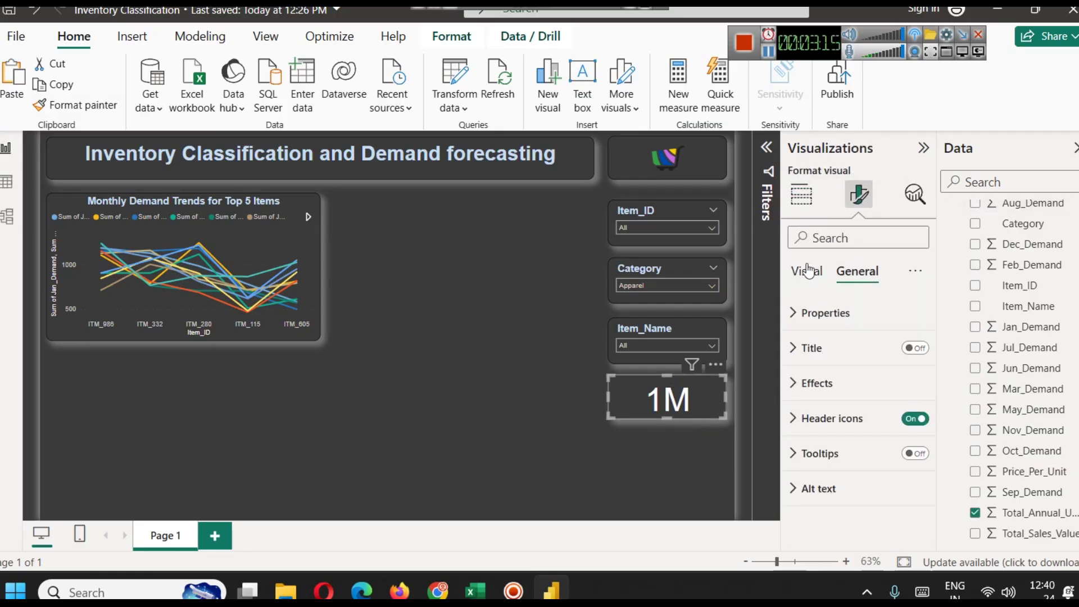
left_click(823, 312)
left_click(897, 369)
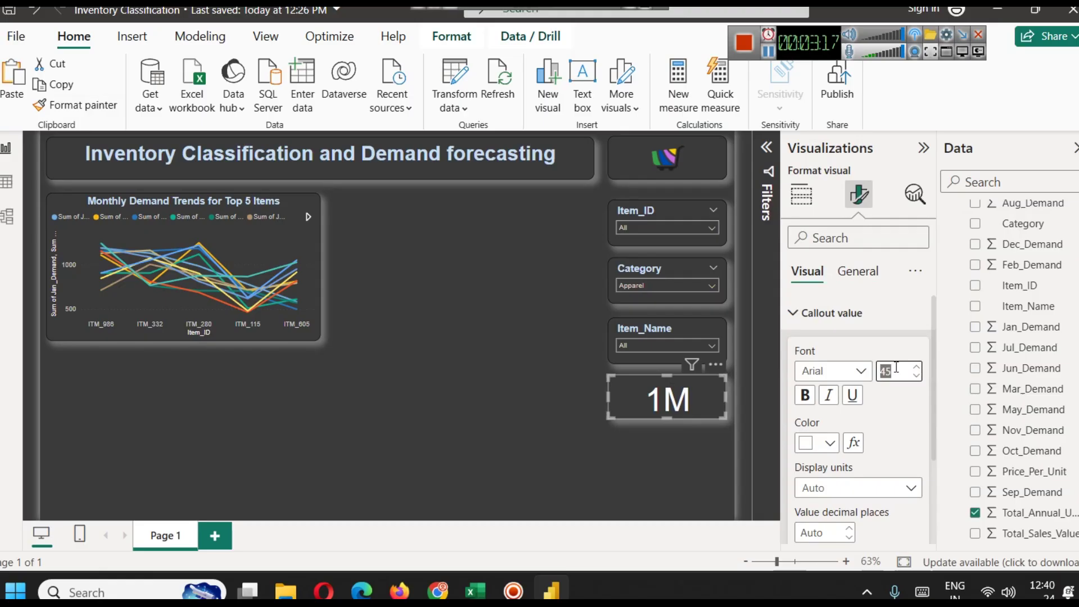
type("25")
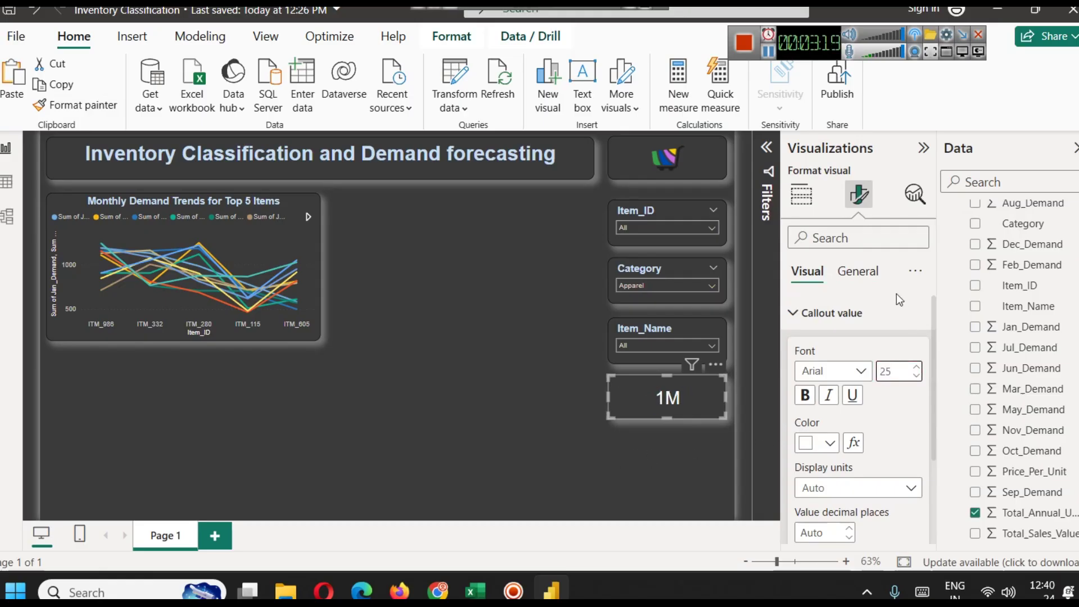
left_click(858, 272)
left_click(912, 350)
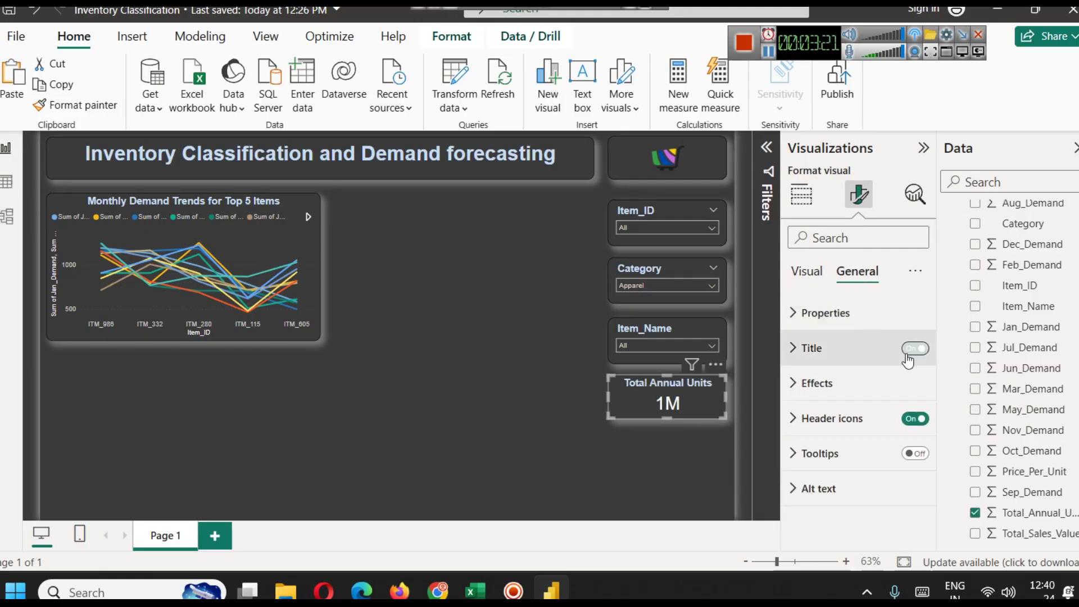
- Duplicate the Total Annual Units card
left_click(663, 442)
left_click(687, 406)
key("ctrl+c")
key("ctrl+v")
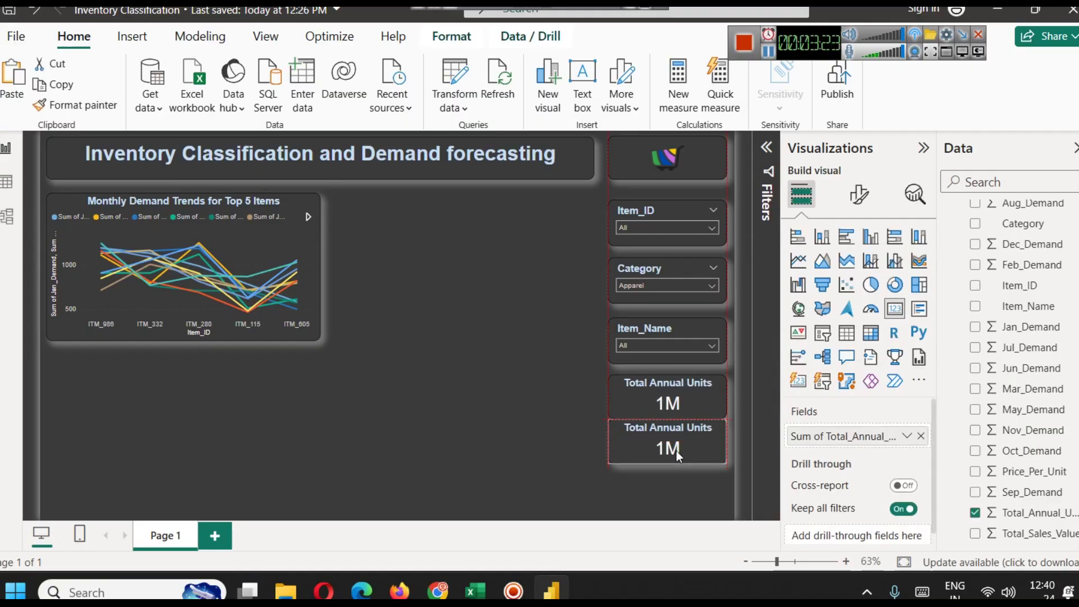
- Place the duplicated card below the original Total Annual Units card and replace its field with Total_Sales_Value
left_click(673, 464)
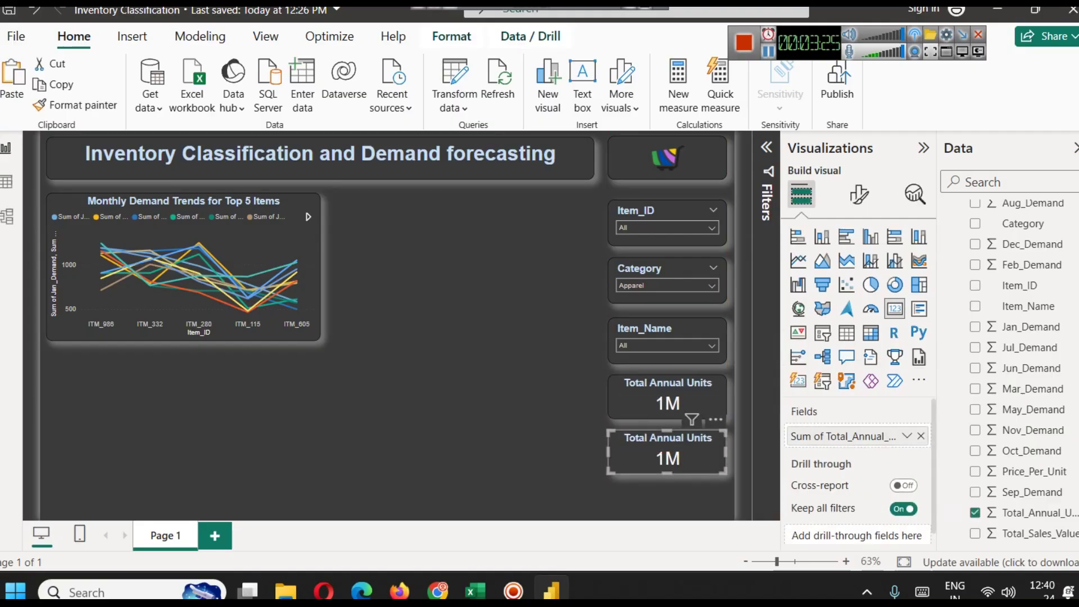
left_click(1033, 515)
left_click_drag(1030, 531, 826, 438)
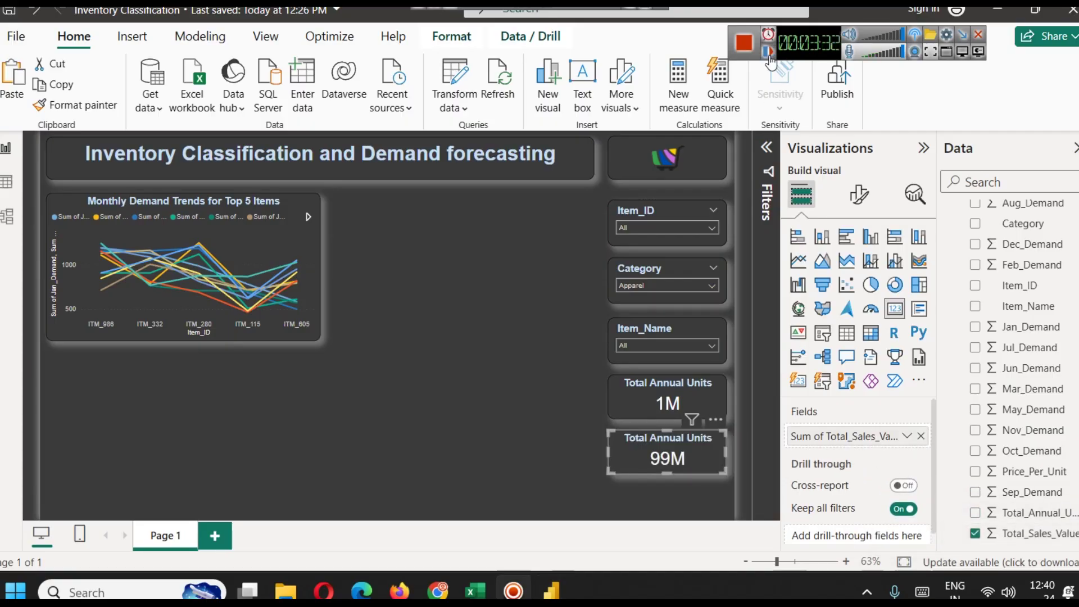
- Change the lower card's title text to "Total Sales Amount"
left_click(859, 194)
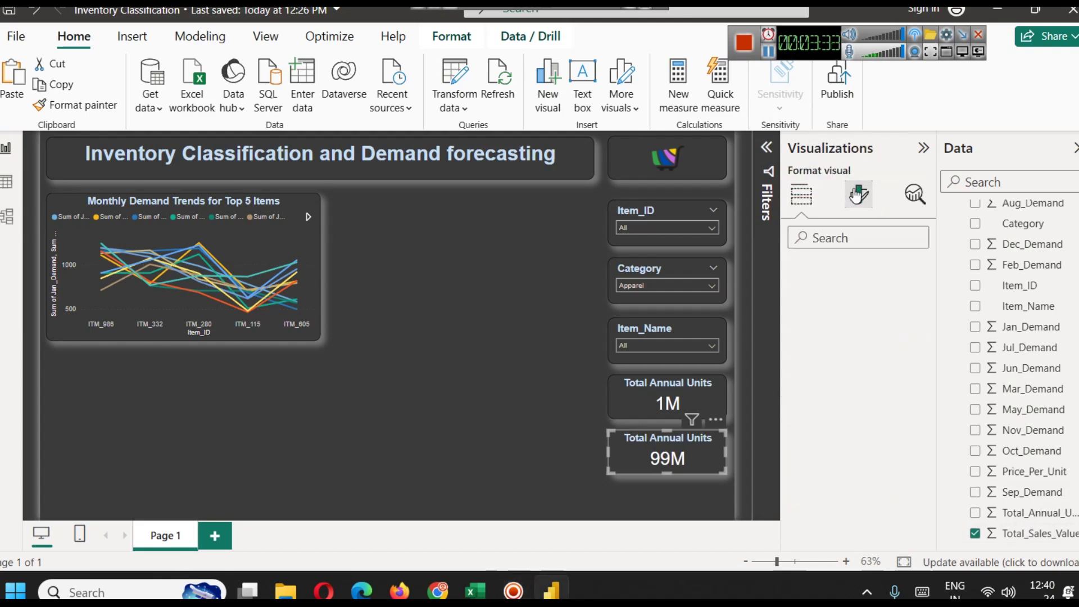
left_click(857, 272)
left_click(810, 348)
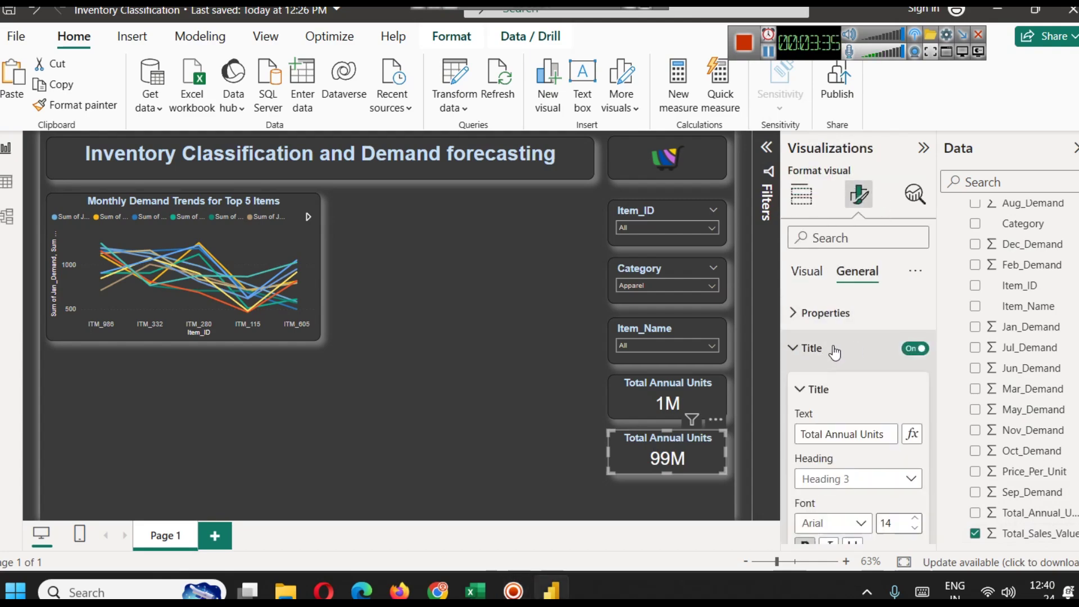
double_click(841, 435)
type("Sales")
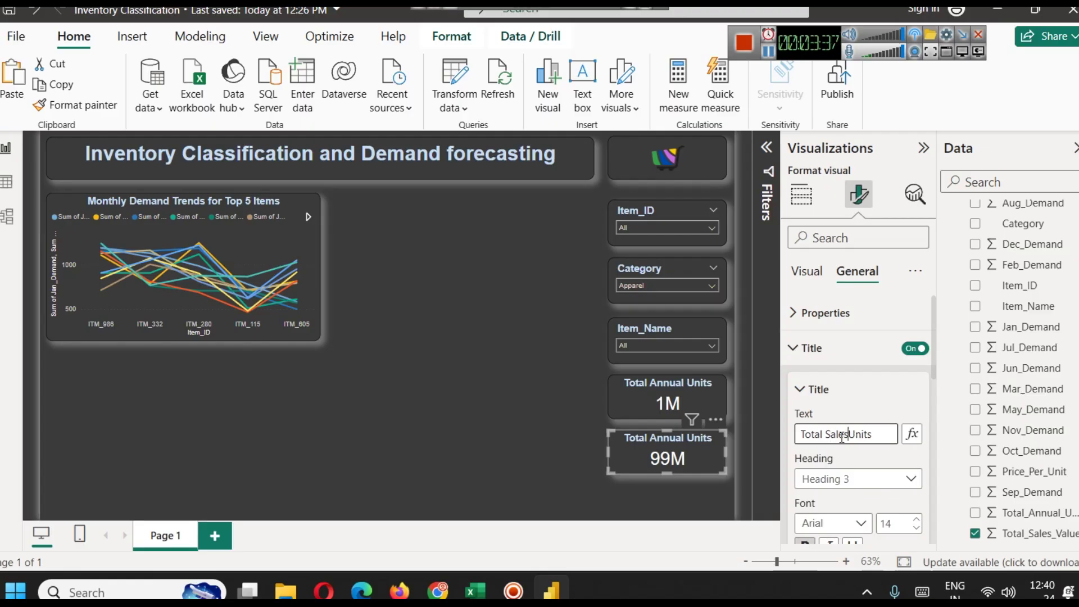
key("BackSpace")
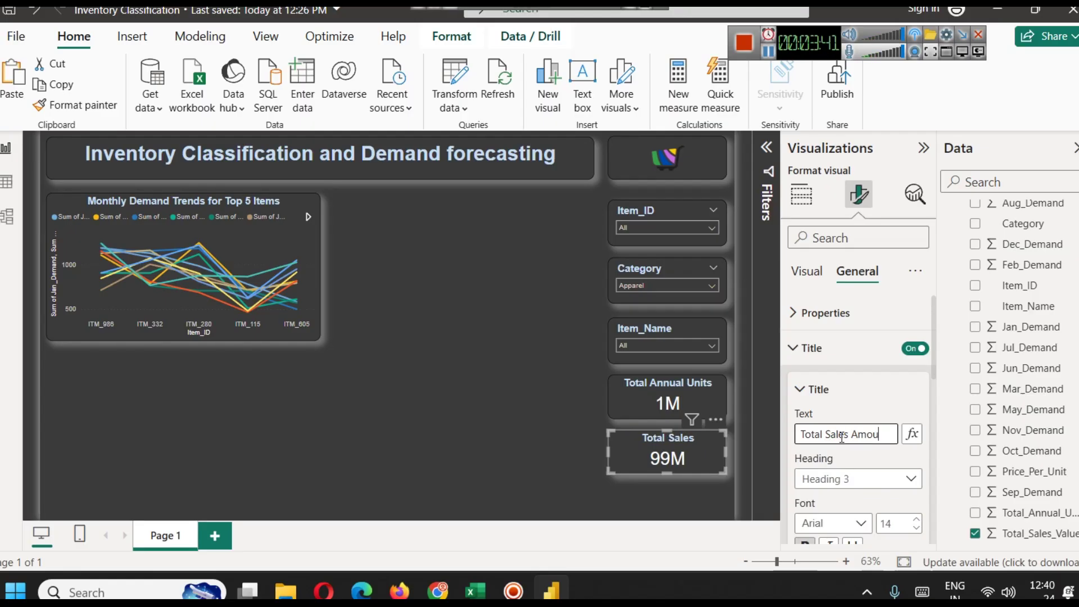
left_click(479, 383)
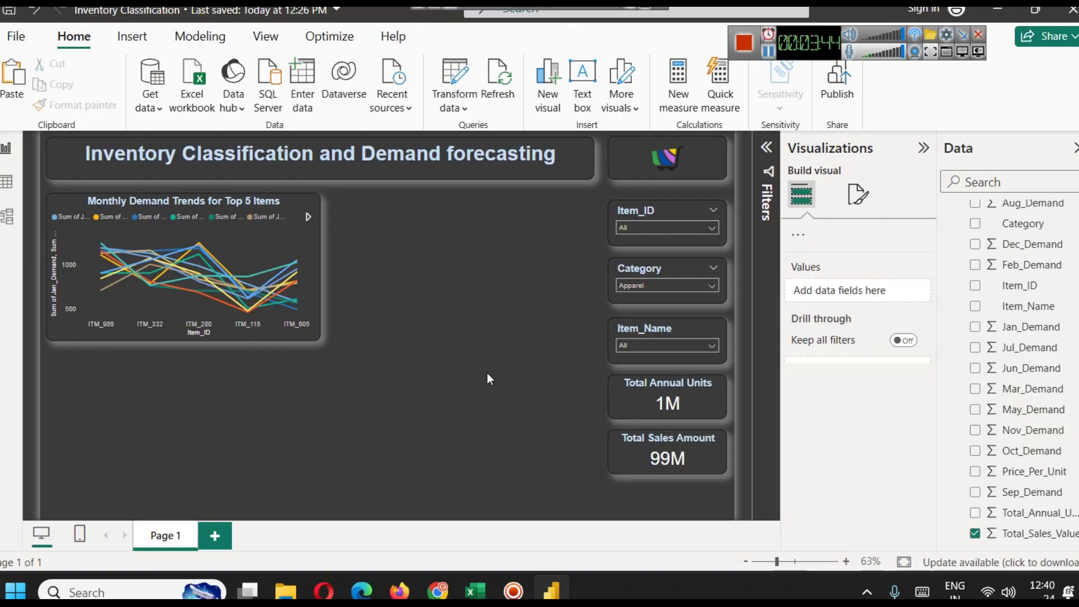
left_click(768, 53)
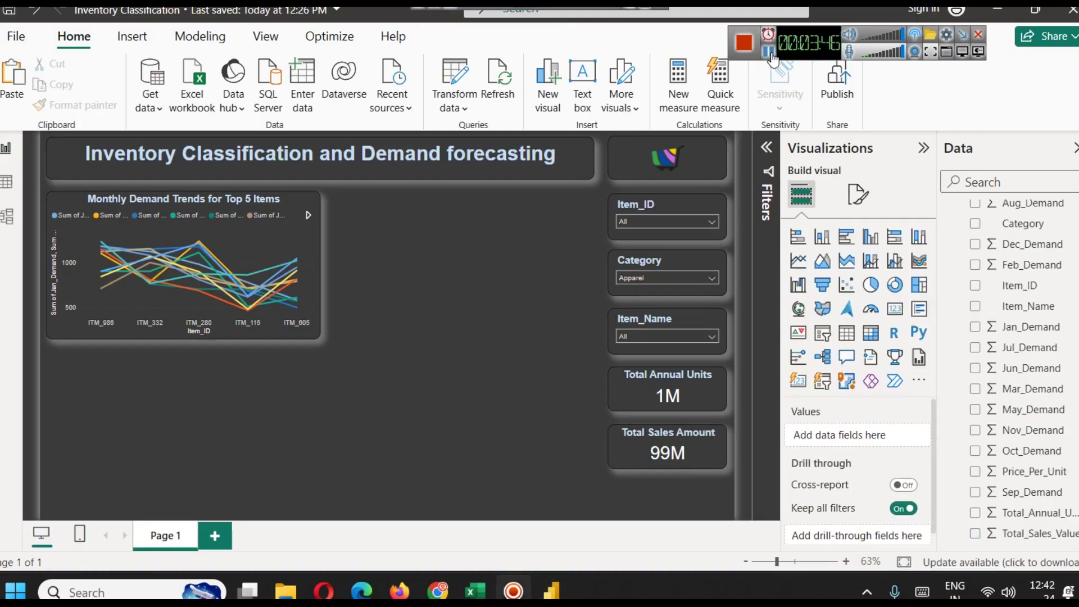
left_click(270, 214)
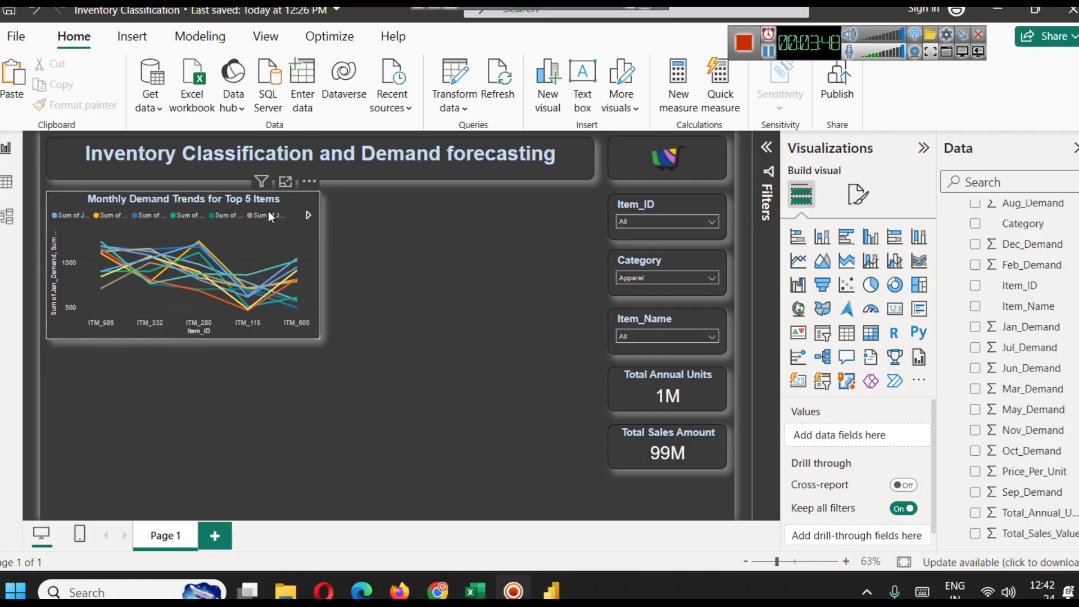
key("ctrl+c")
key("ctrl+v")
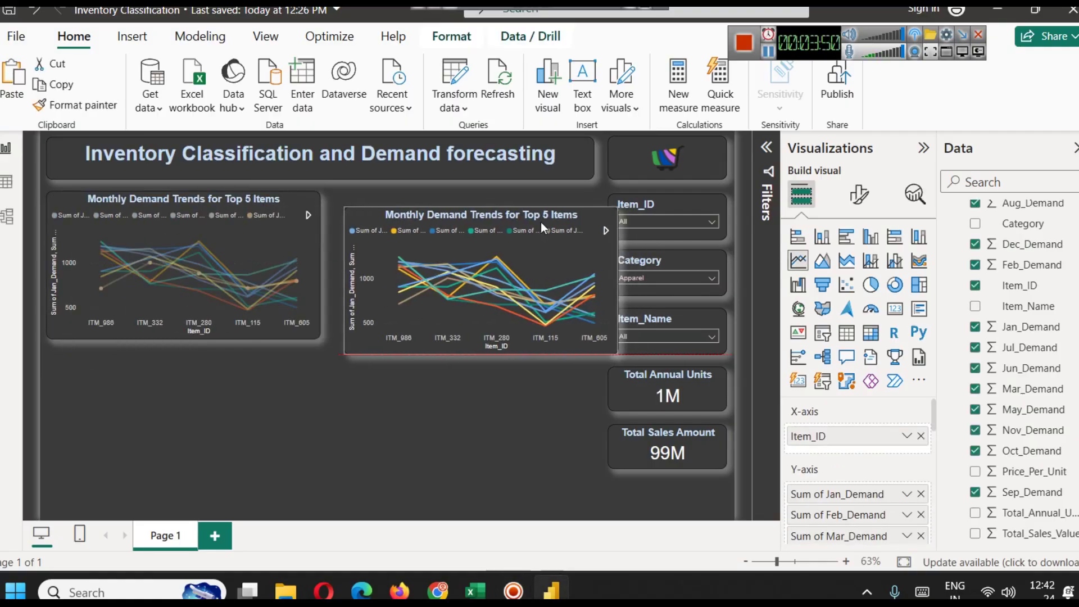
mouse_move(320, 264)
left_mouse_down()
mouse_move(351, 265)
mouse_move(330, 261)
left_mouse_up()
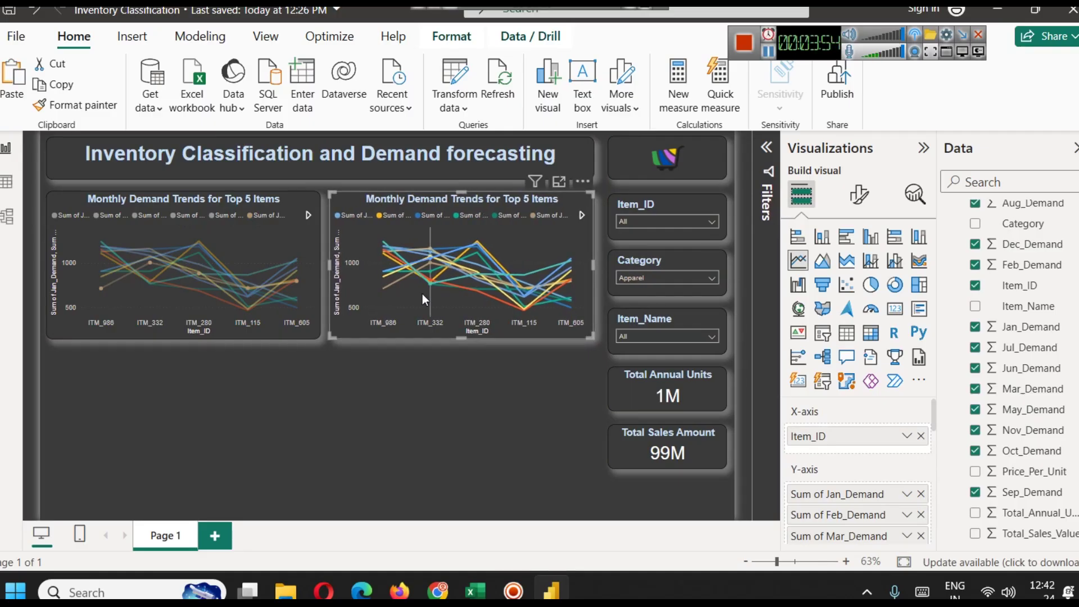
left_click(494, 435)
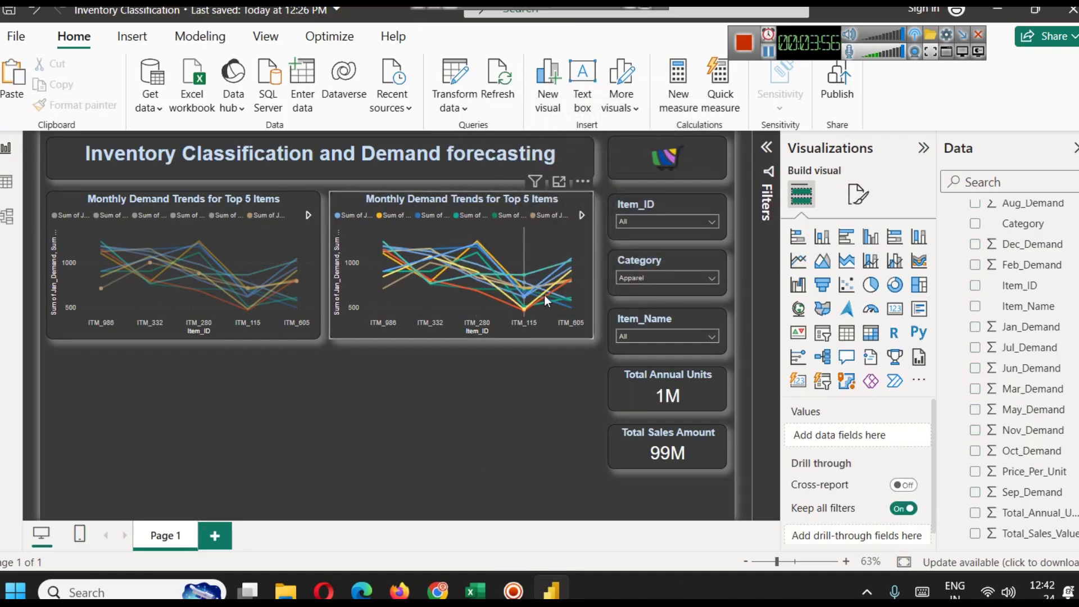
left_click(585, 300)
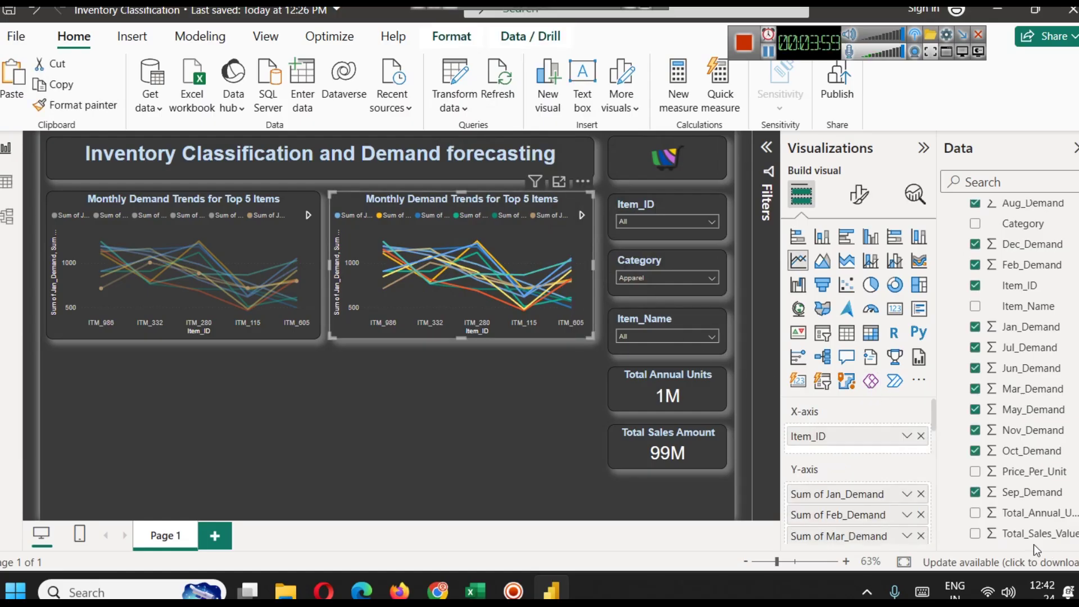
left_click(511, 400)
left_click(498, 317)
key("Delete")
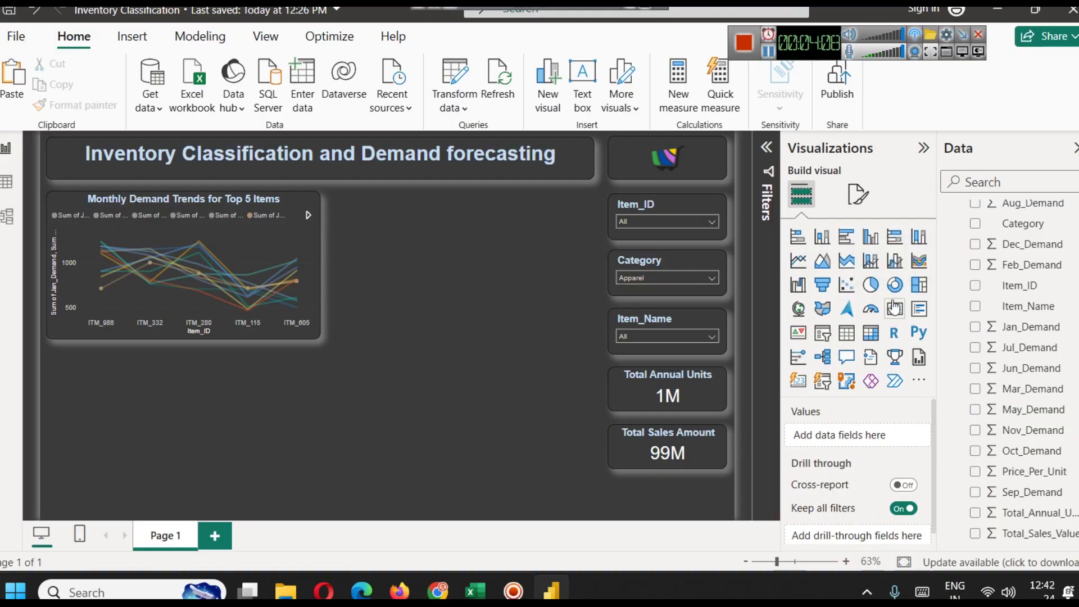
- Insert a donut chart beside the line chart and copy the line chart's formatting onto it with Format painter
left_click(895, 285)
left_click_drag(244, 403, 513, 251)
mouse_move(323, 266)
left_mouse_down()
mouse_move(339, 269)
mouse_move(323, 261)
mouse_move(328, 268)
left_mouse_up()
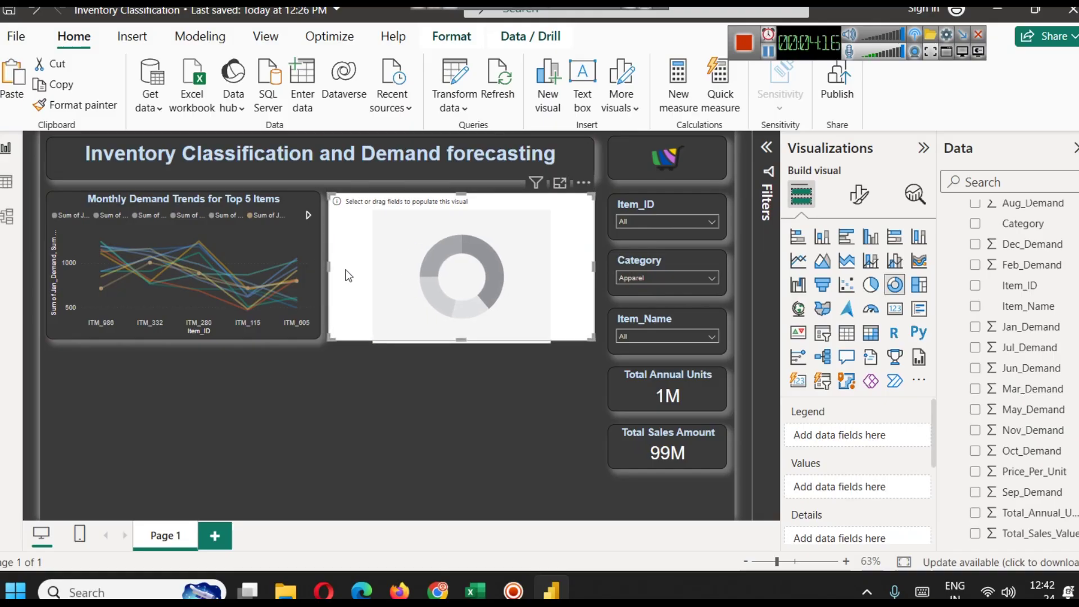
left_click(220, 250)
left_click(73, 105)
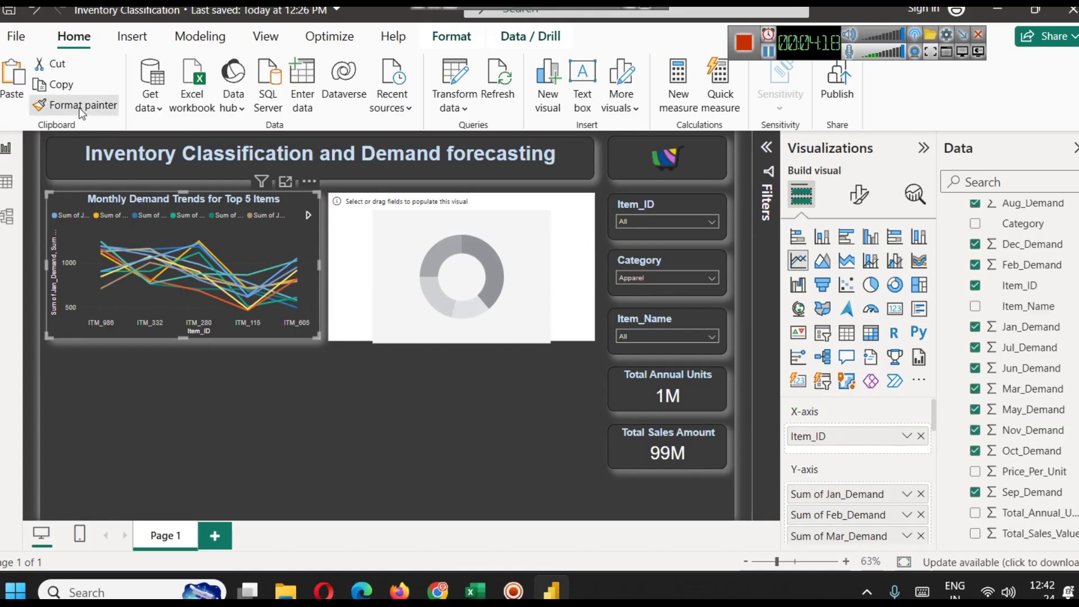
left_click(380, 256)
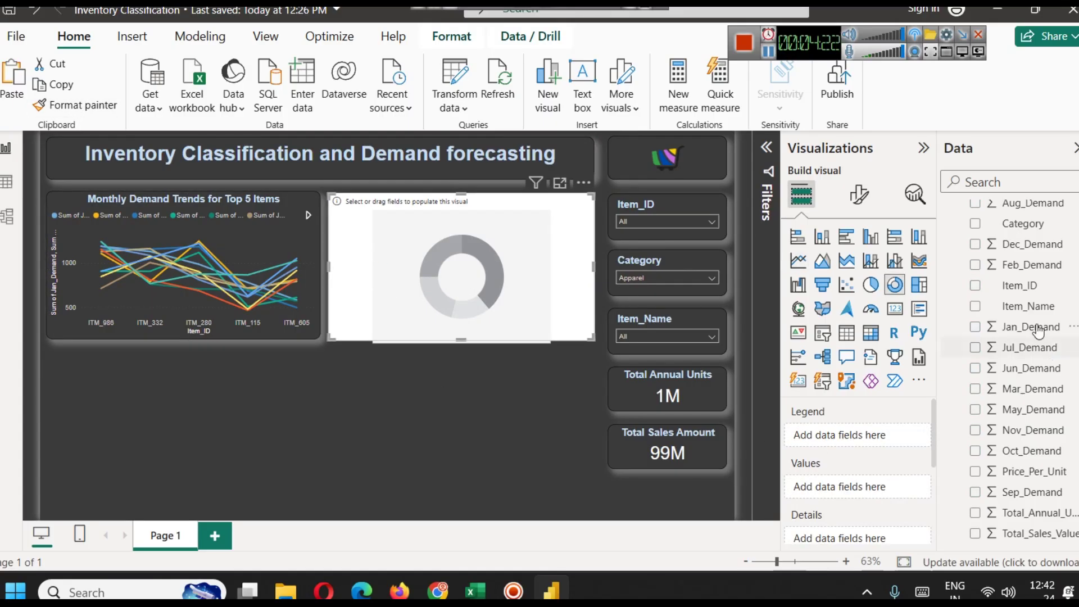
- Set the donut chart's legend to Category and values to Total_Sales_Value, and clear the Apparel filter from the Category slicer
left_click_drag(1024, 228, 862, 443)
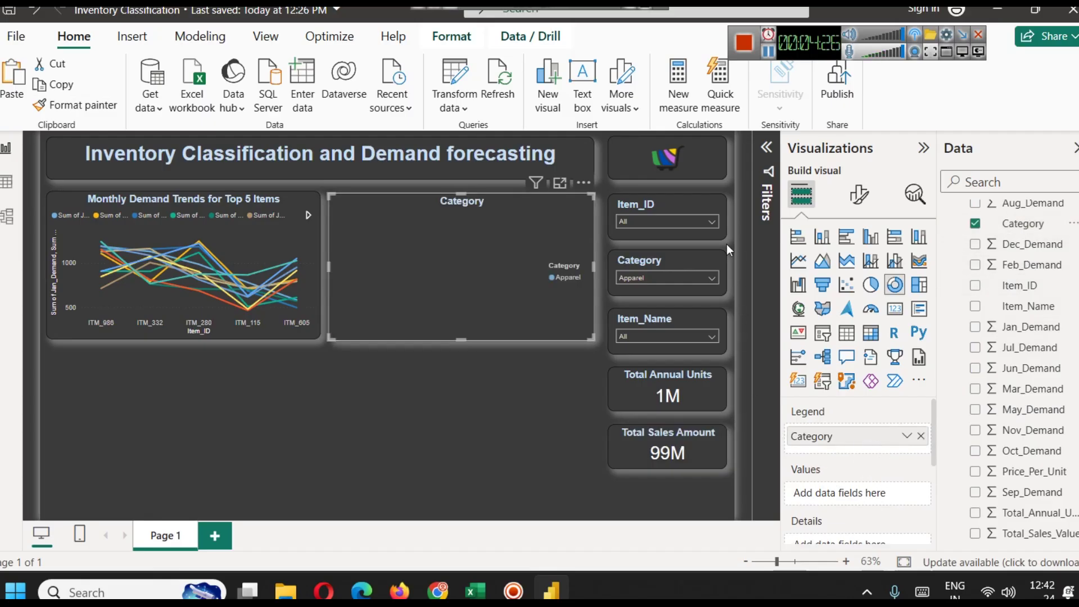
left_click(700, 263)
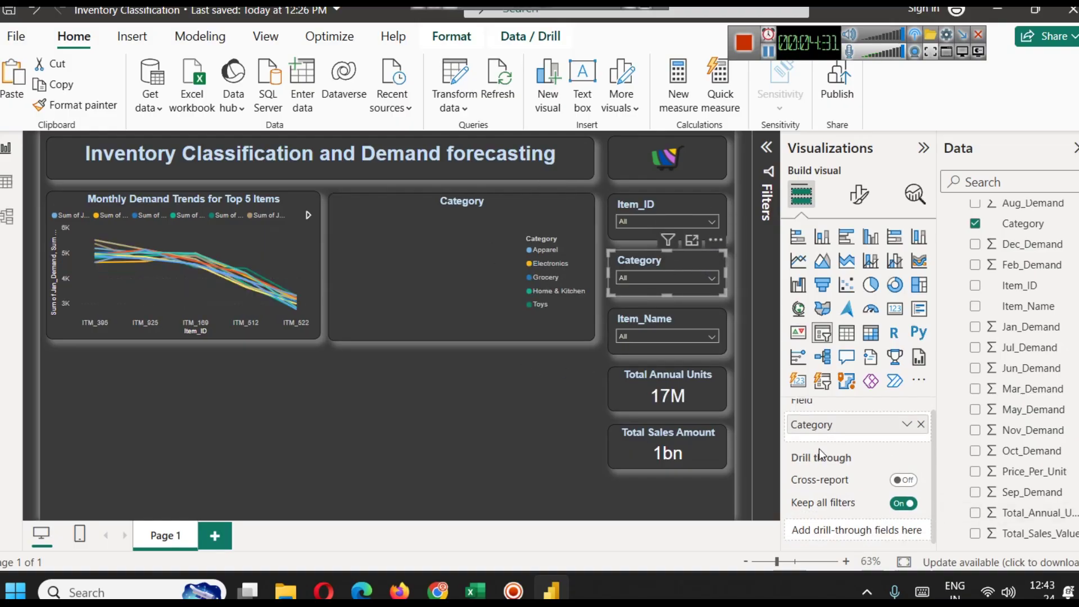
left_click(488, 298)
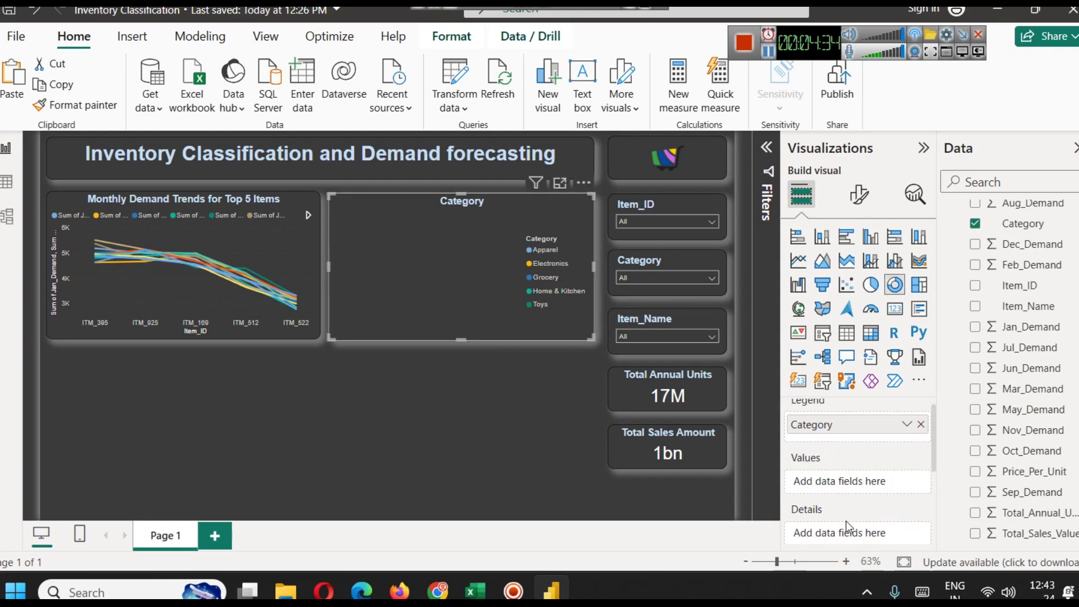
left_click_drag(1033, 534, 893, 483)
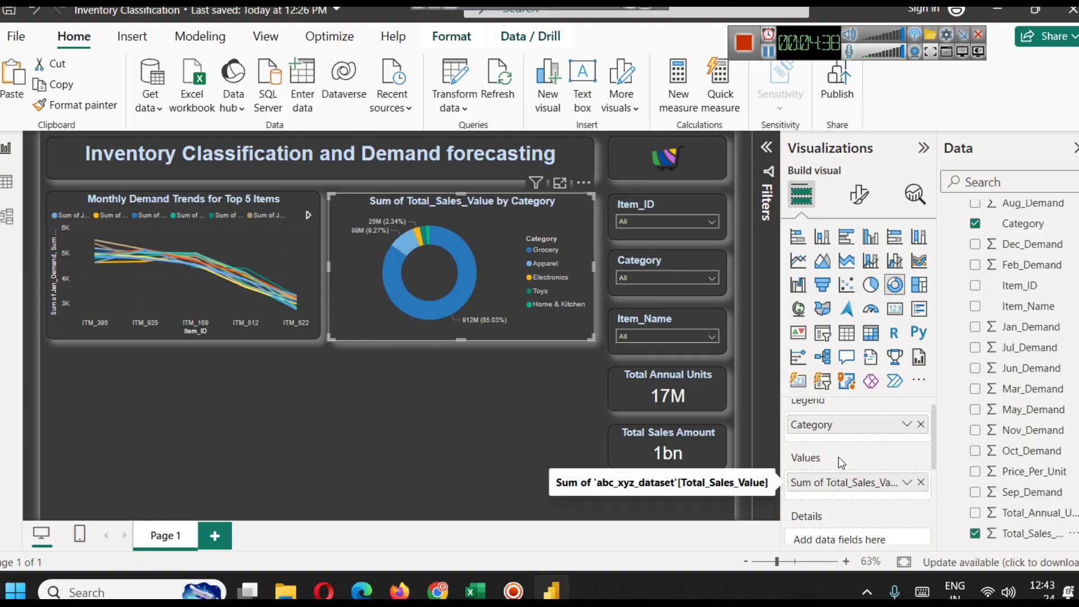
mouse_move(457, 246)
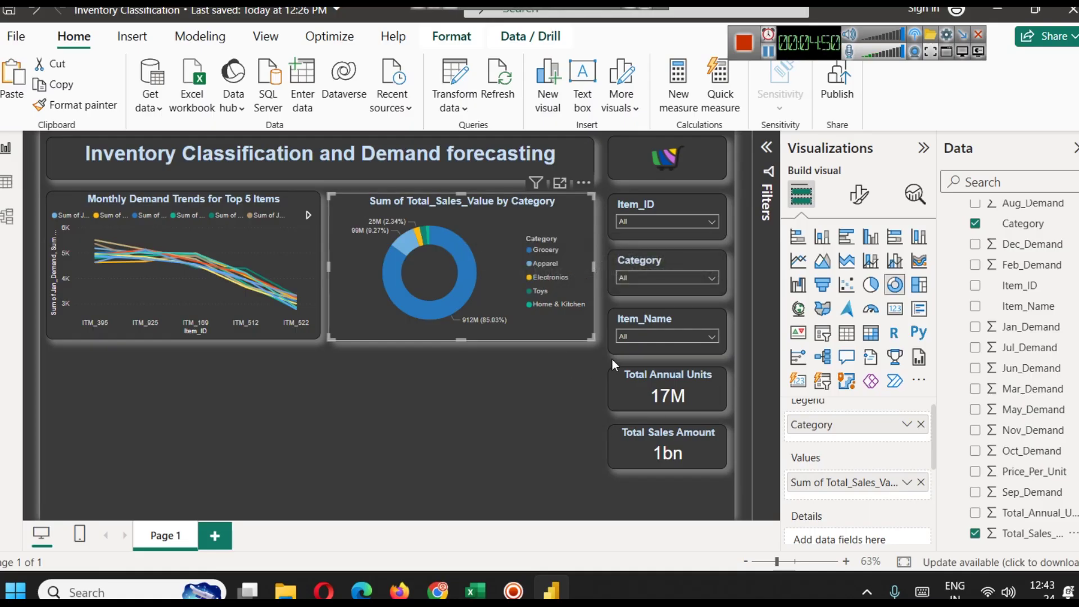
- Check the donut chart with Apparel, Electronics, Home & Kitchen and Toys filtered in the Category slicer, then Grocery alone, and clear the filter
left_click(662, 276)
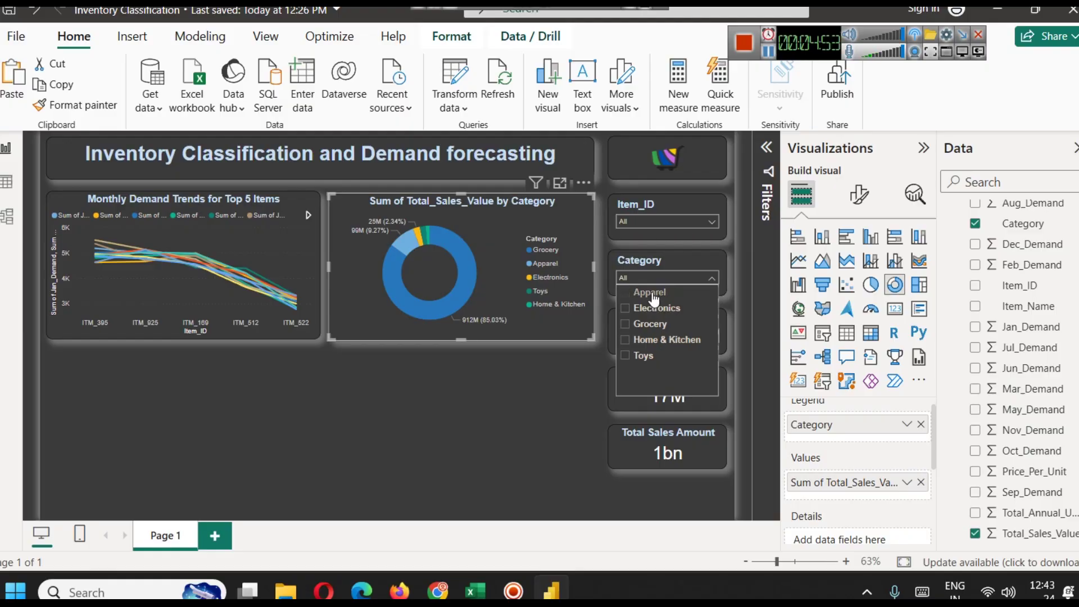
left_click(651, 293)
left_click(651, 309)
left_click(647, 341)
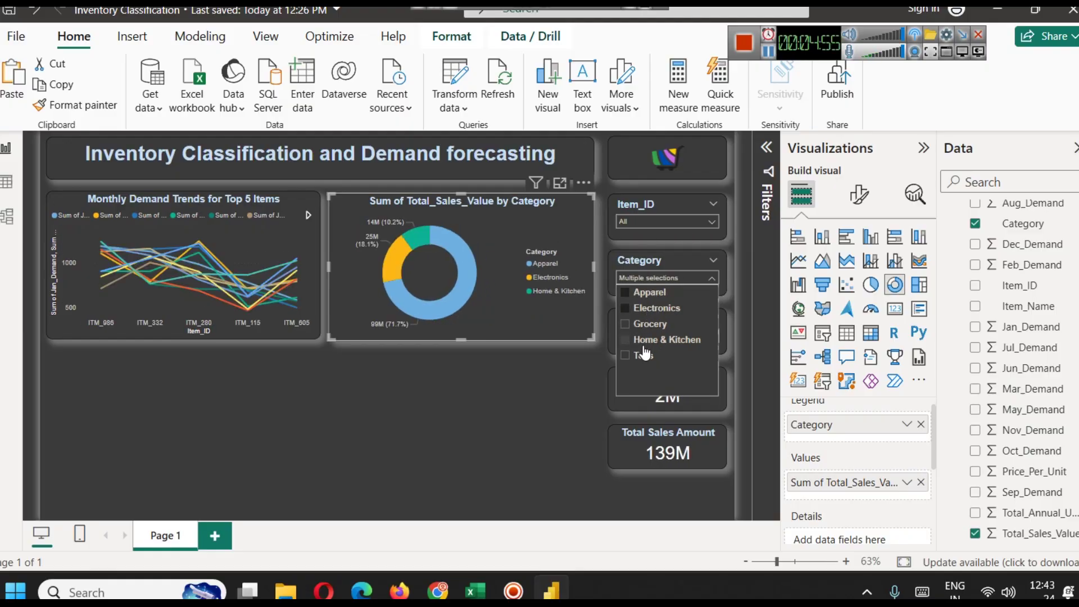
left_click(644, 354)
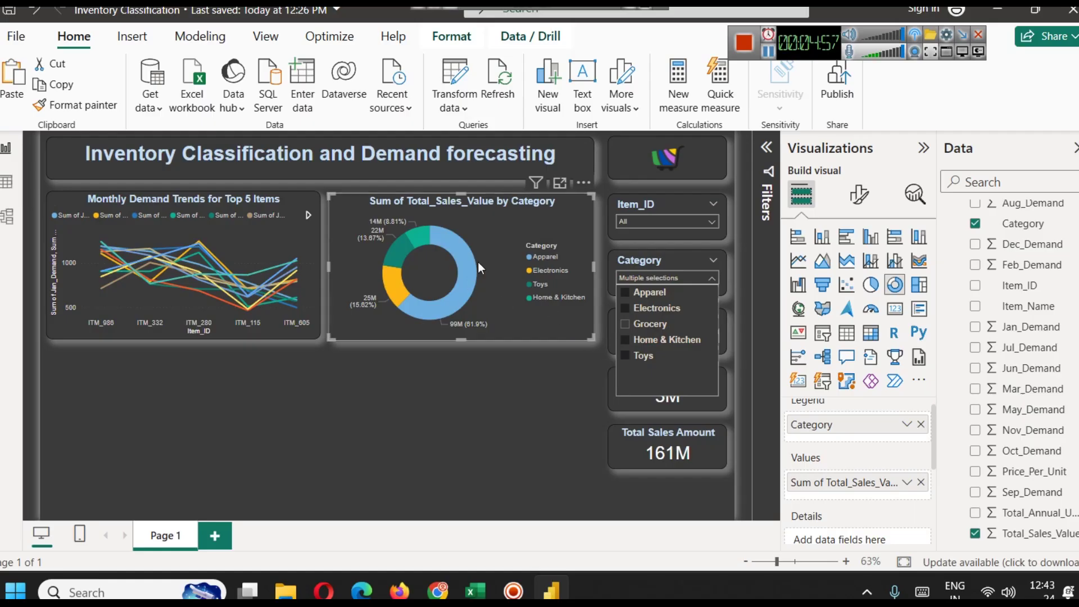
left_click(664, 326)
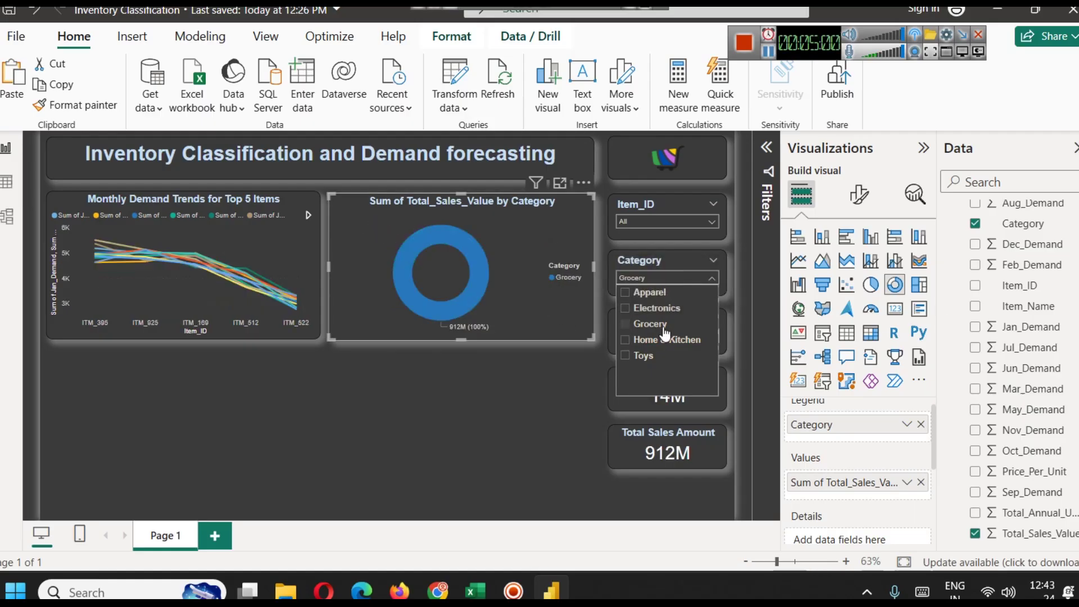
left_click(699, 261)
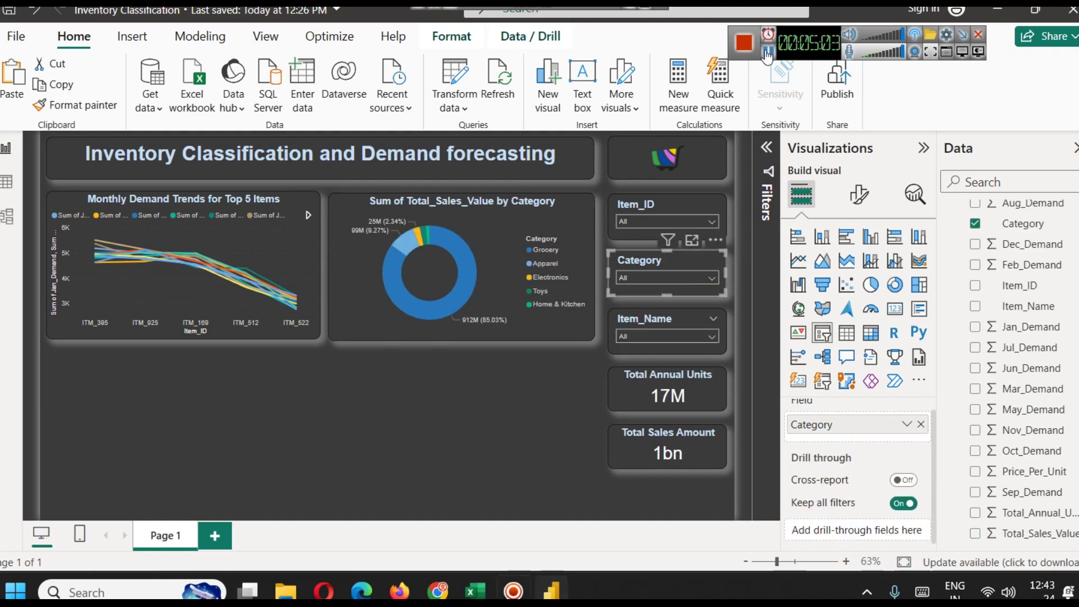
- Convert the Category slicer into a stacked column chart and deselect it
left_click(1028, 474)
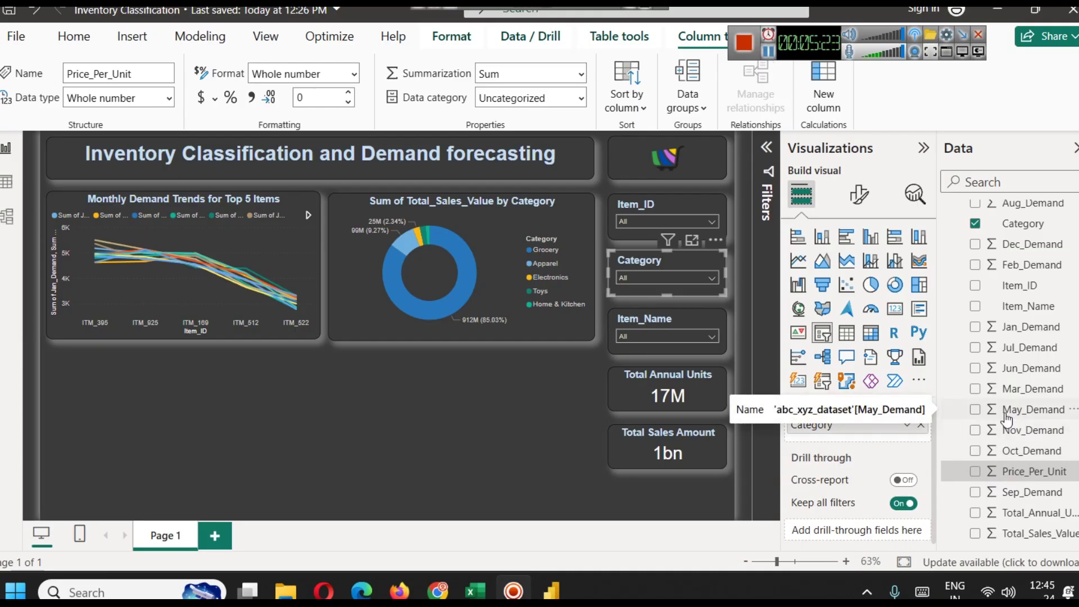
left_click(832, 242)
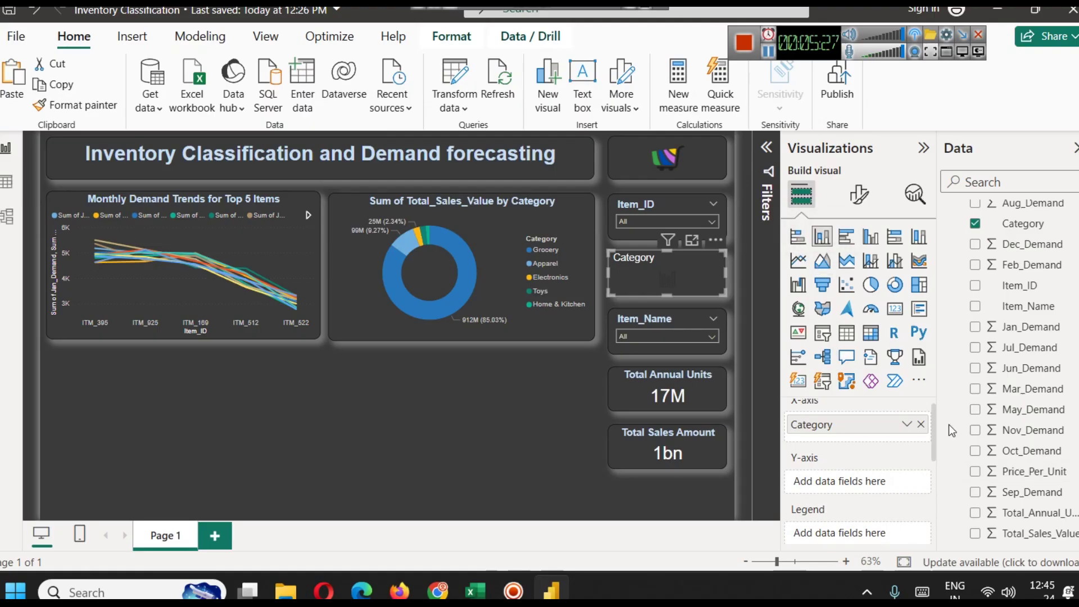
left_click(433, 414)
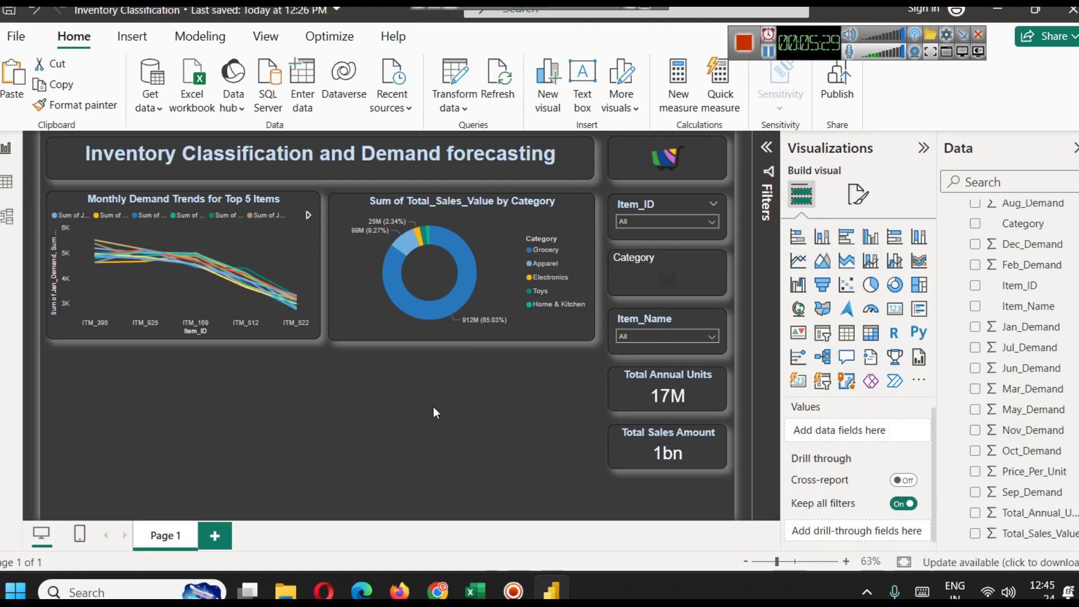
- Insert a stacked column chart and align it just below the line chart
left_click(822, 236)
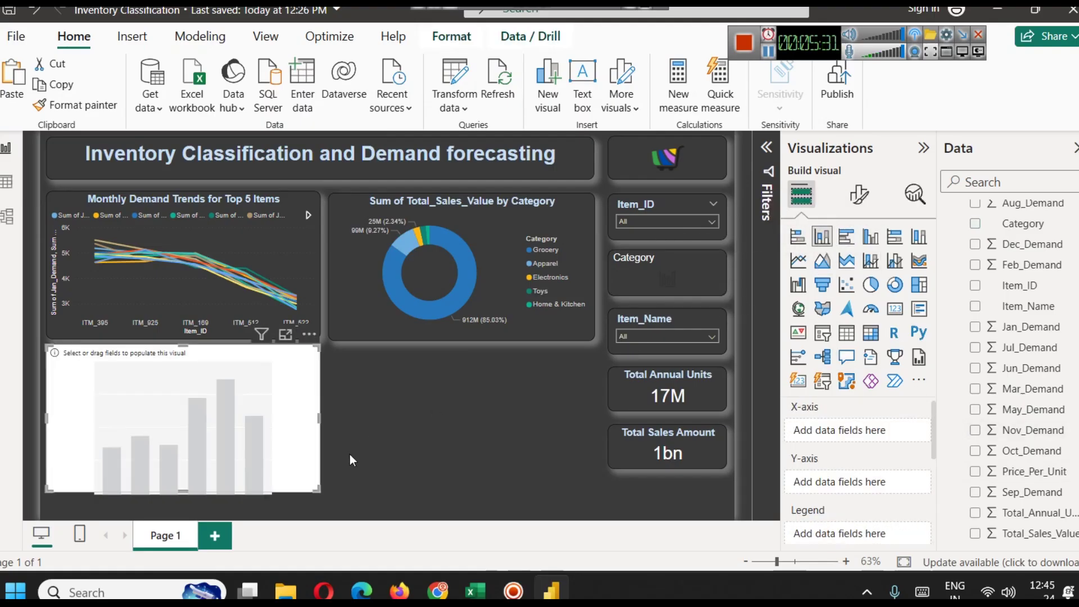
left_click_drag(186, 406, 187, 414)
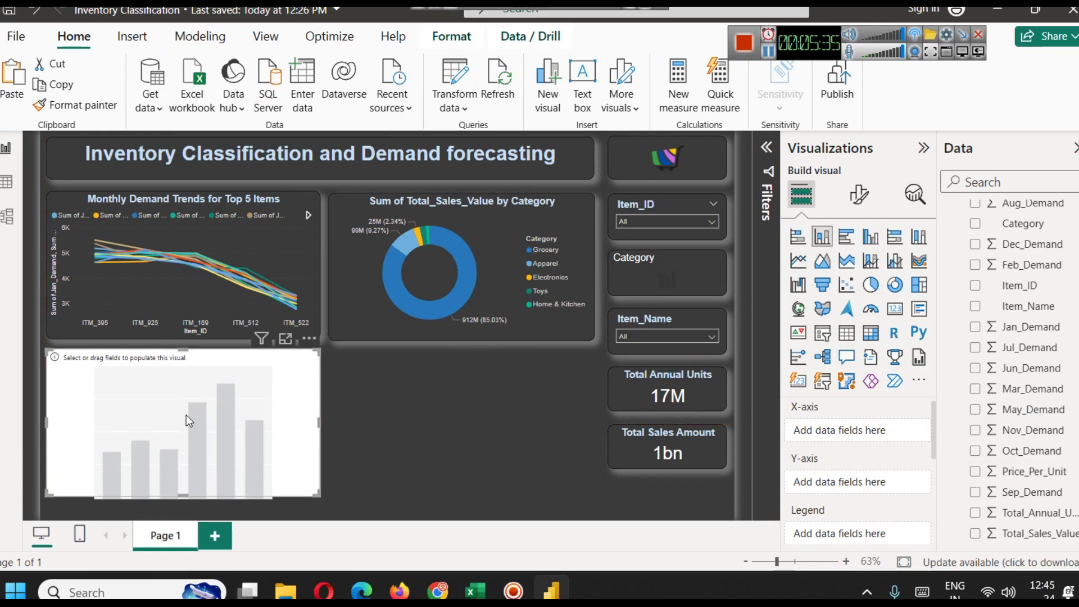
left_click_drag(1031, 475, 847, 430)
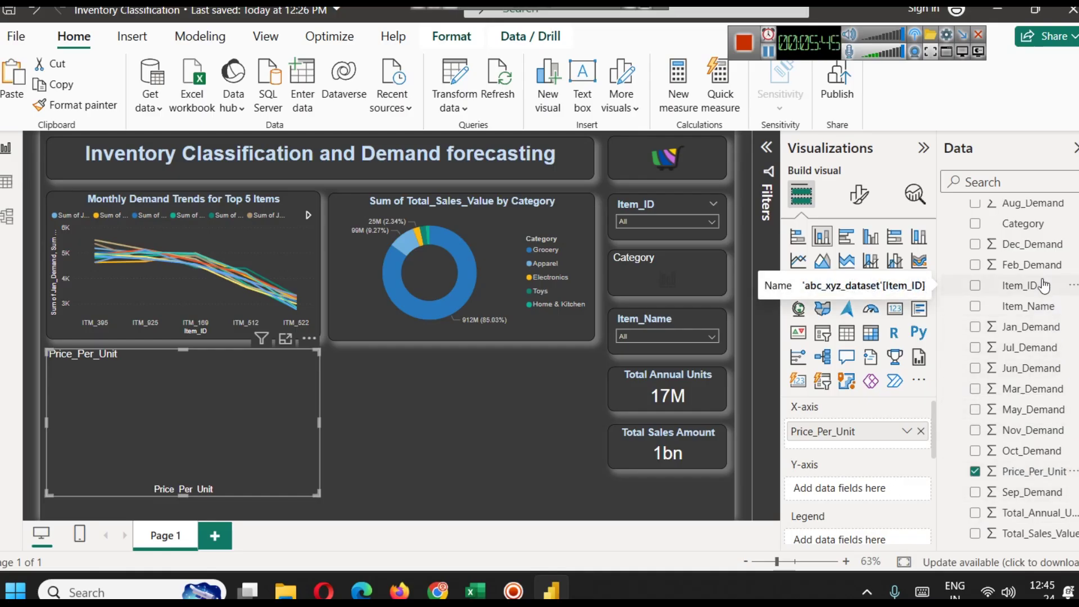
mouse_move(1043, 286)
left_mouse_down()
mouse_move(1034, 397)
mouse_move(843, 490)
mouse_move(860, 490)
left_mouse_up()
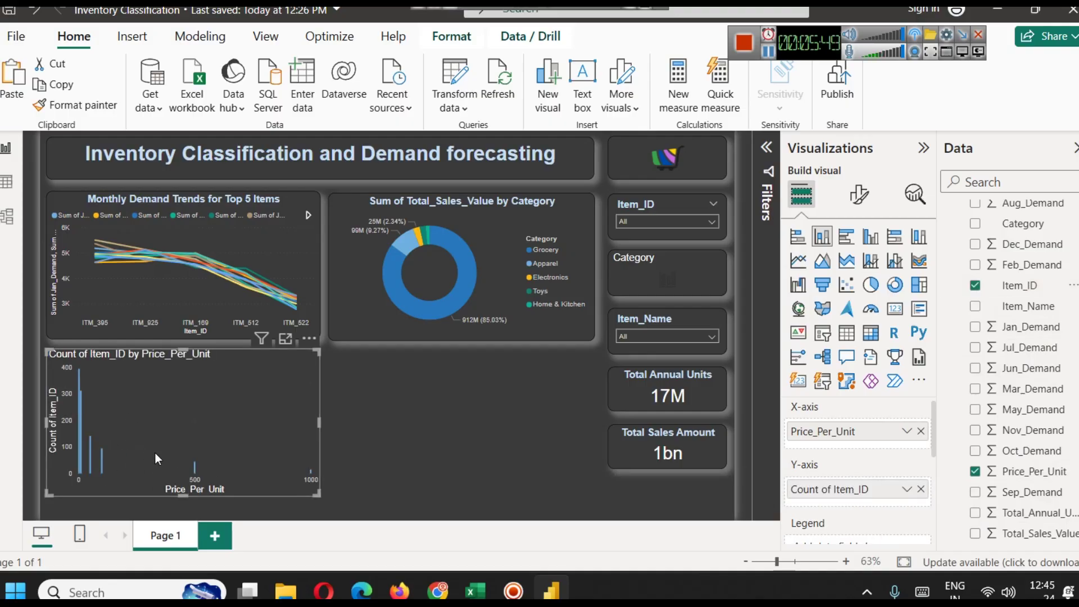
left_click(921, 489)
left_click(921, 431)
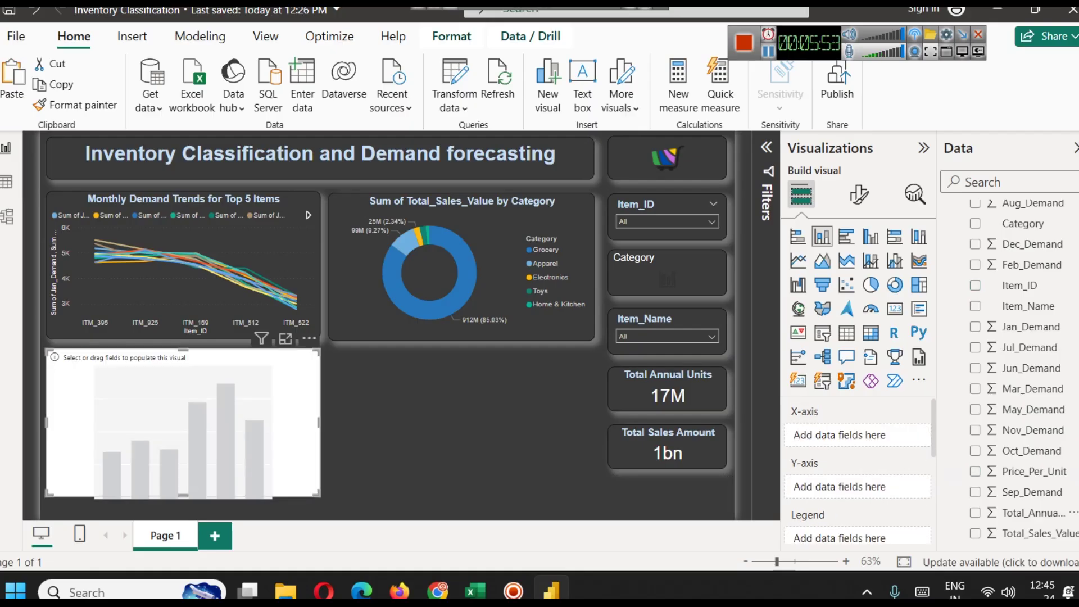
- Create a bin group from the Price_Per_Unit field, using Number of bins as the bin type and a bin count of 5
right_click(1068, 472)
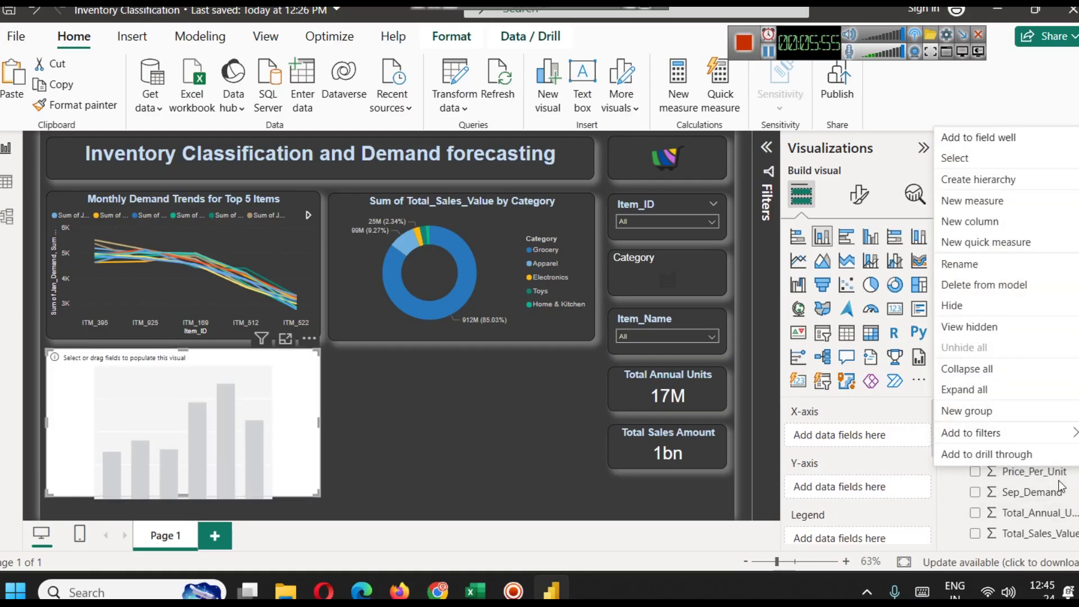
left_click(998, 412)
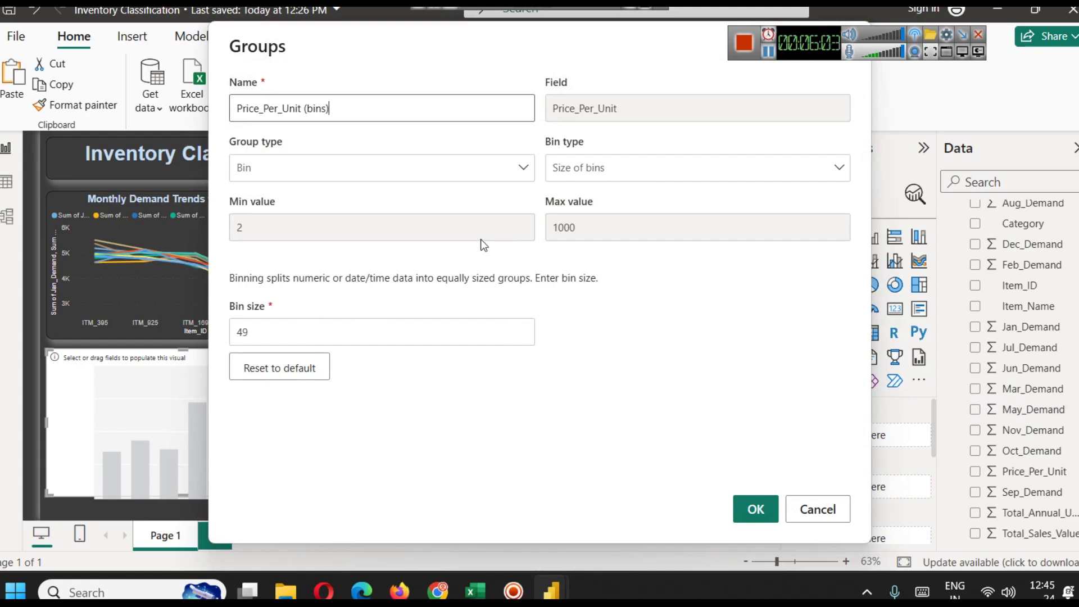
left_click(608, 170)
left_click(606, 220)
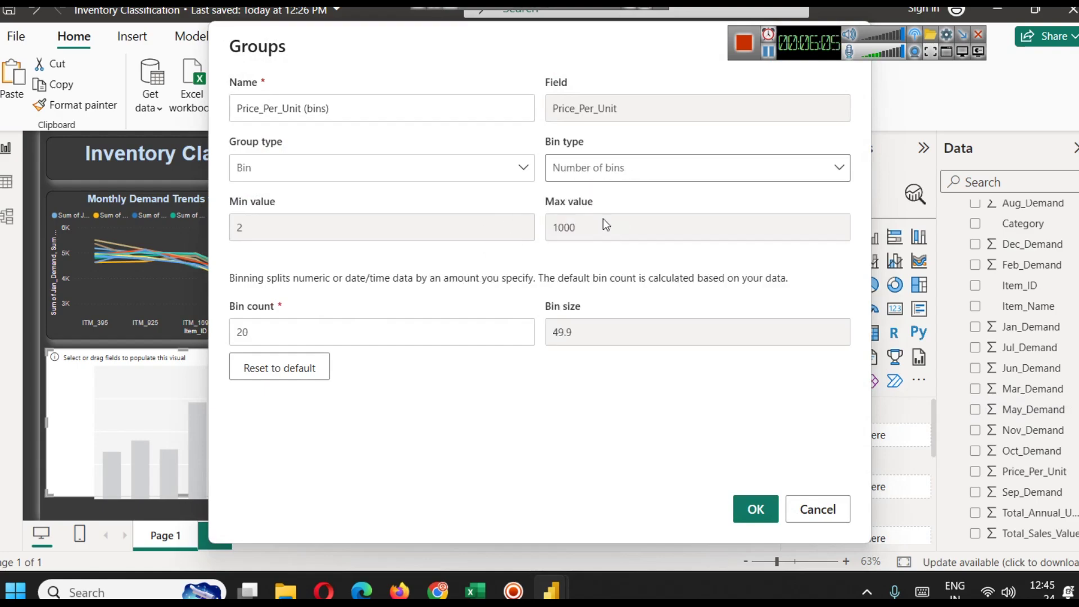
left_click(273, 335)
double_click(273, 336)
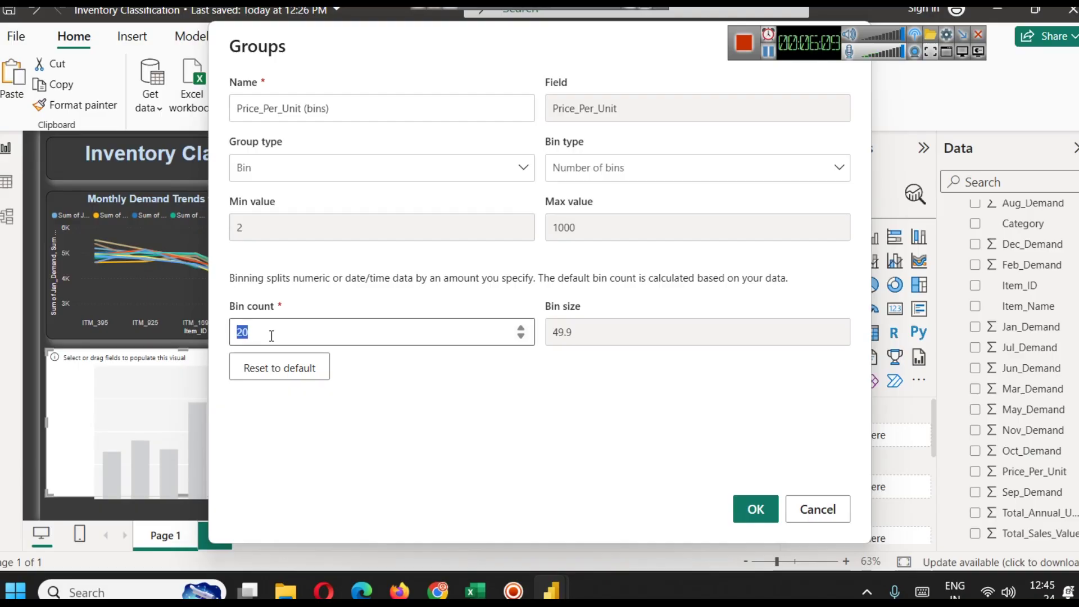
type("5")
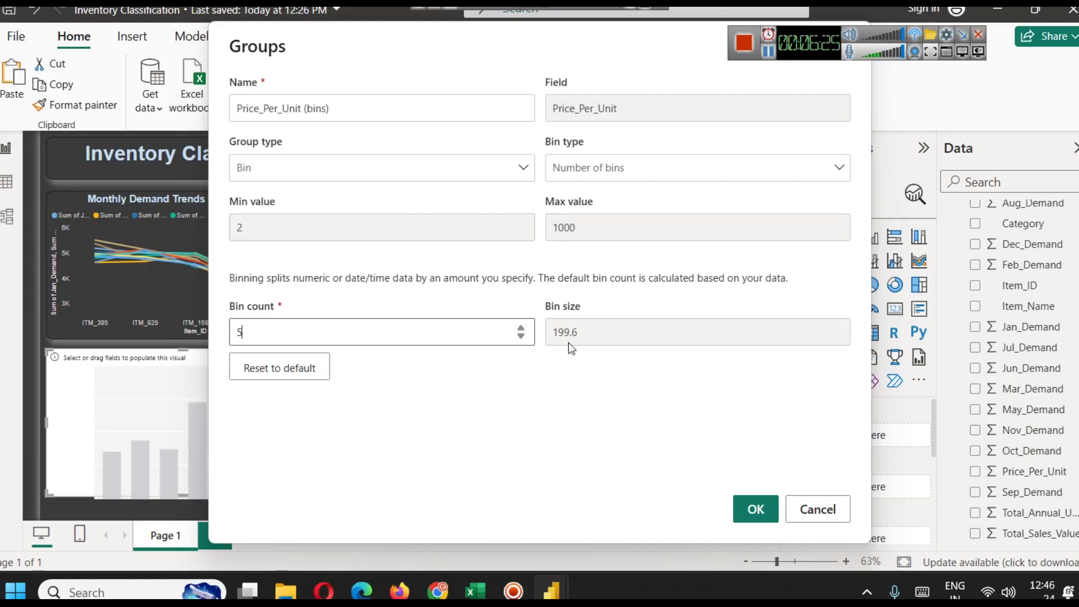
left_click(764, 513)
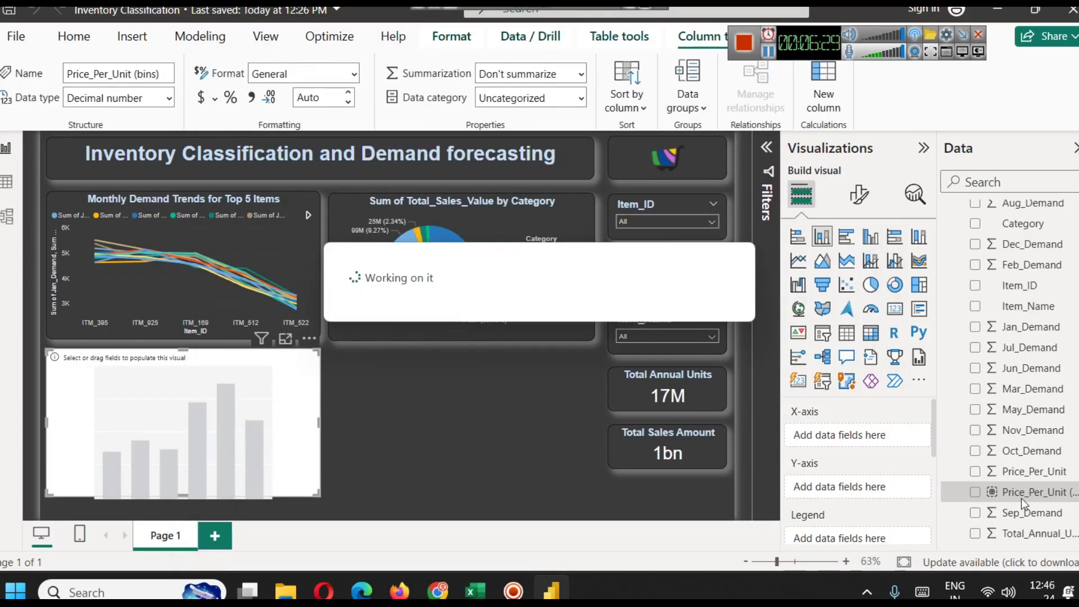
- Set the column chart's X-axis to Price_Per_Unit (bins) and its Y-axis to the count of Item_ID
left_click_drag(1044, 497, 868, 438)
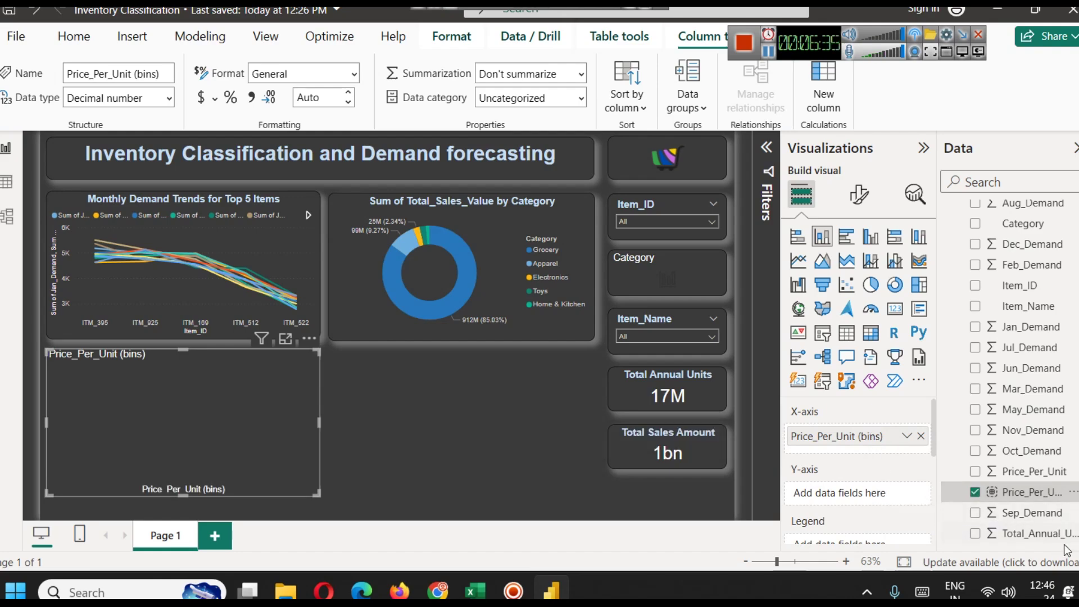
left_click_drag(1020, 285, 851, 492)
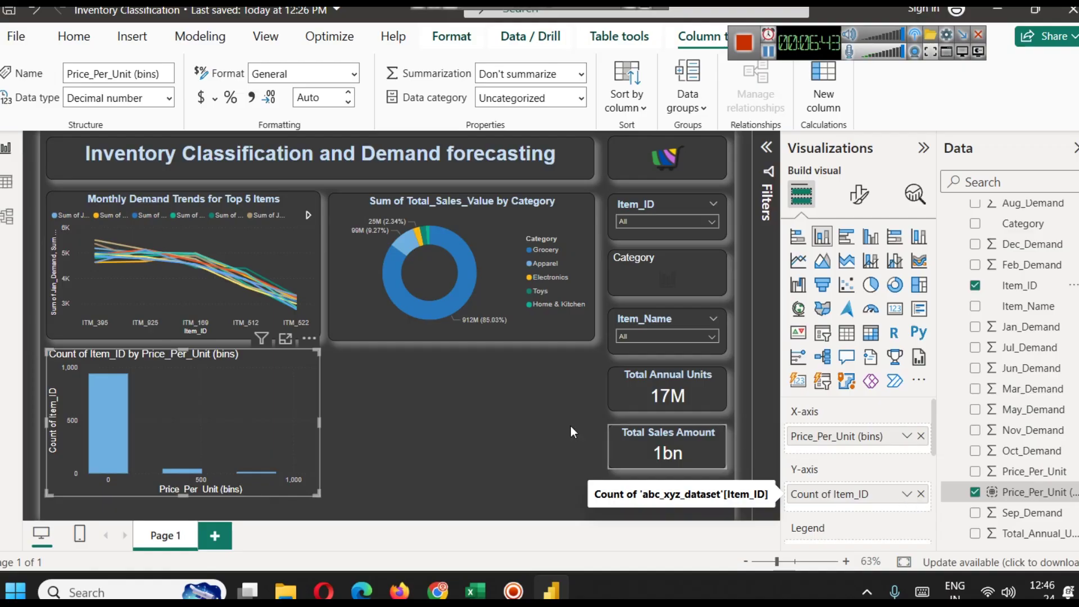
mouse_move(105, 421)
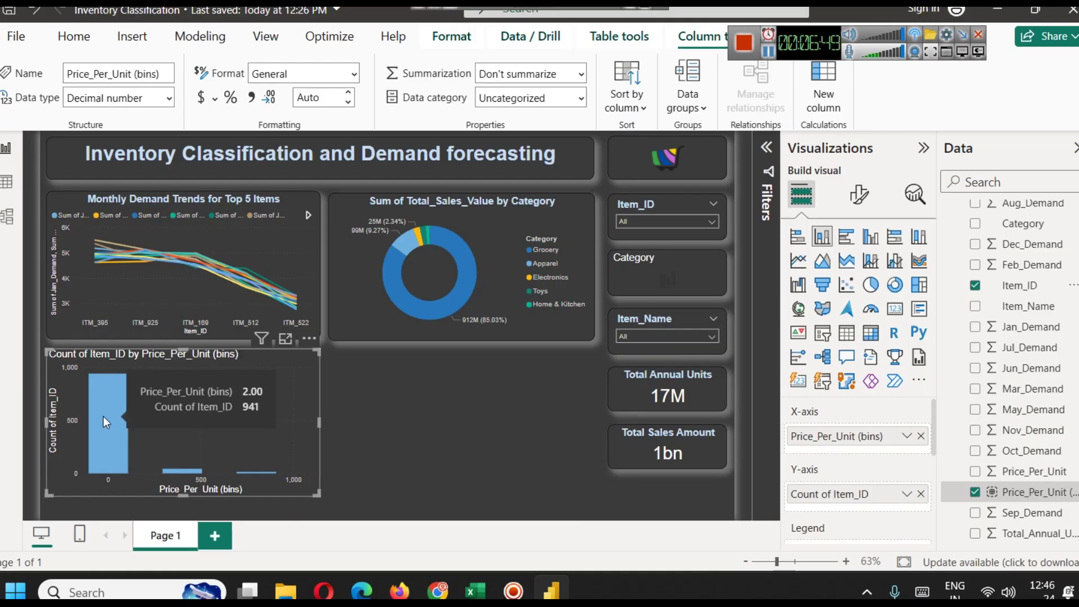
- Rename the column chart's Y-axis field for this visual to Count of Items
left_click(906, 496)
left_click(956, 387)
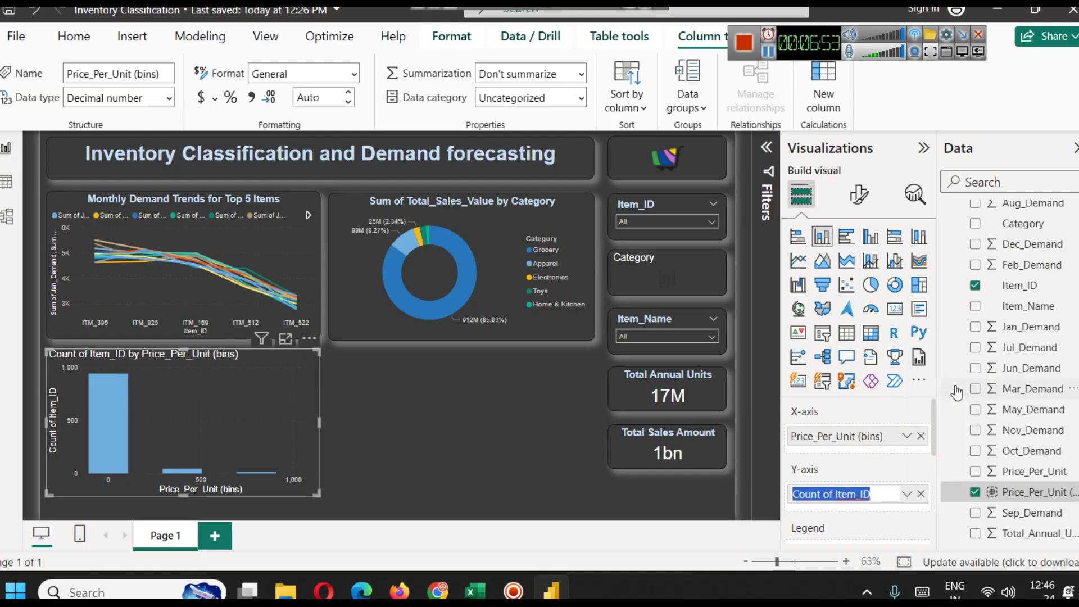
key("End")
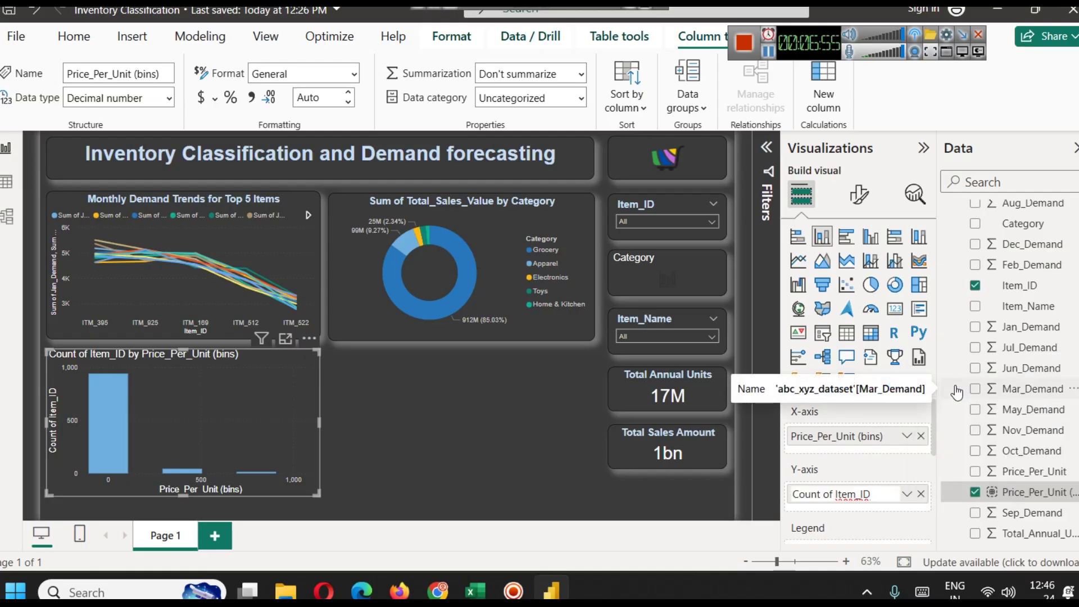
key("BackSpace")
key("BackSpace")
key("BackSpace")
type("ms")
key("Return")
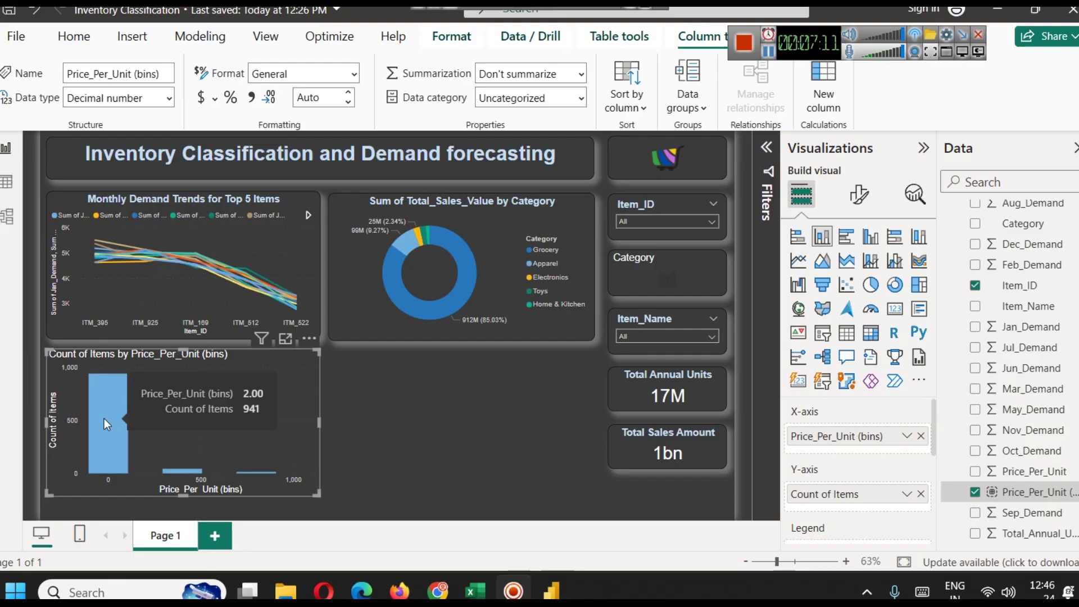
- Apply the line chart's formatting to the Price_Per_Unit (bins) column chart and deselect it
mouse_move(173, 471)
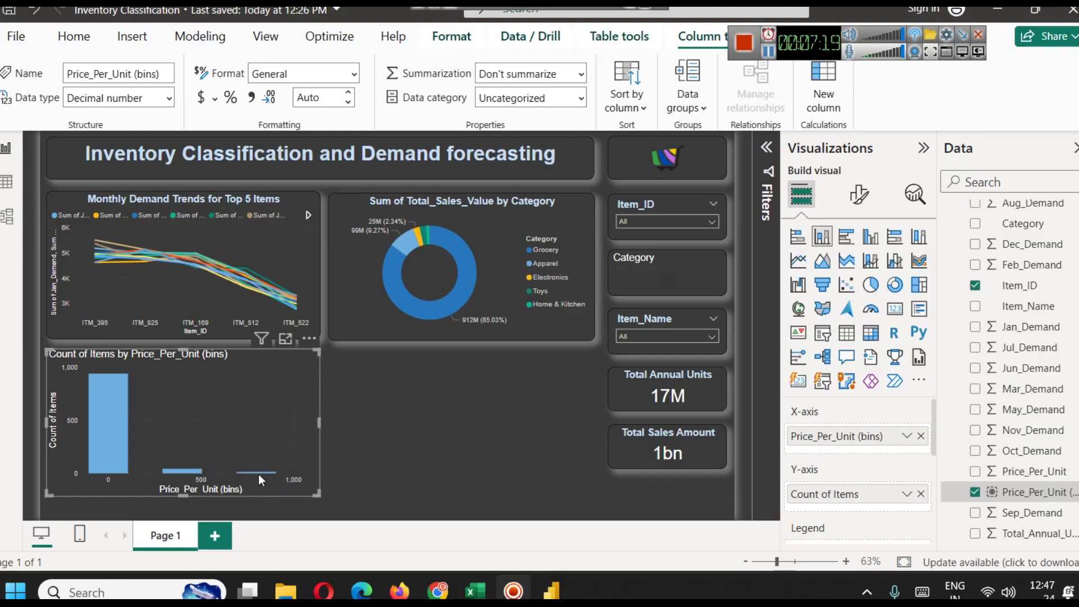
mouse_move(255, 473)
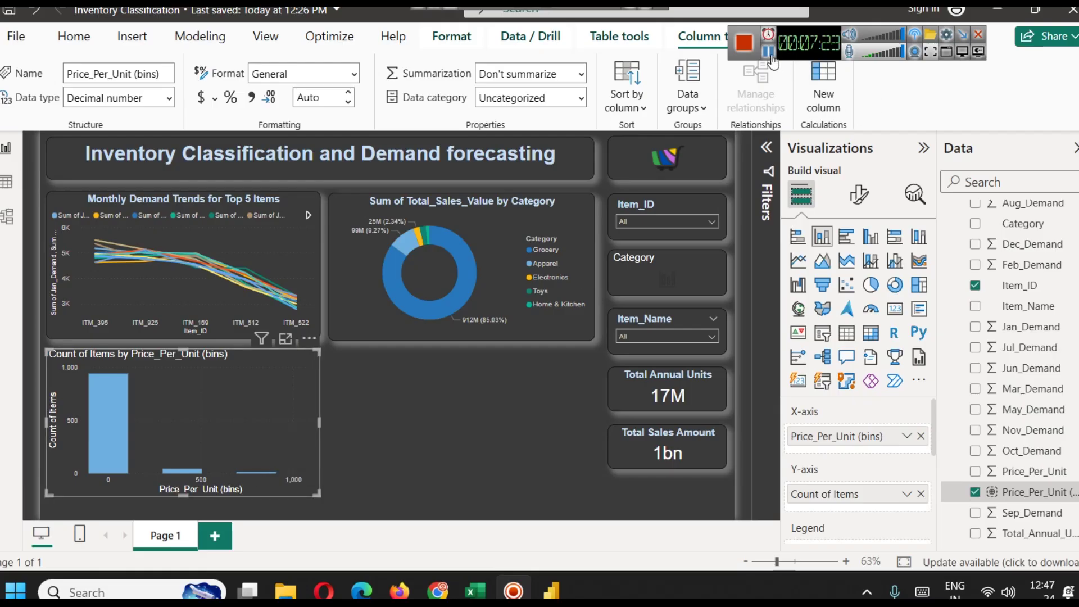
left_click(271, 247)
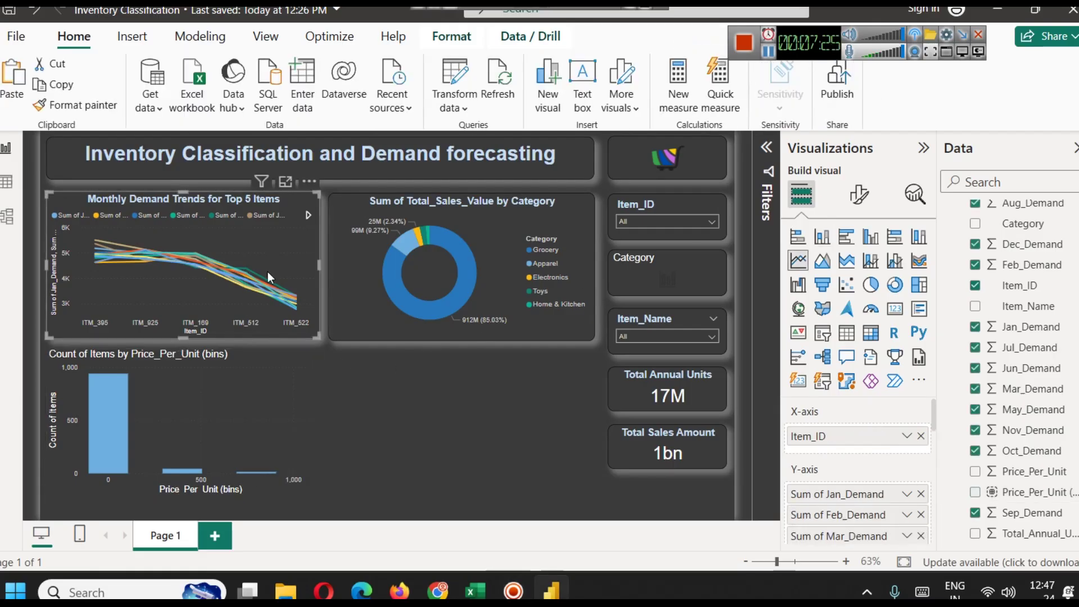
left_click(241, 409)
left_click(394, 405)
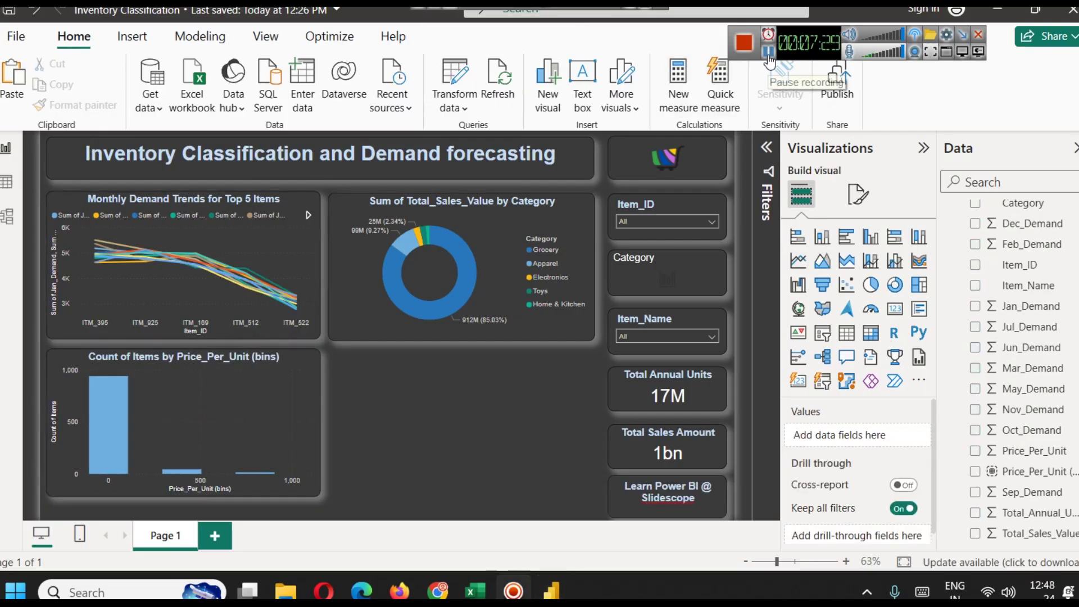
- Convert the column chart to a line and stacked column chart with Total_Sales_Value on the line y-axis
left_click(305, 369)
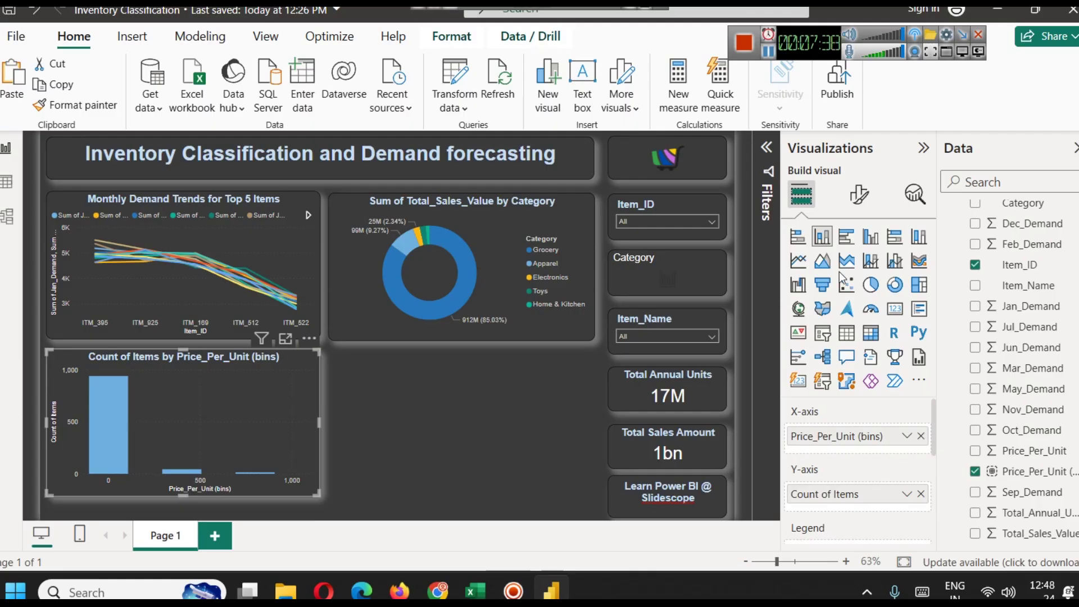
left_click(871, 263)
scroll(851, 478, "down", 3)
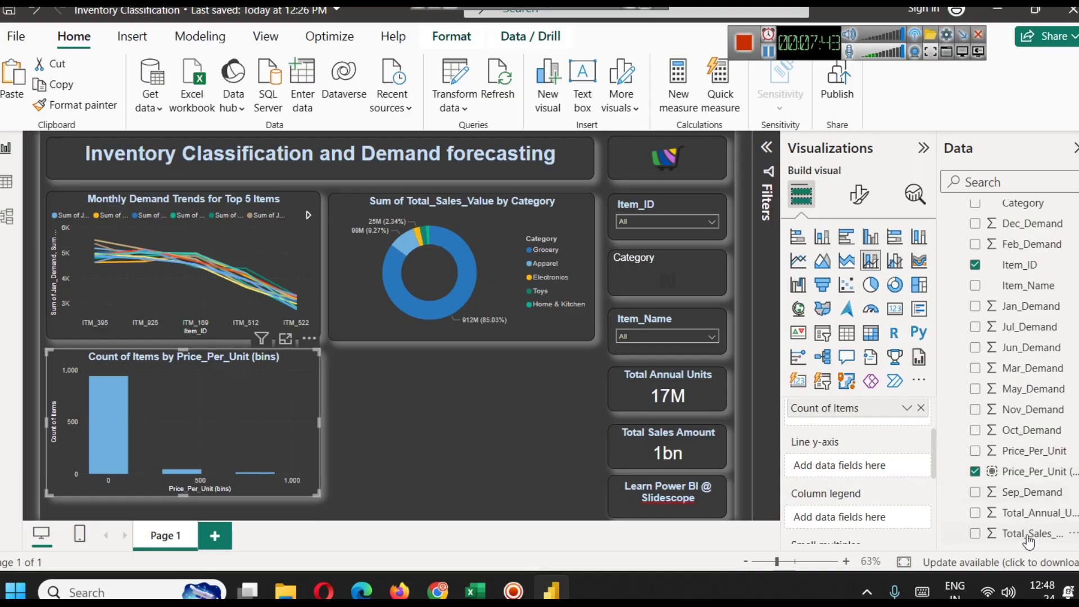
left_click_drag(1029, 533, 878, 473)
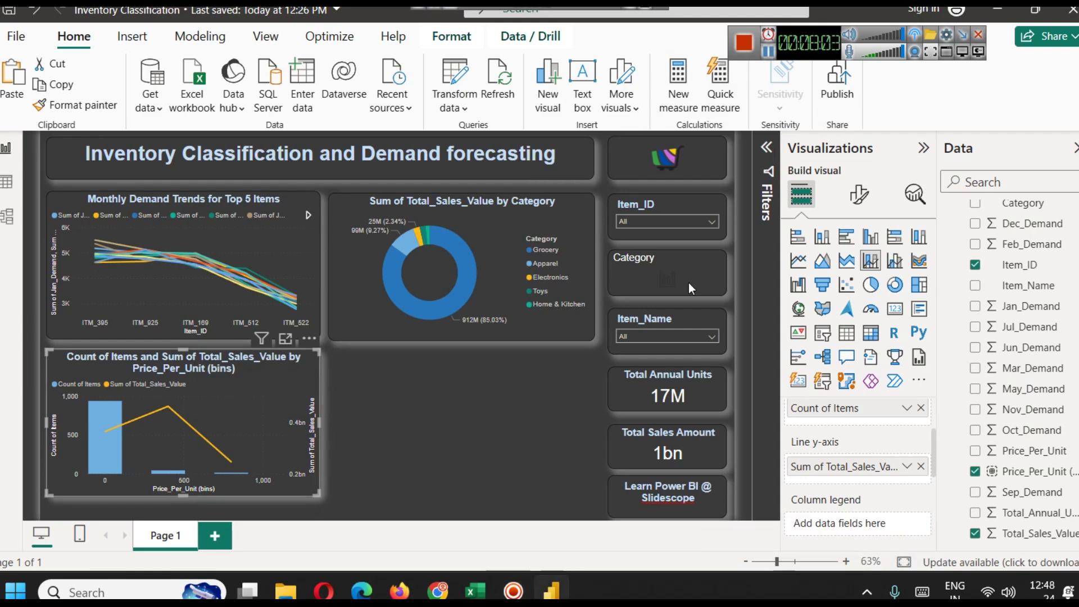
- Replace the combo chart's title text with "Distribution of Price Per Unit"
left_click(859, 194)
left_click(857, 271)
left_click(815, 349)
left_click(832, 434)
key("ctrl+a")
key("BackSpace")
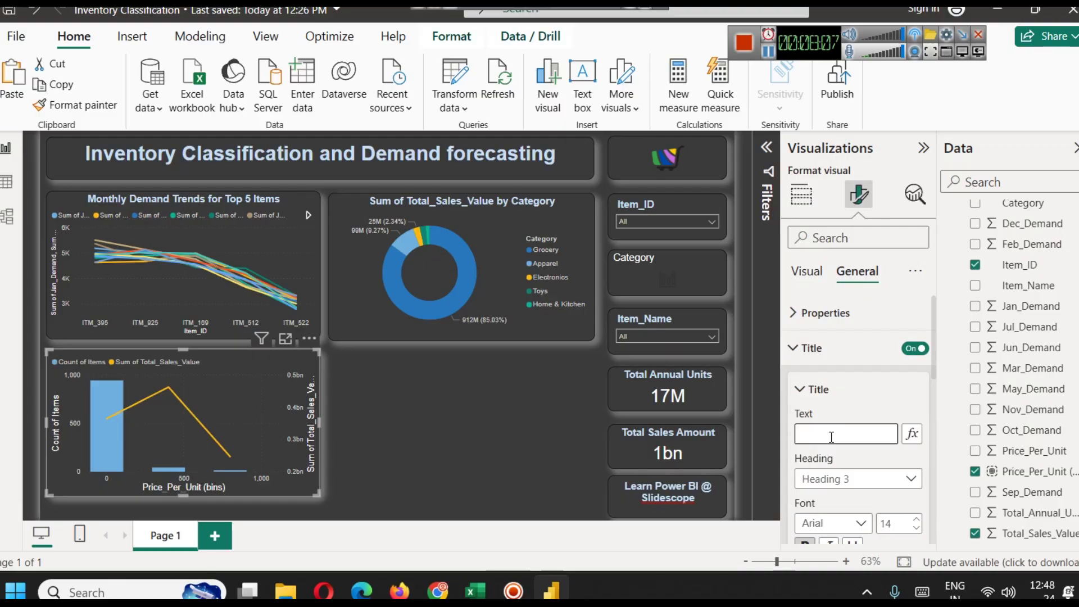
type("Distribution of Price Per Unit")
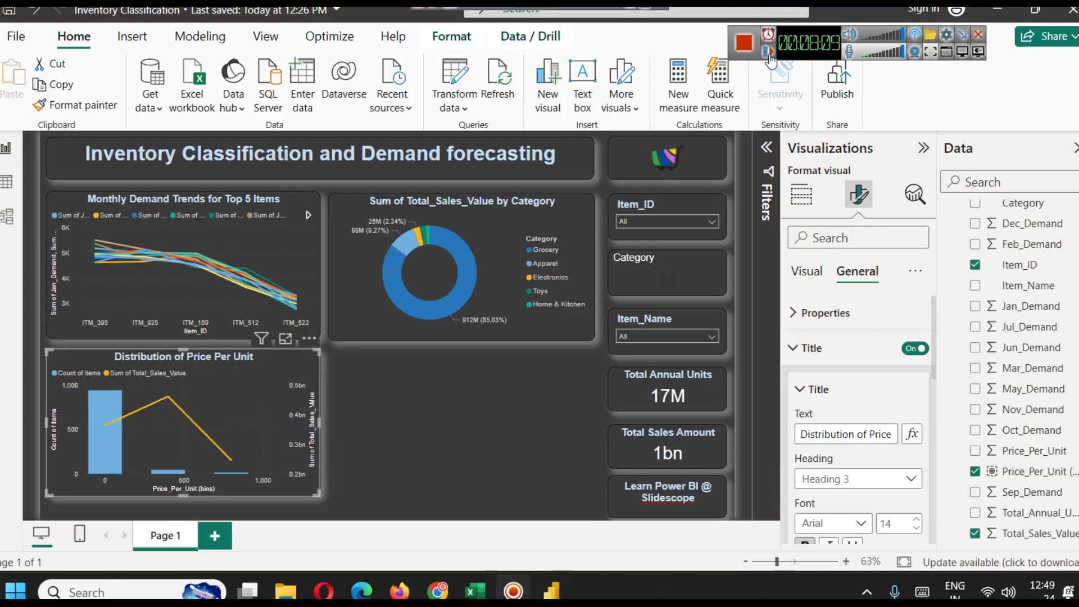
- Extend the combo chart's title to read "Distribution of Price Per Unit & Sales Value"
left_click(897, 434)
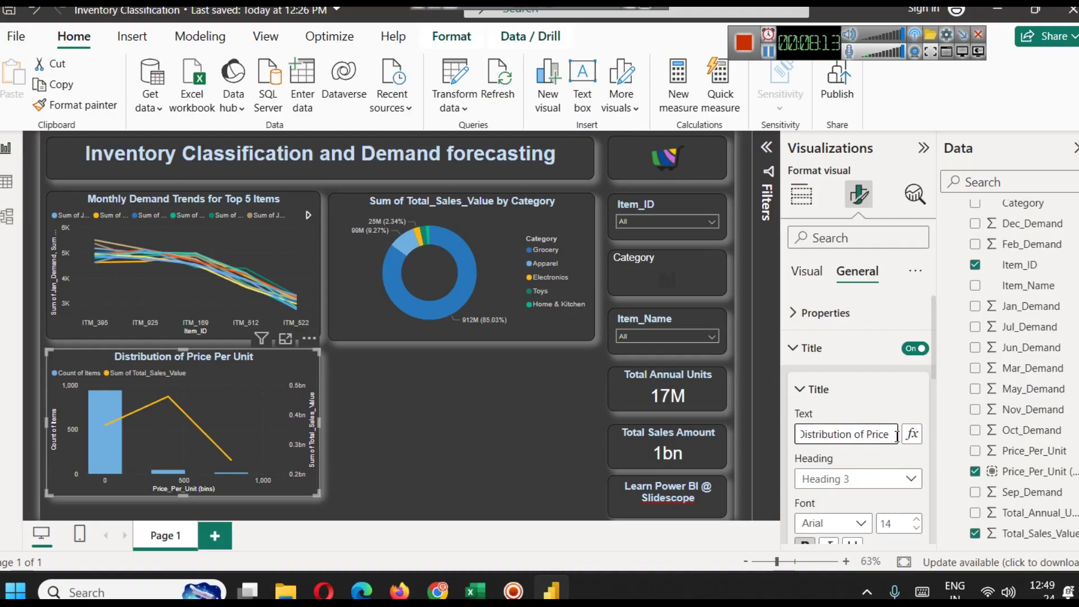
key("Right")
key("Right")
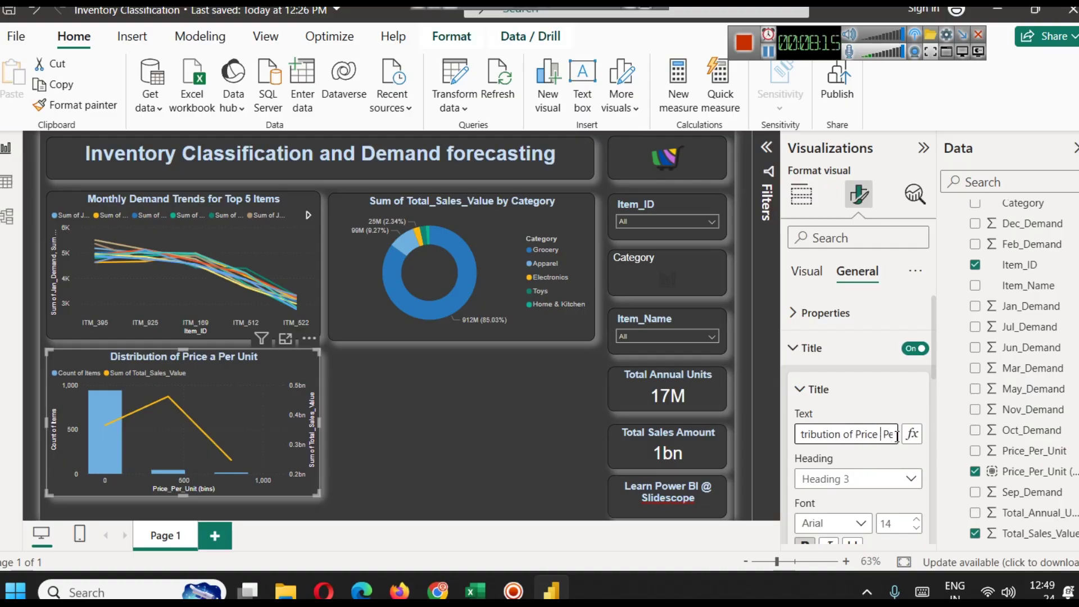
key("Right")
key("Right")
key("Right")
key("Right")
key("Right")
key("Right")
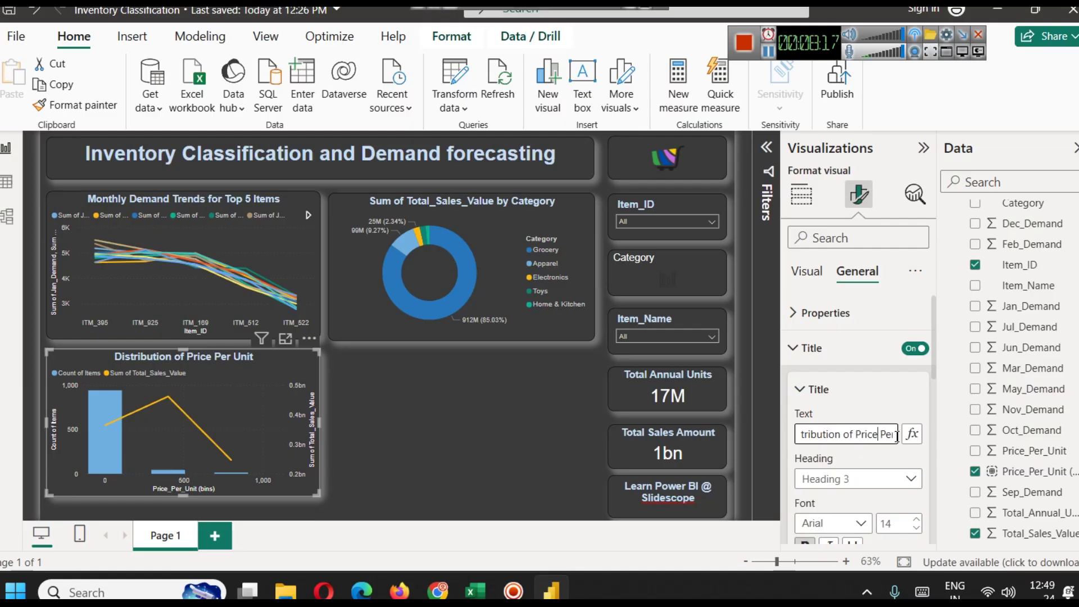
type("& Sale")
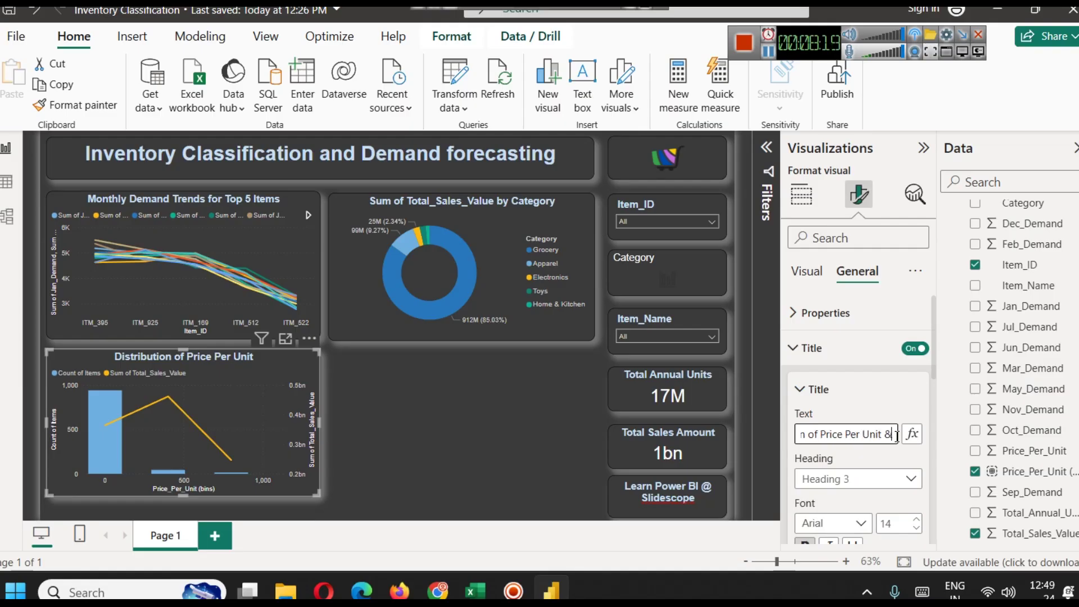
type("Value")
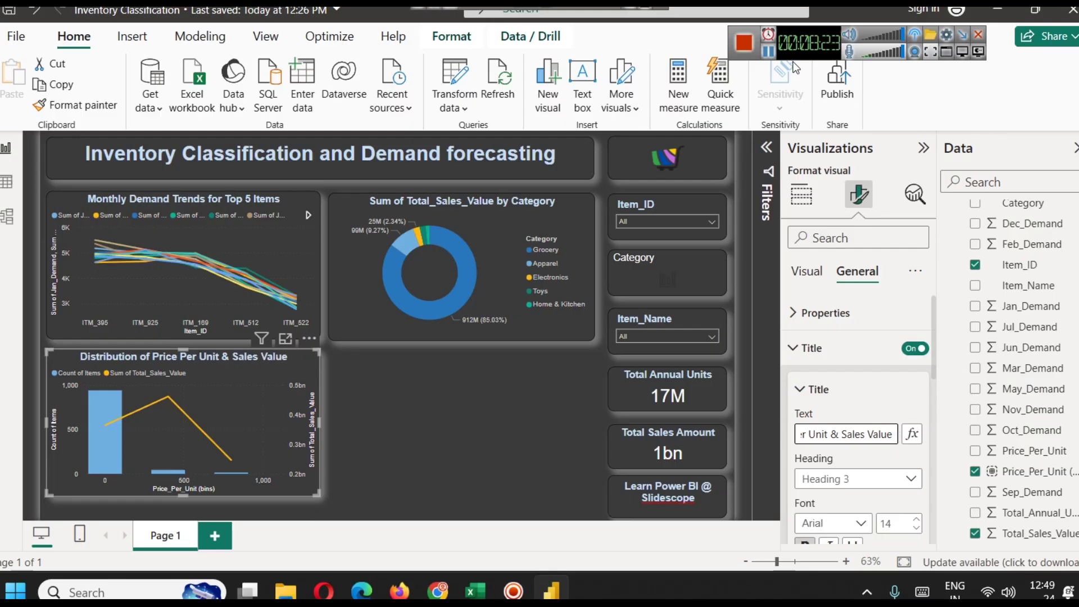
- Insert a clustered bar chart in the empty area below the donut chart and minimize the Notepad window
left_click(534, 444)
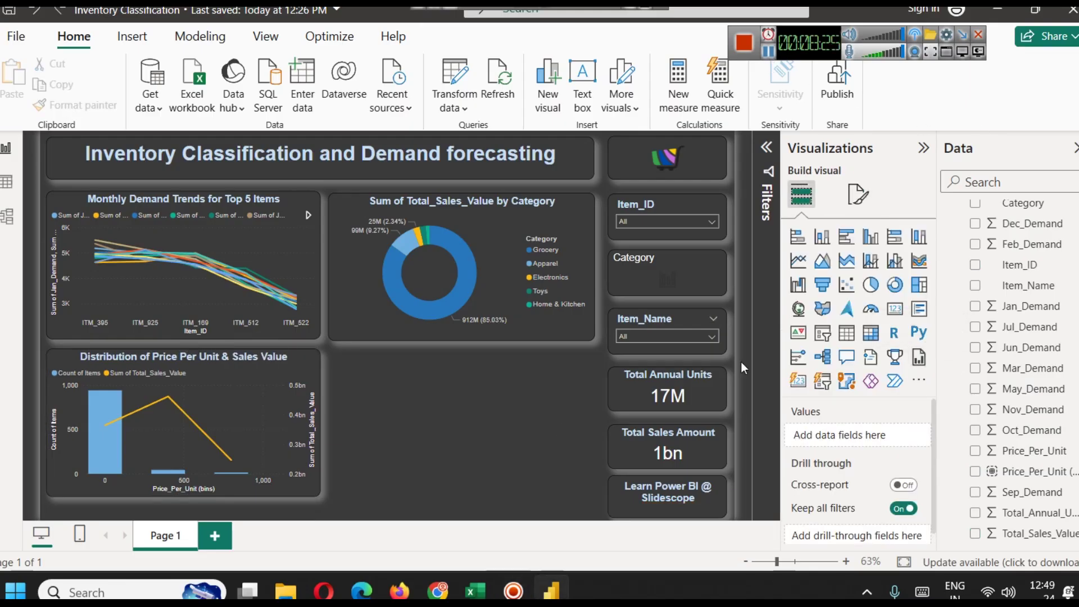
left_click(848, 240)
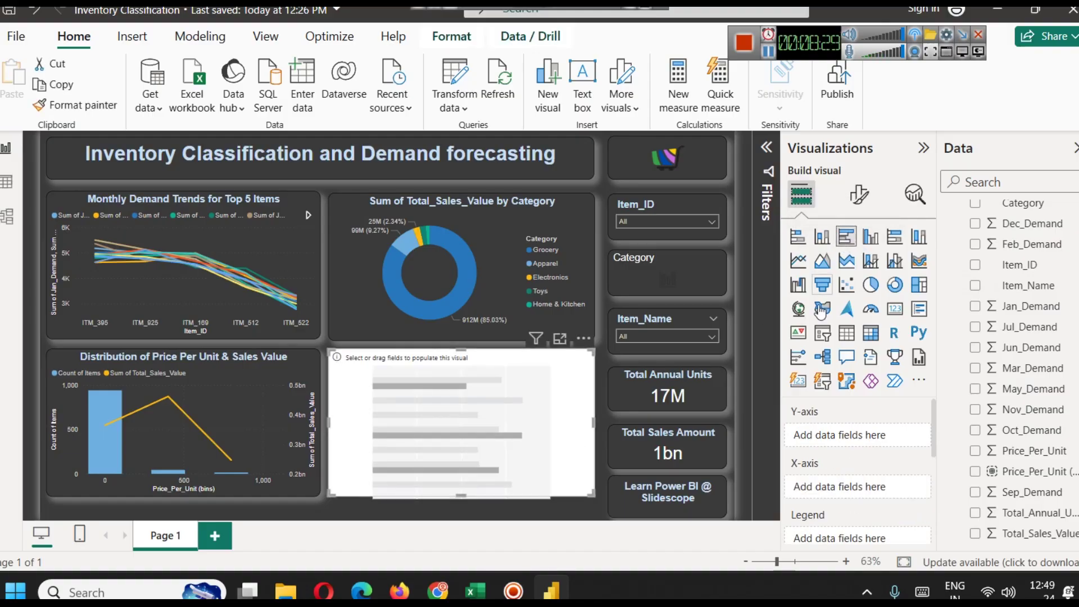
left_click(801, 197)
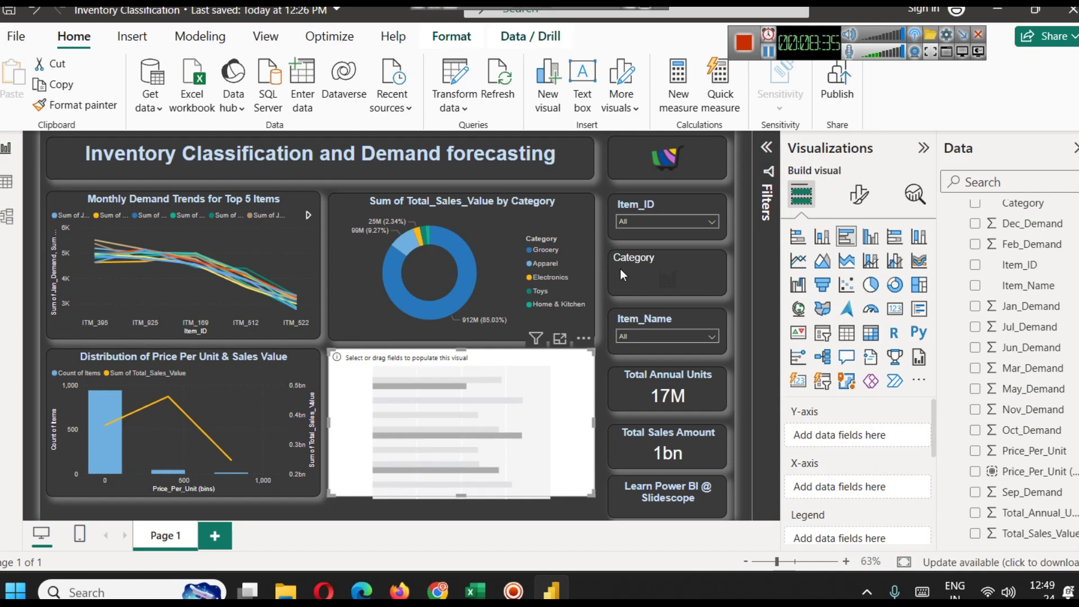
left_click(770, 52)
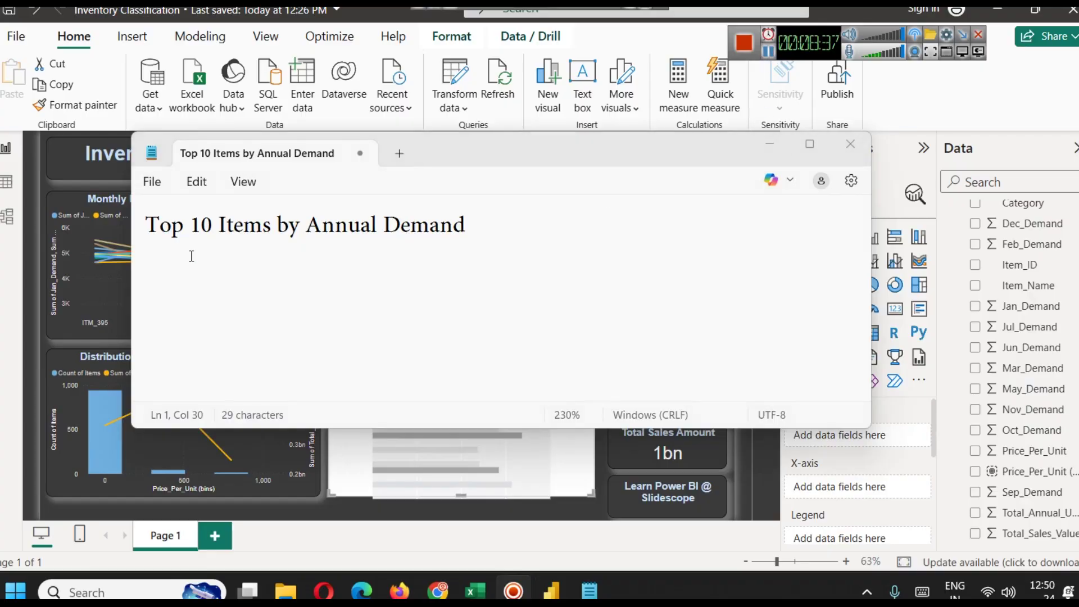
left_click(769, 144)
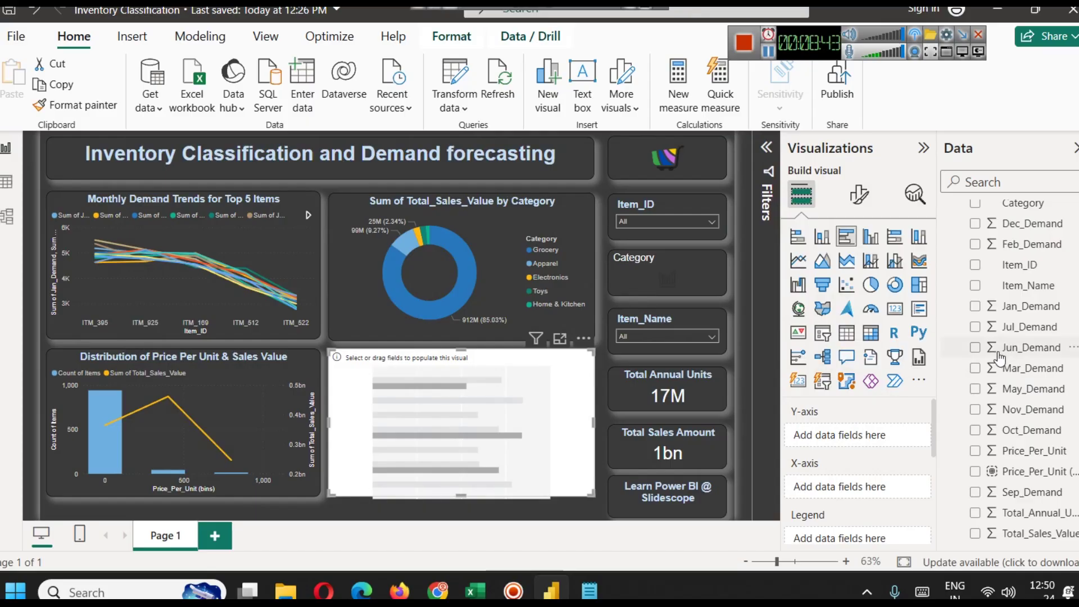
- Set the clustered bar chart's Y-axis to Item_Name and its X-axis to Total_Annual_Units
left_click_drag(1029, 287, 880, 436)
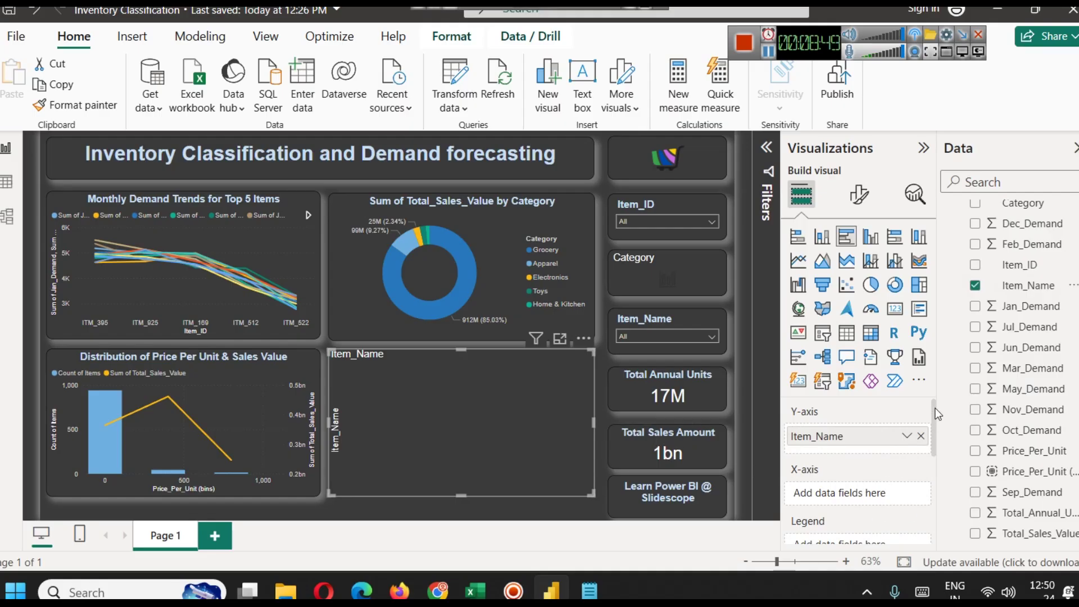
left_click_drag(935, 408, 934, 414)
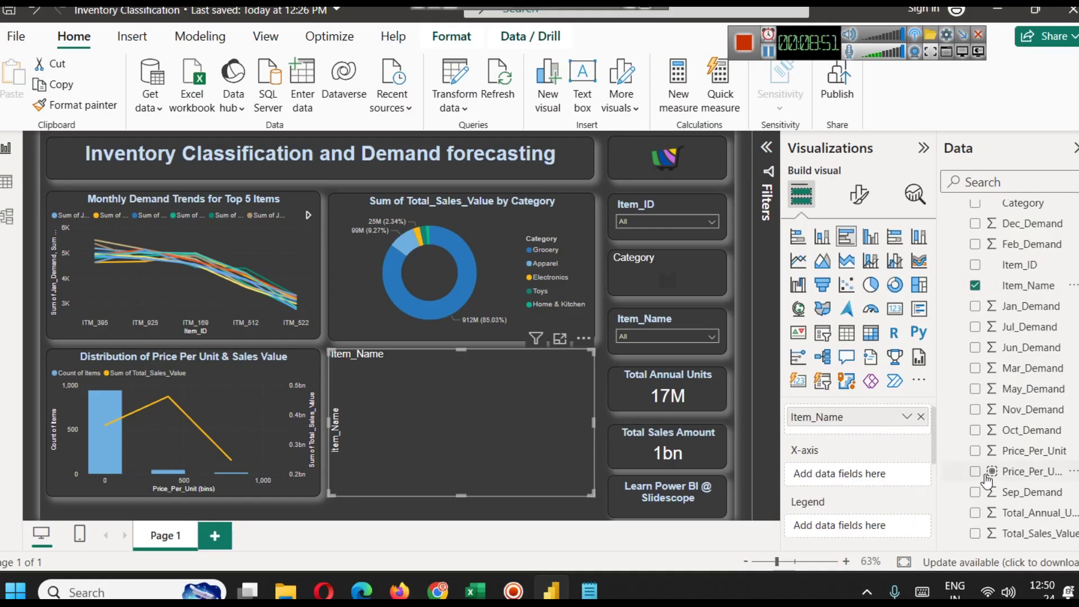
left_click_drag(1017, 513, 838, 477)
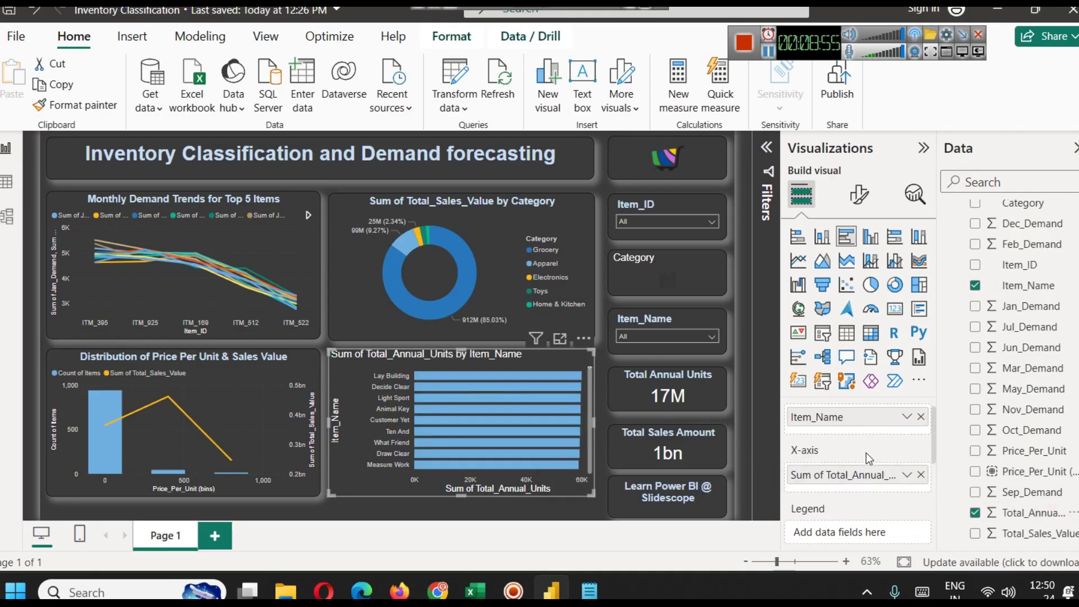
mouse_move(511, 375)
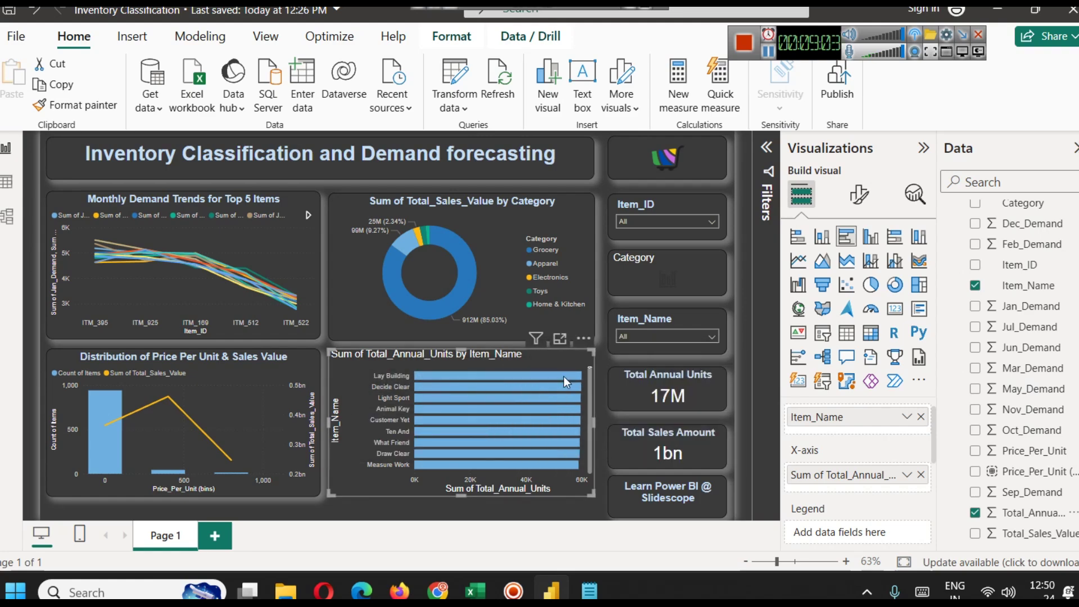
- Replace the clustered bar chart's title text with "Top 10 Items by Annual Demand"
mouse_move(564, 376)
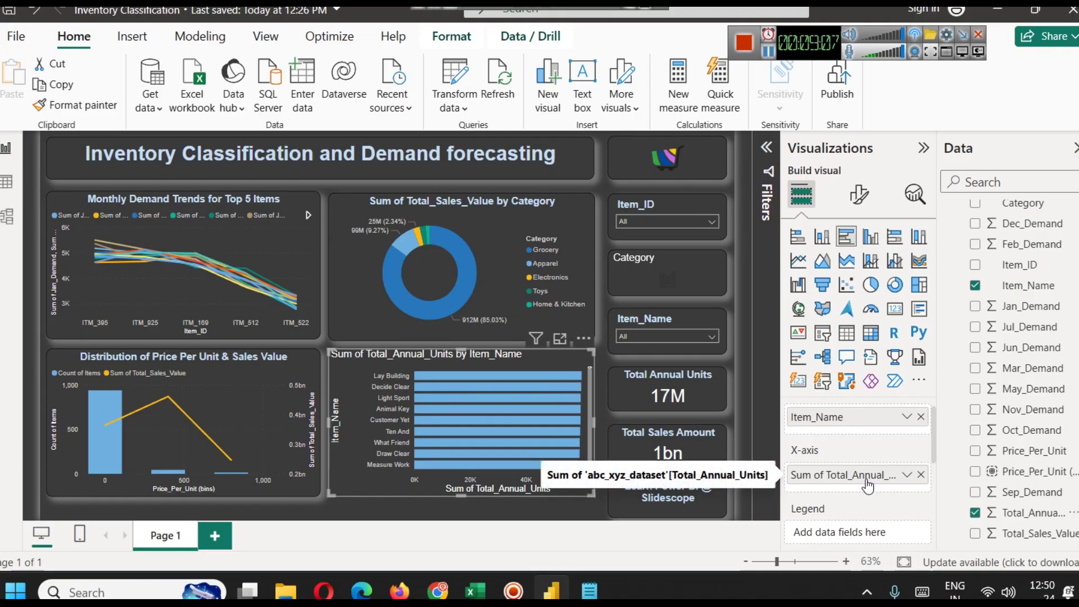
left_click(860, 198)
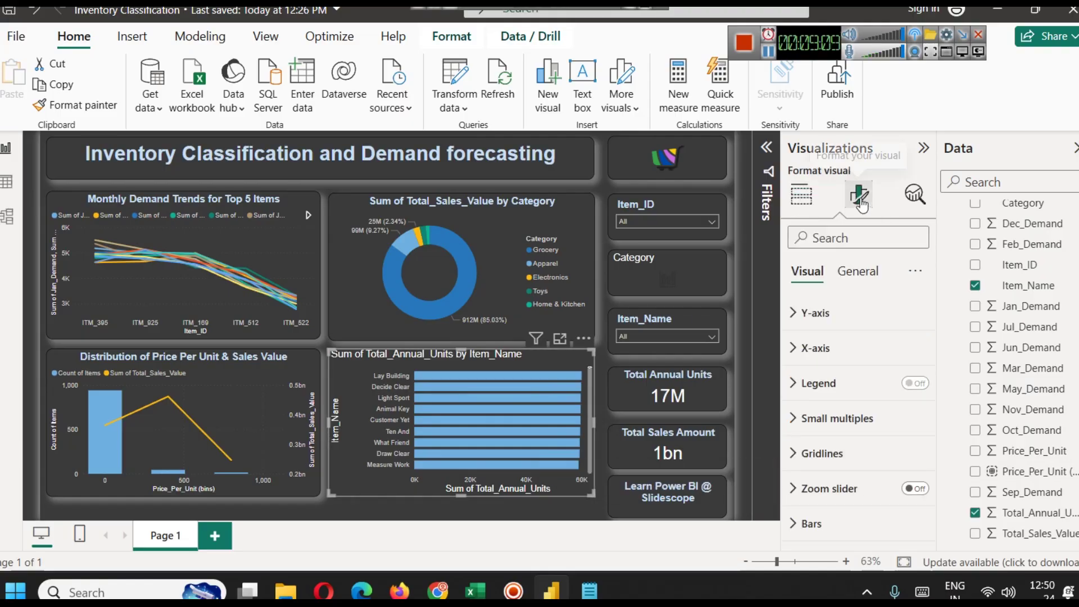
left_click(857, 271)
left_click(812, 348)
left_click(827, 437)
key("ctrl+a")
type("Top 10 Items by Annual Demand")
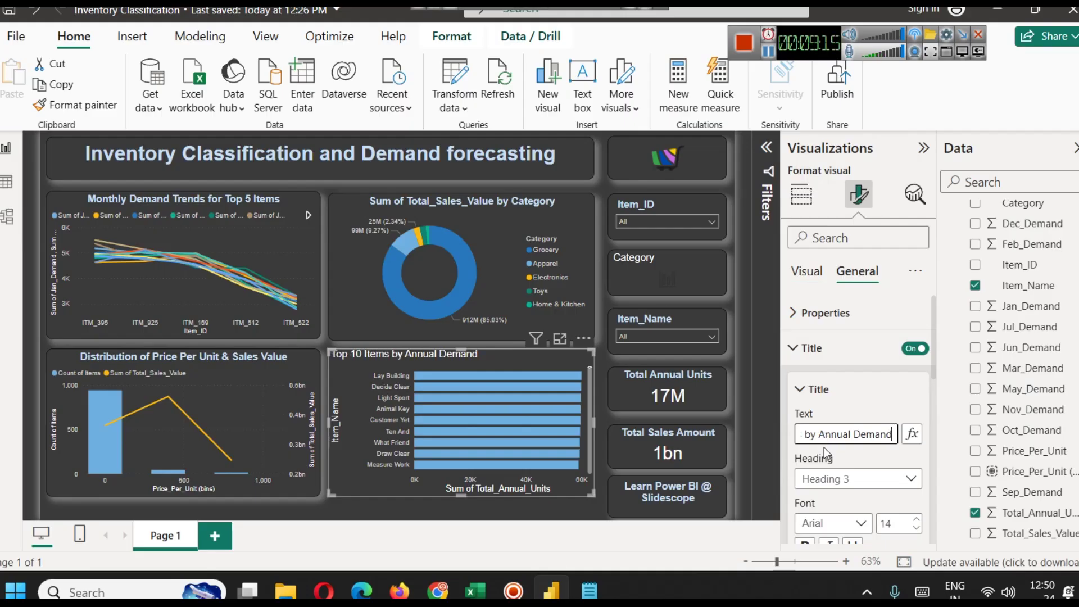
left_click(546, 520)
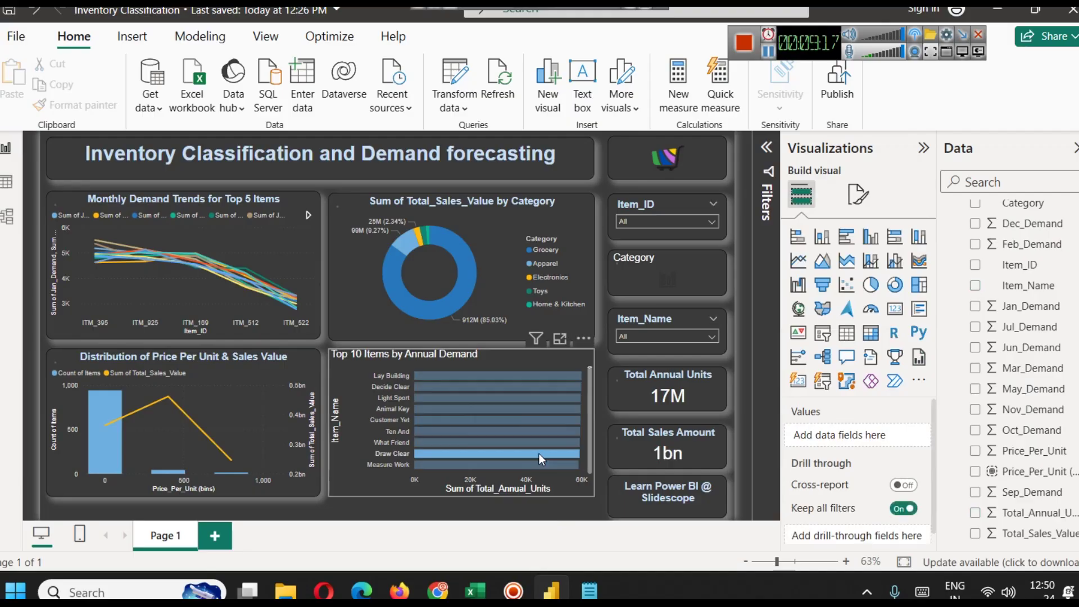
- Rename the bar chart's X-axis field for this visual as Total_Annual_Units by removing the "Sum of" prefix
left_click(539, 454)
left_click(583, 453)
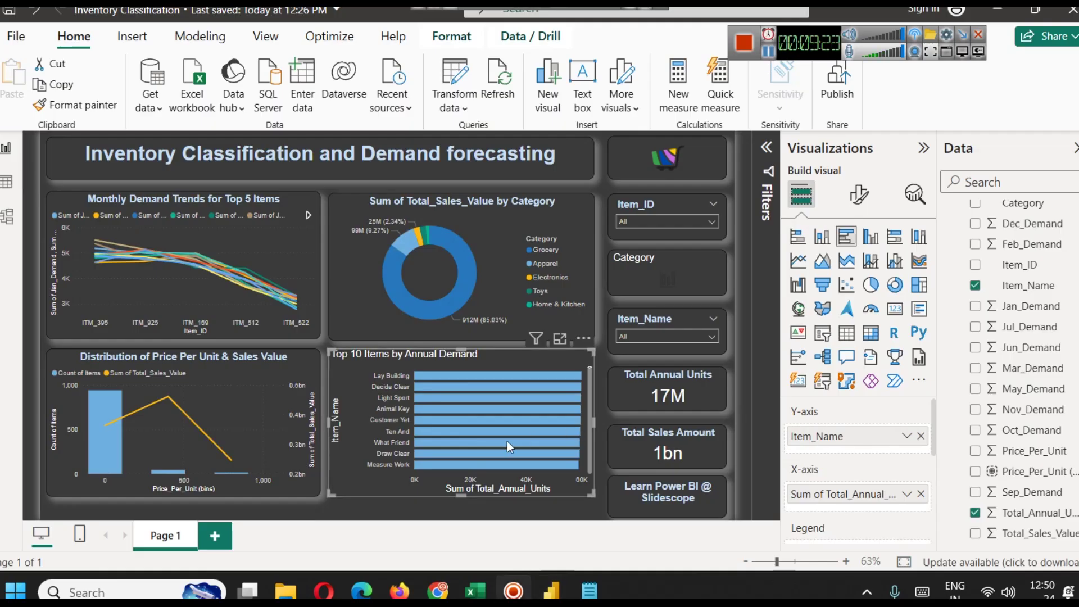
left_click(905, 493)
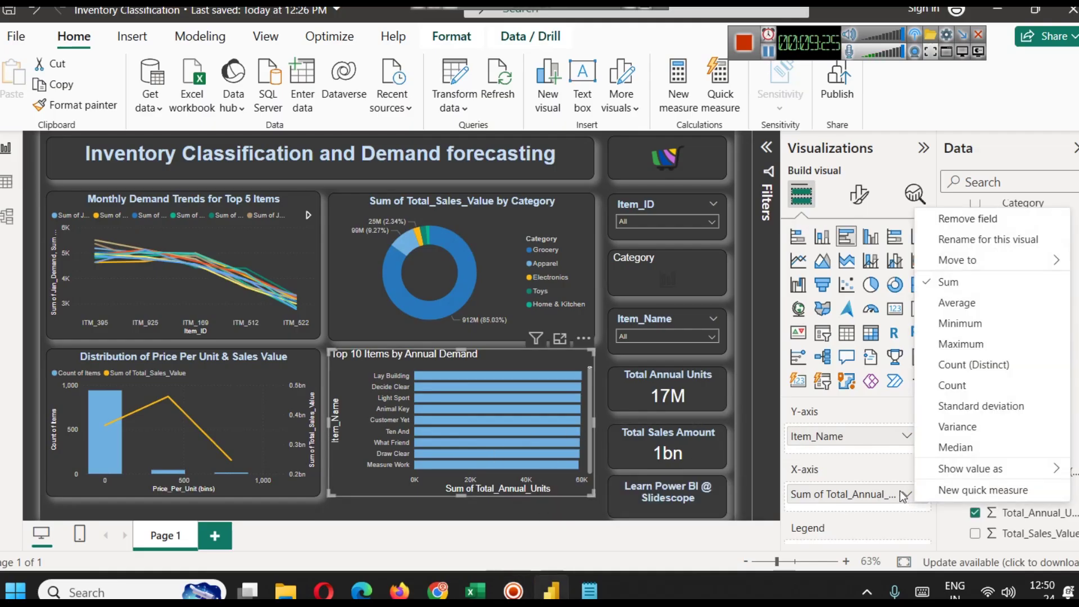
left_click(978, 243)
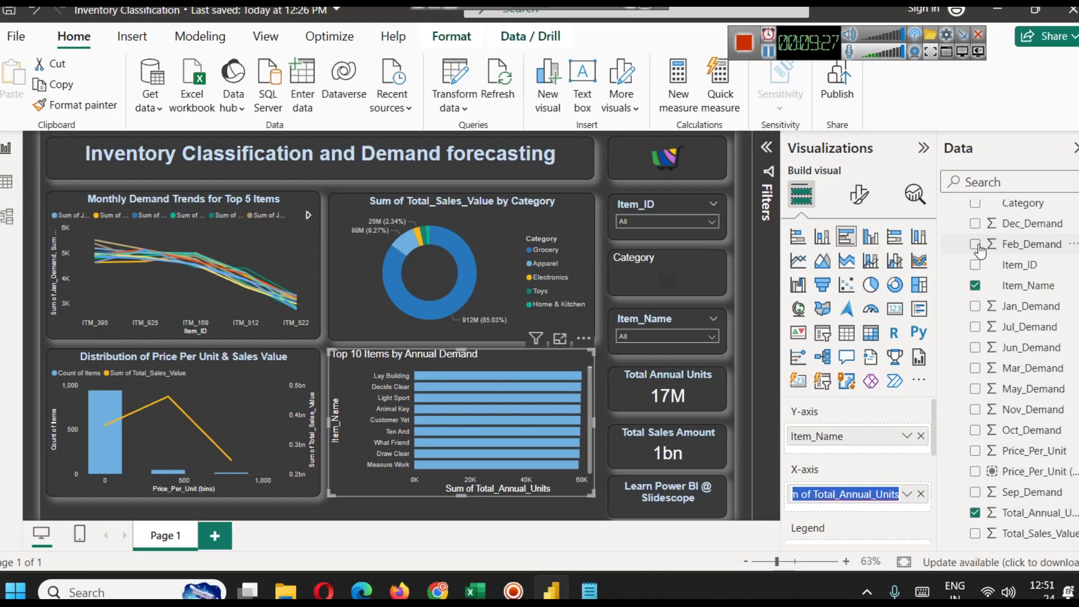
key("Home")
key("shift+Right")
key("shift+Right")
key("shift+Right")
key("shift+Right")
key("shift+Right")
key("BackSpace")
key("Return")
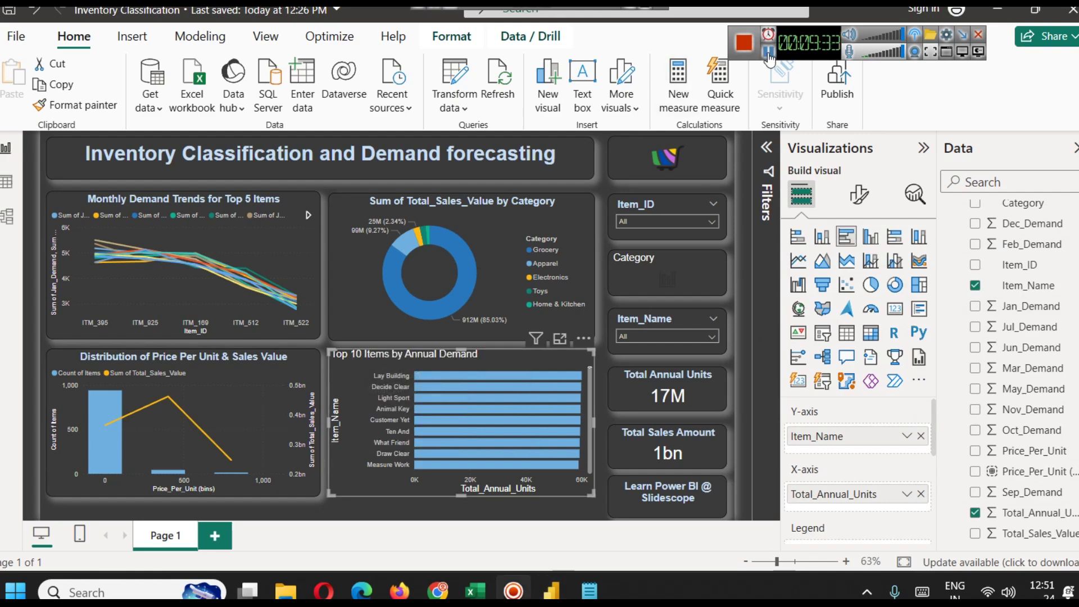
- Copy the formatting of the Distribution of Price Per Unit & Sales Value chart onto the Top 10 Items bar chart with Format Painter
left_click(305, 370)
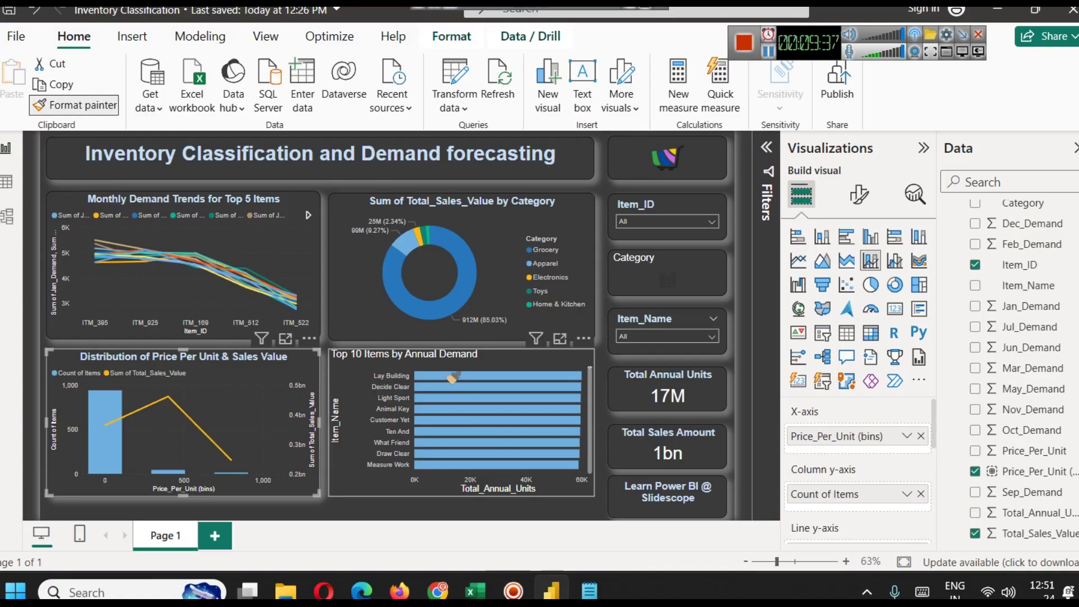
left_click(490, 352)
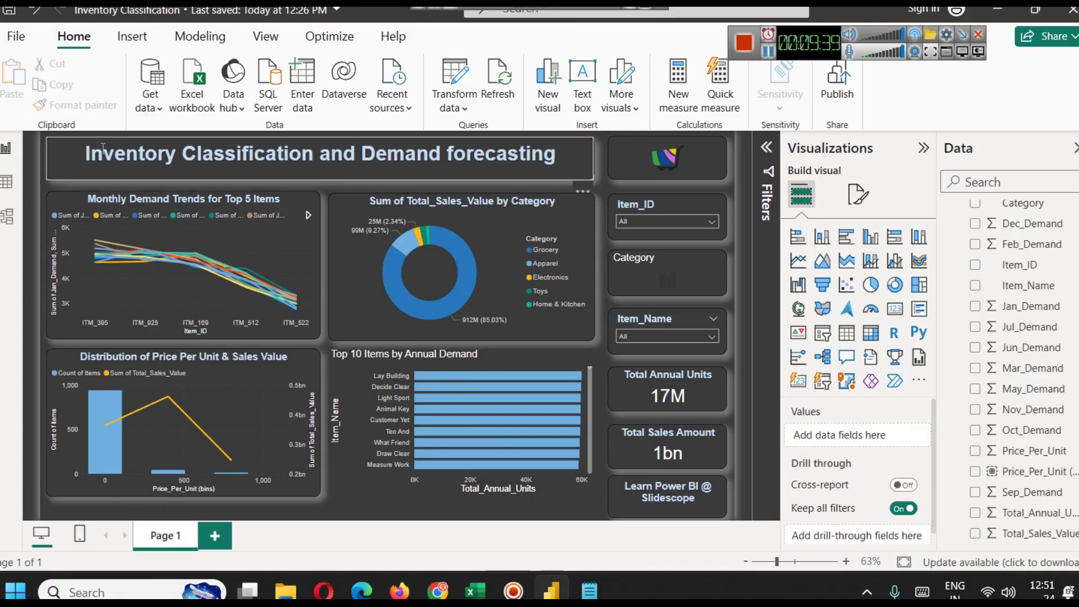
left_click(274, 381)
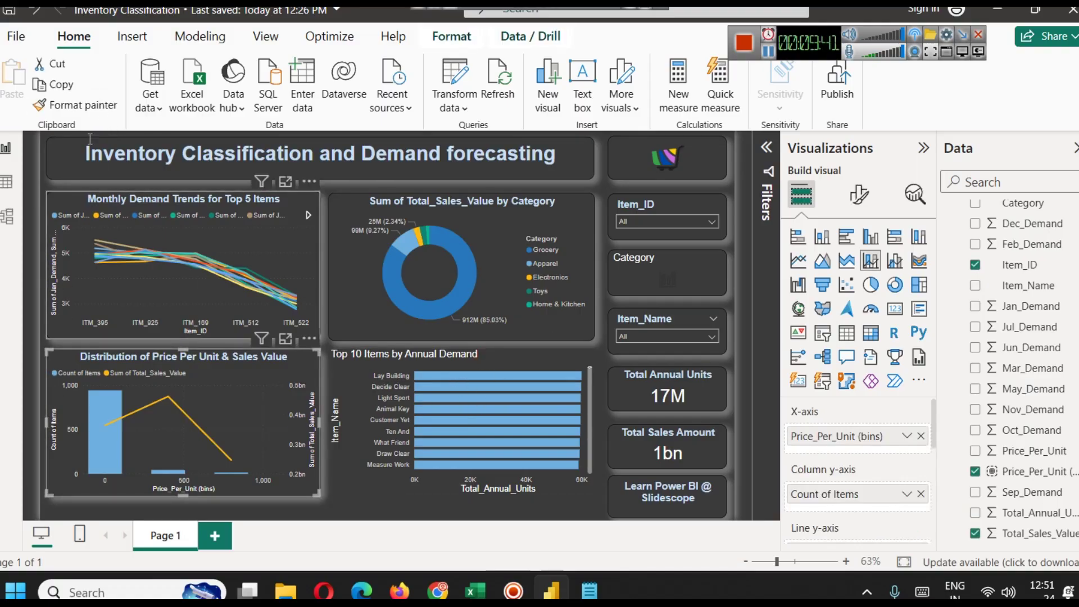
left_click(76, 105)
left_click(450, 401)
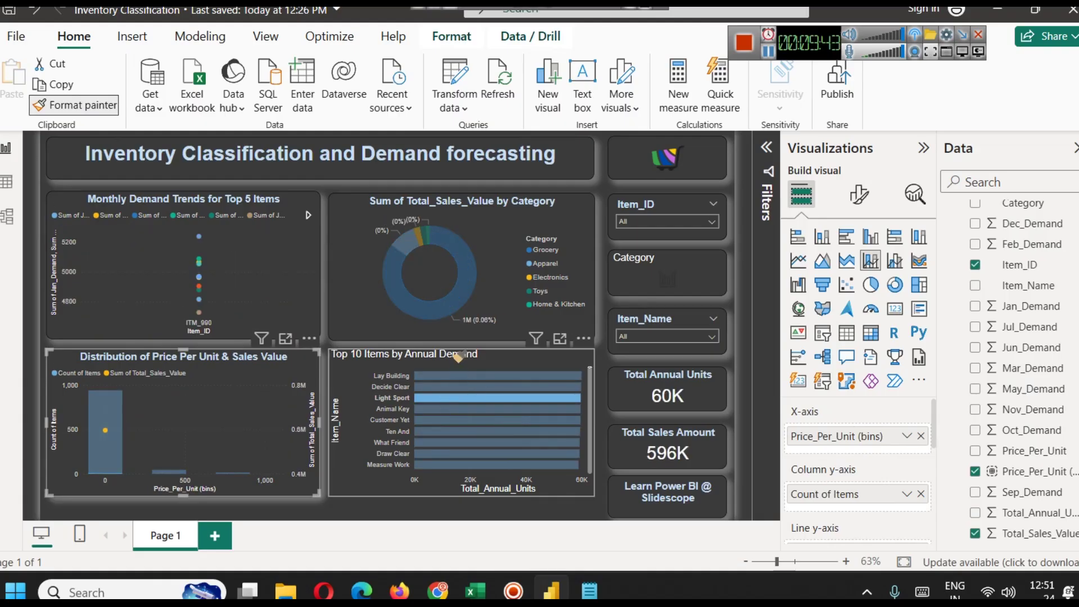
left_click(500, 419)
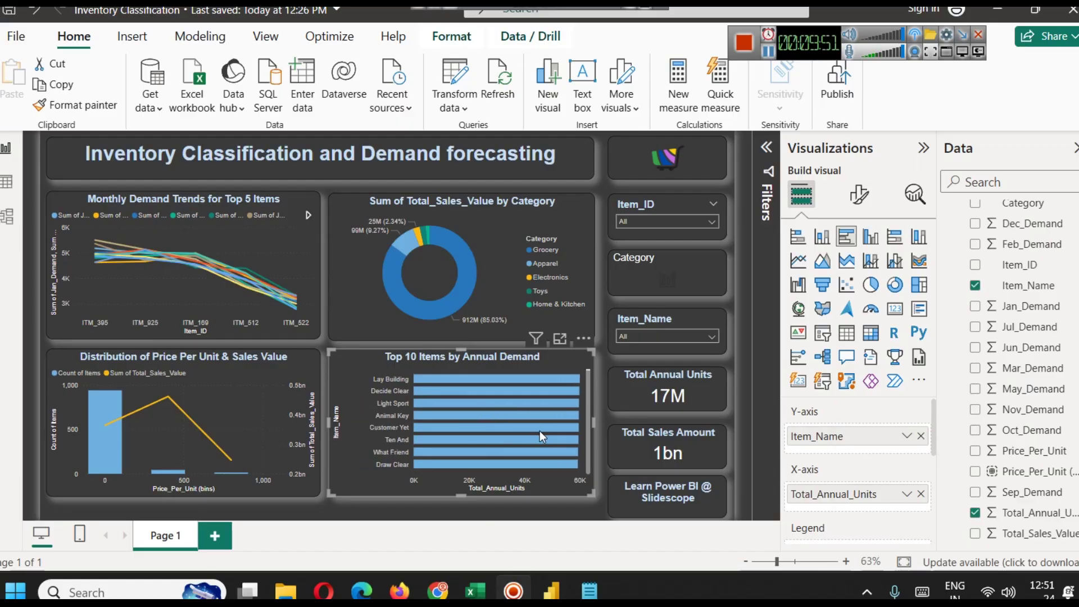
- Filter the bar chart's Item_Name with Top N to the top 10 items by Sum of Total_Annual_Units
left_click(774, 149)
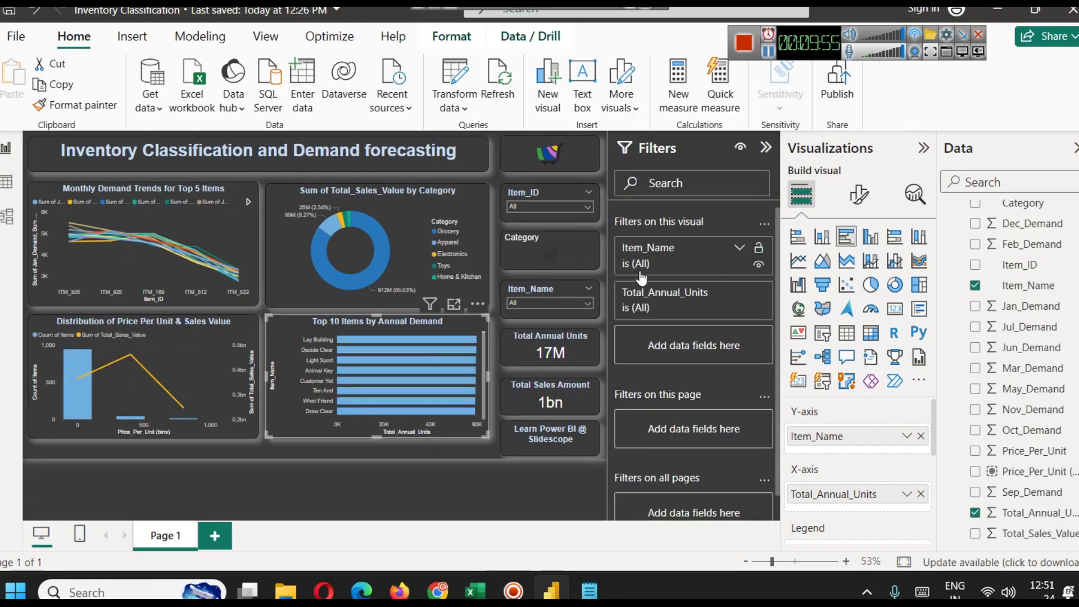
left_click(740, 248)
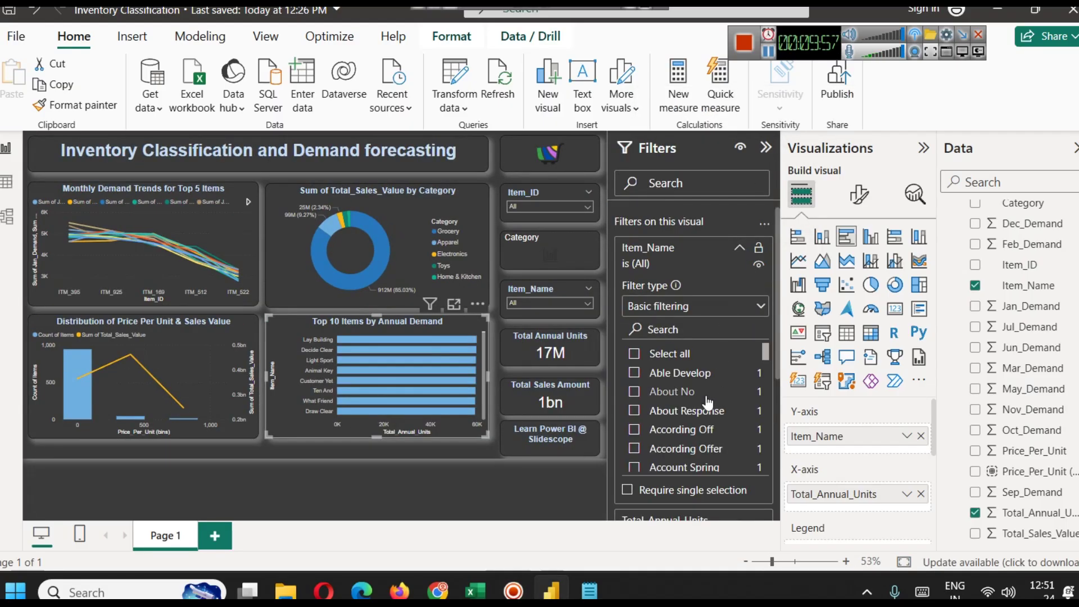
left_click(657, 308)
left_click(670, 369)
left_click(724, 350)
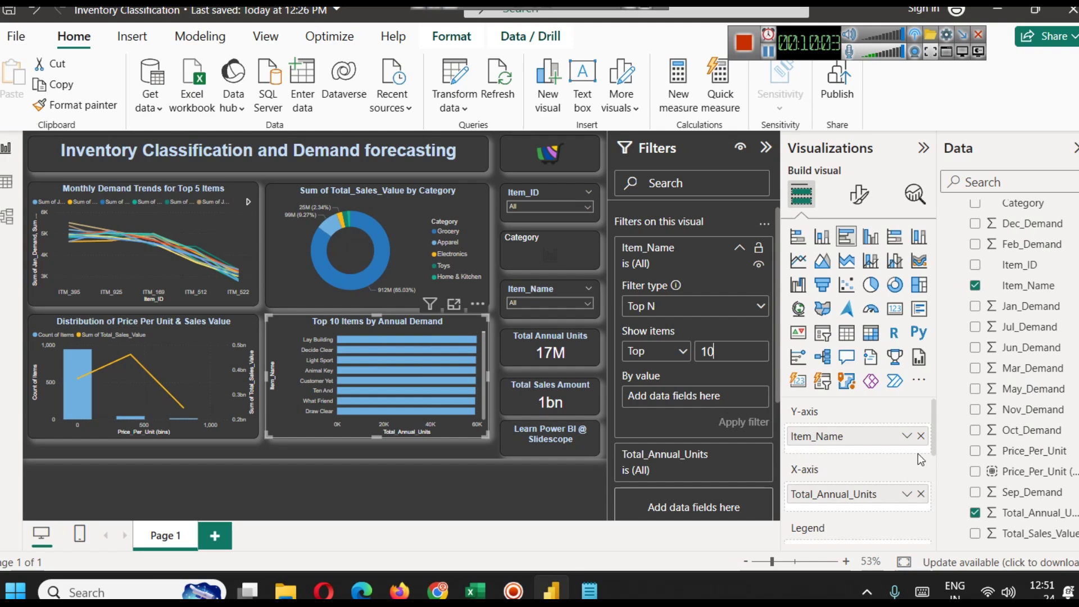
left_click_drag(1017, 513, 691, 395)
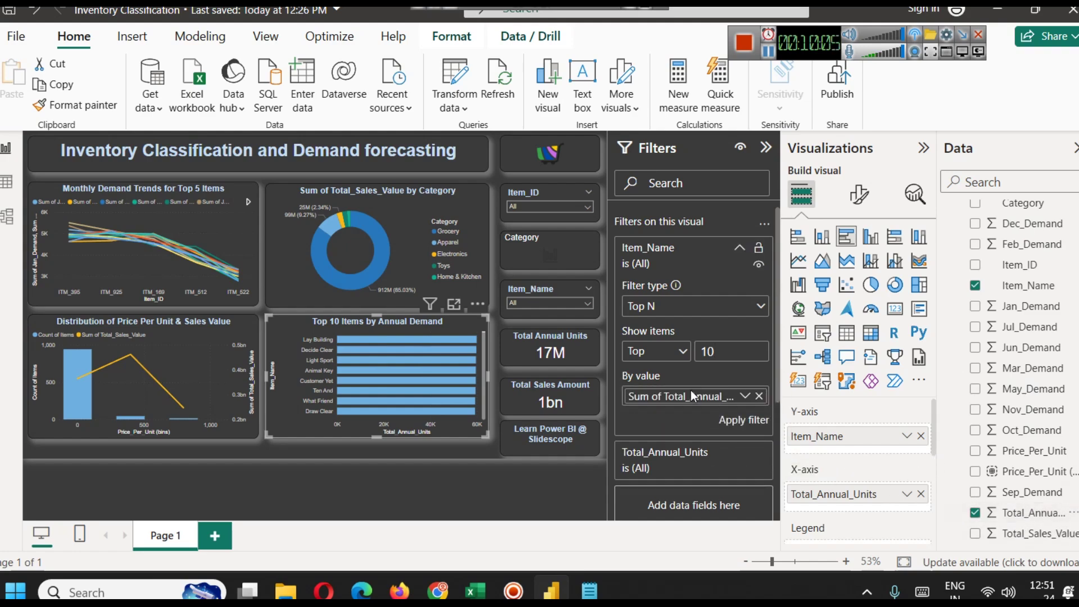
left_click(731, 420)
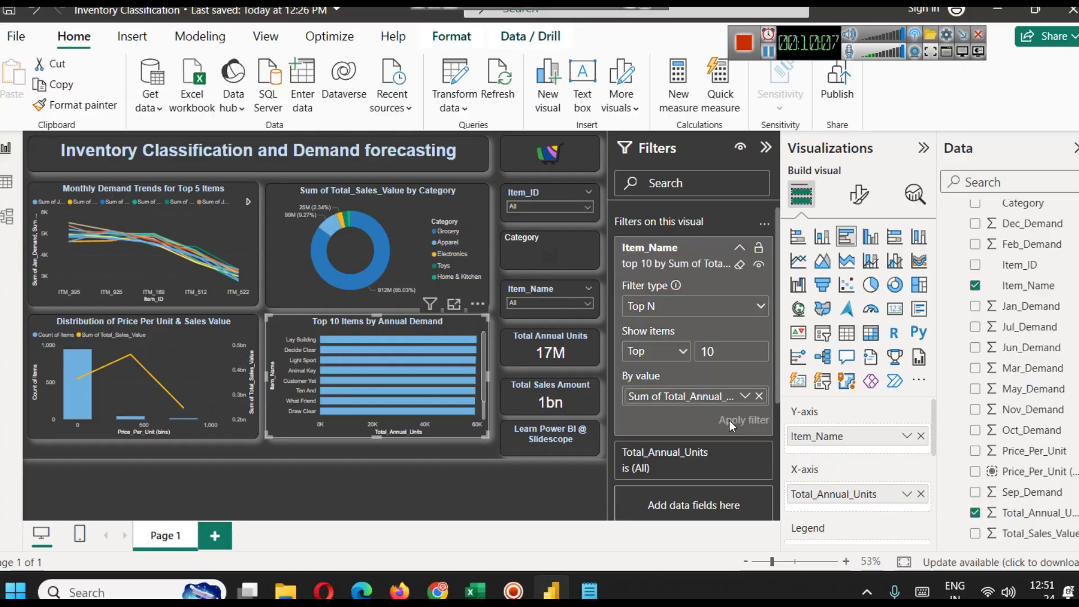
left_click(765, 148)
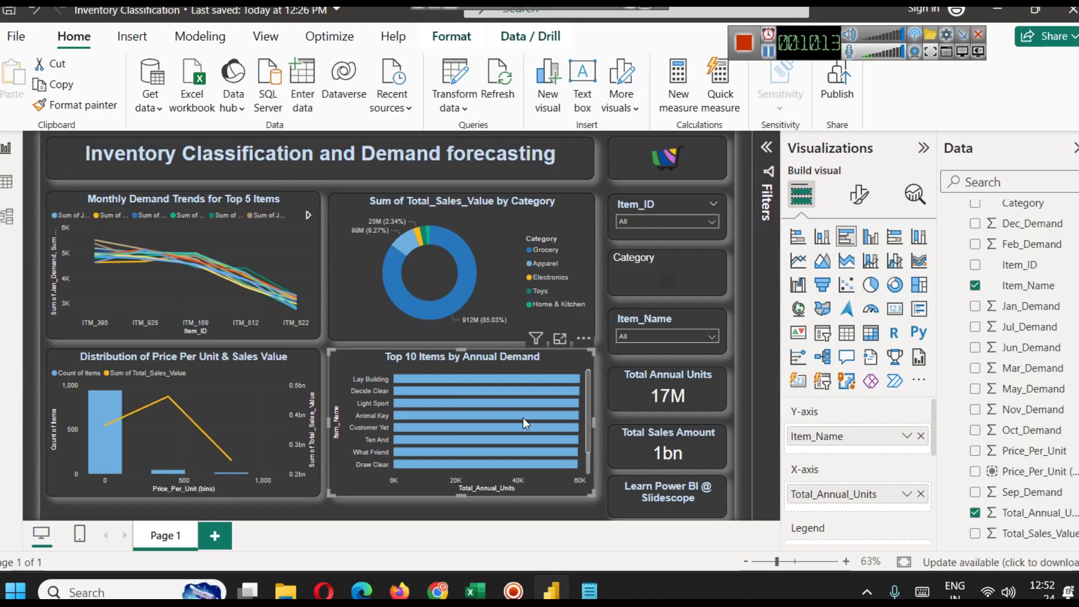
- Turn on data labels for the Top 10 Items bar chart and set their position to Inside end
left_click(859, 193)
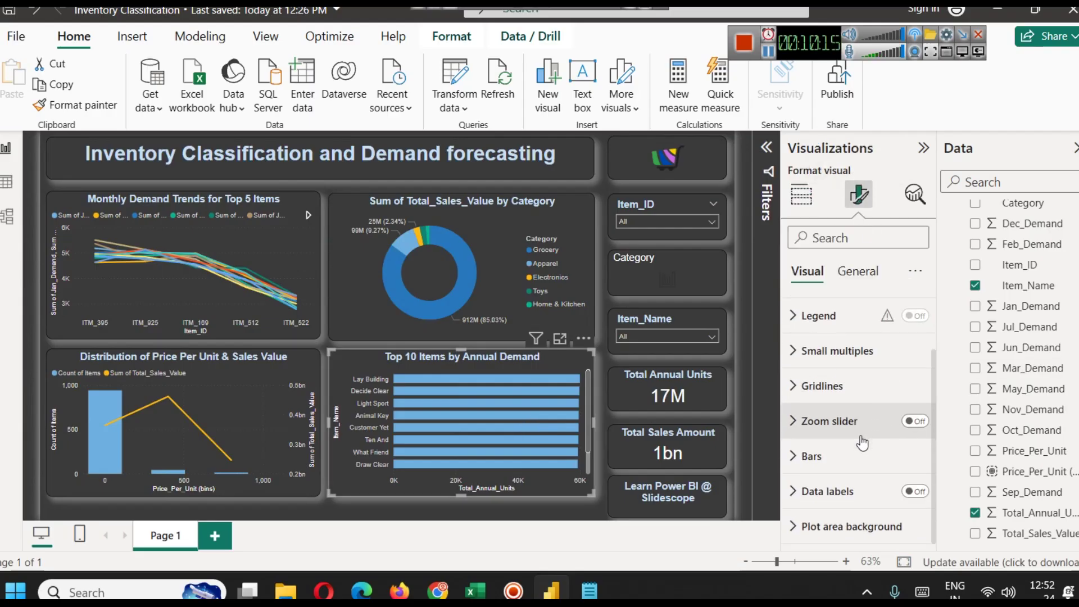
left_click(915, 492)
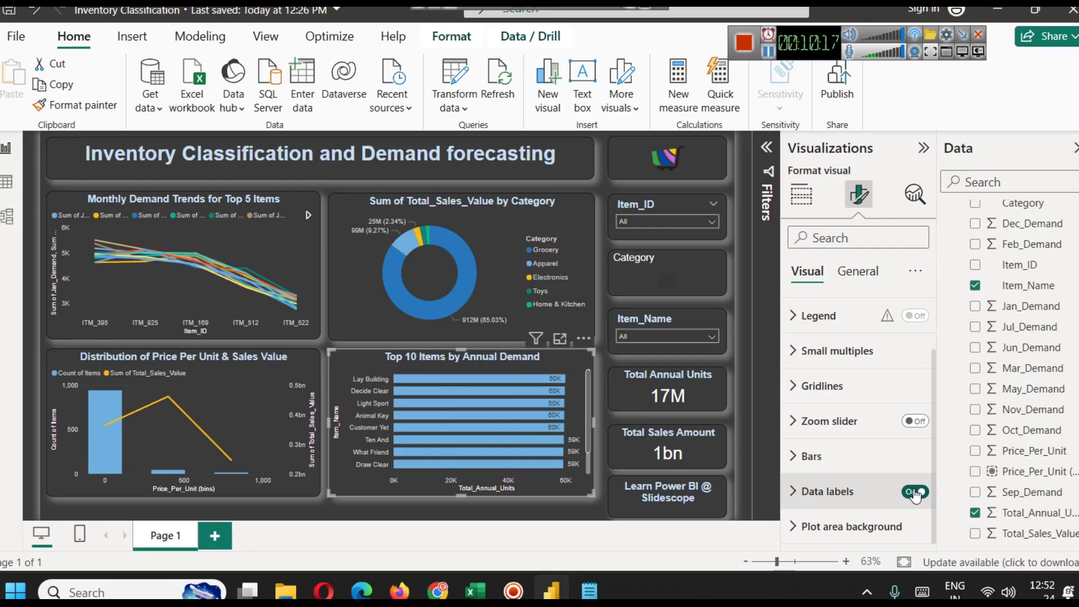
left_click(824, 492)
scroll(856, 423, "down", 2)
left_click(844, 408)
scroll(855, 449, "down", 3)
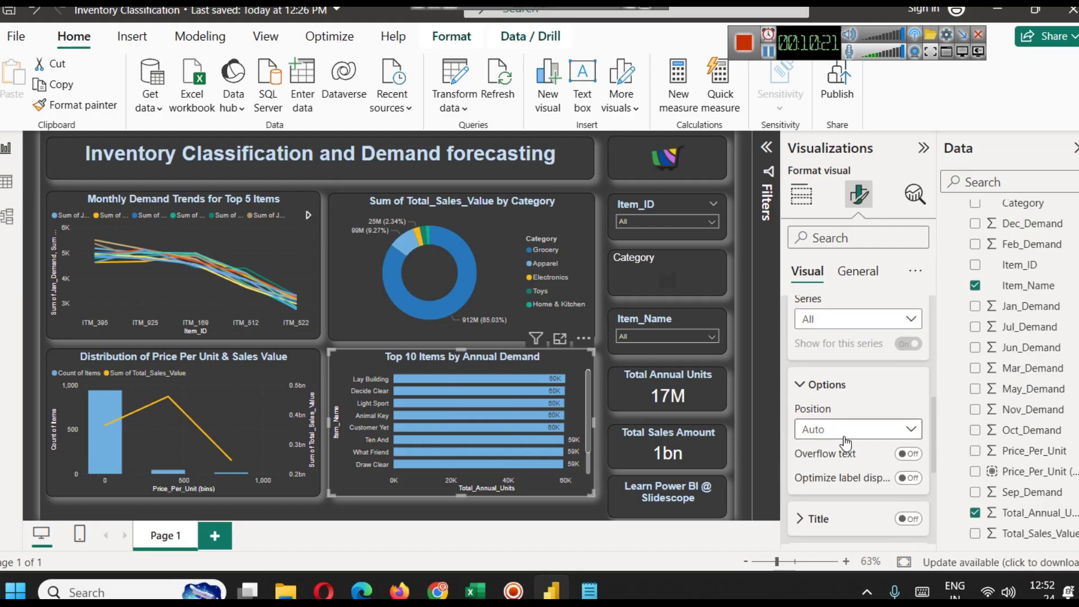
left_click(842, 429)
left_click(854, 469)
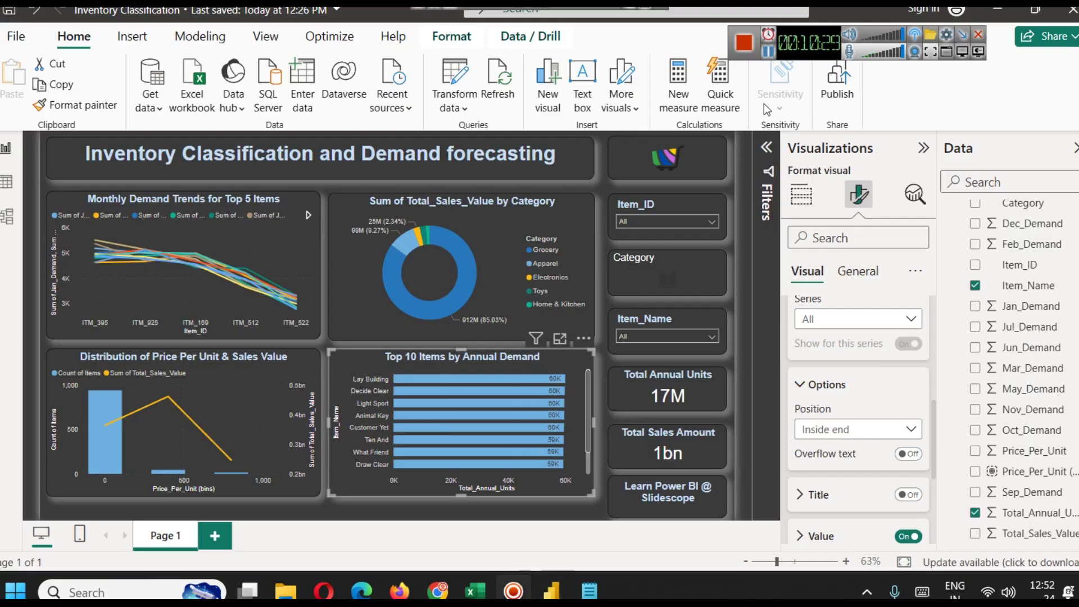
- Apply gradient conditional formatting to the bar colour based on Count of Item_Name, with dark blue for the highest value
scroll(831, 319, "up", 10)
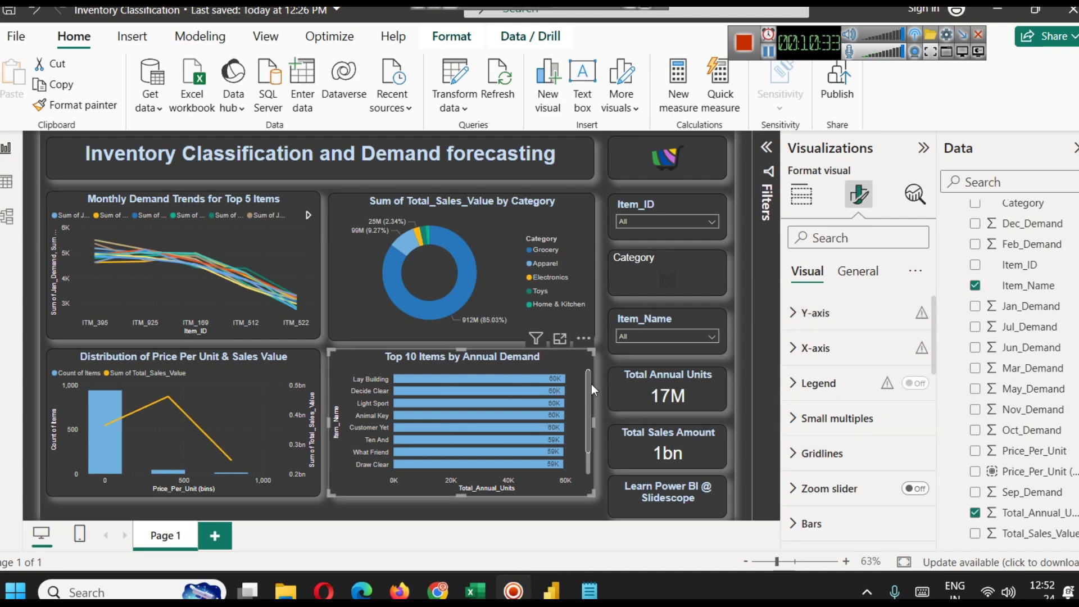
scroll(797, 433, "down", 1)
scroll(797, 432, "down", 3)
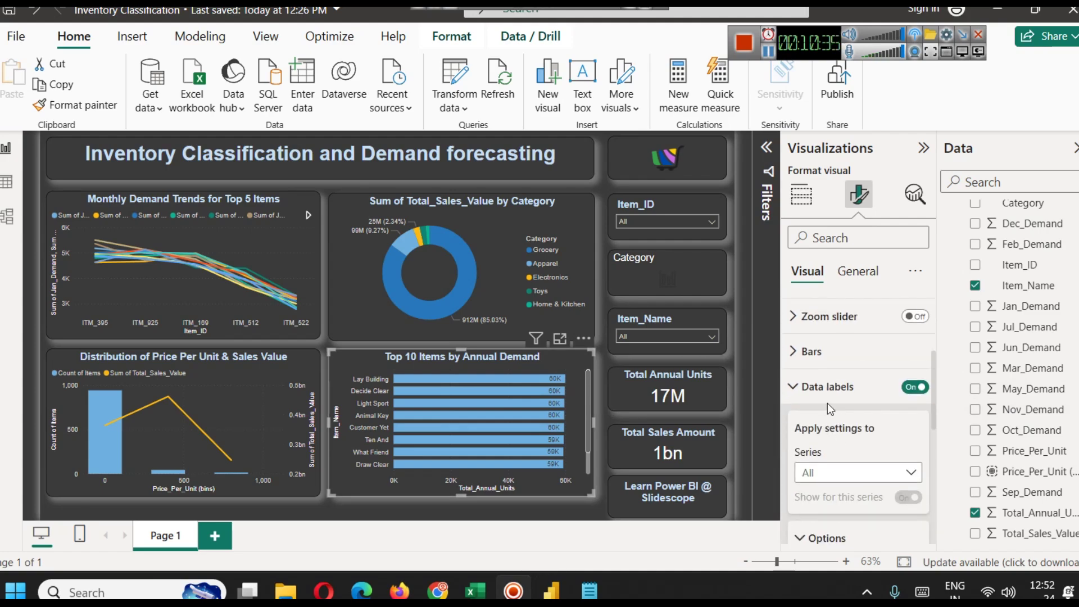
left_click(826, 387)
left_click(814, 456)
scroll(821, 466, "down", 3)
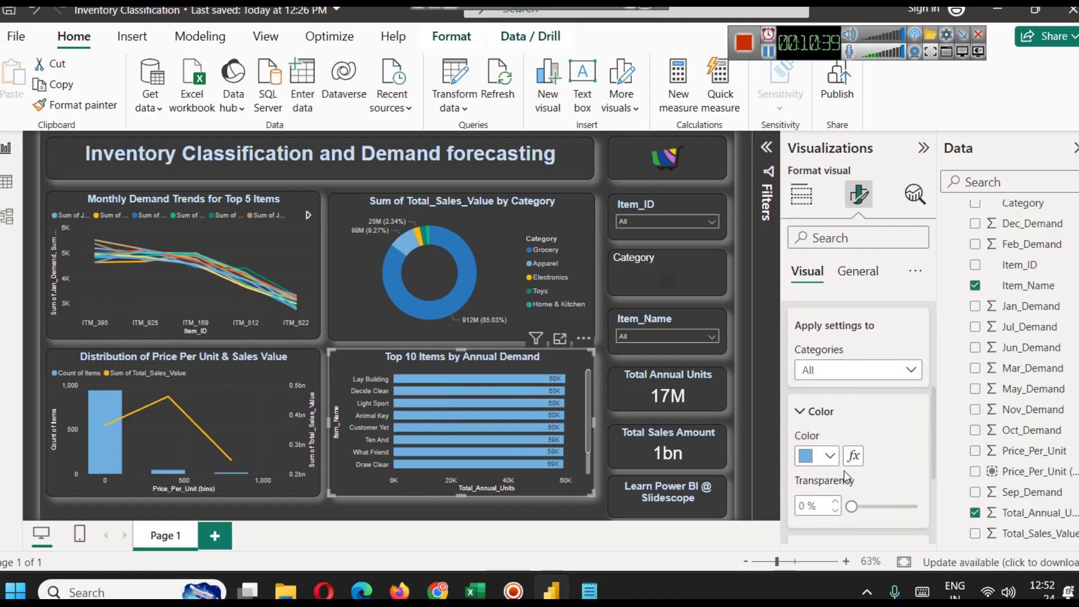
left_click(860, 462)
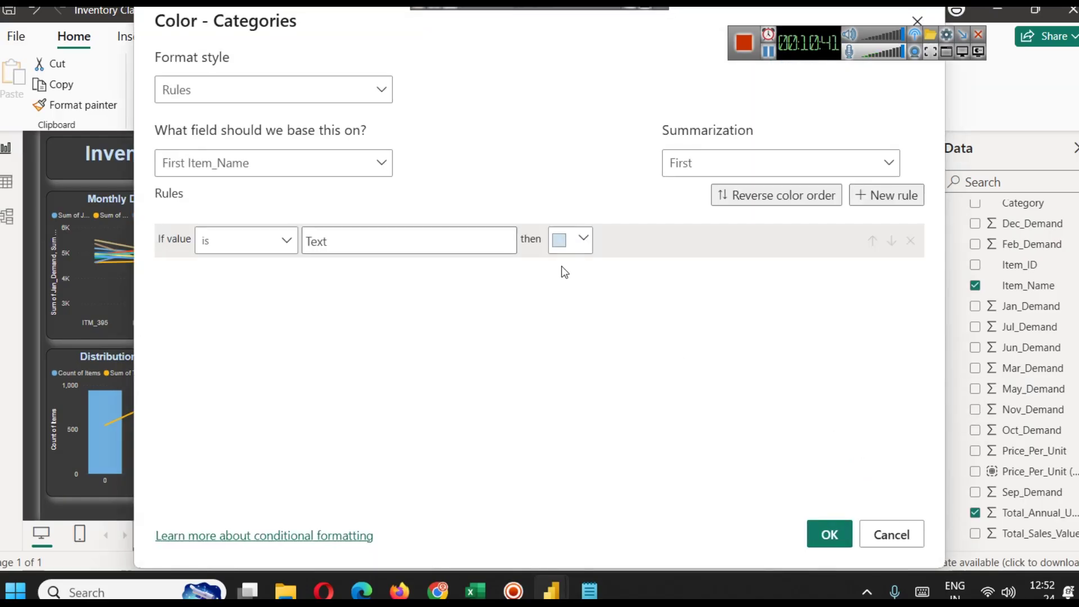
left_click(332, 98)
left_click(288, 118)
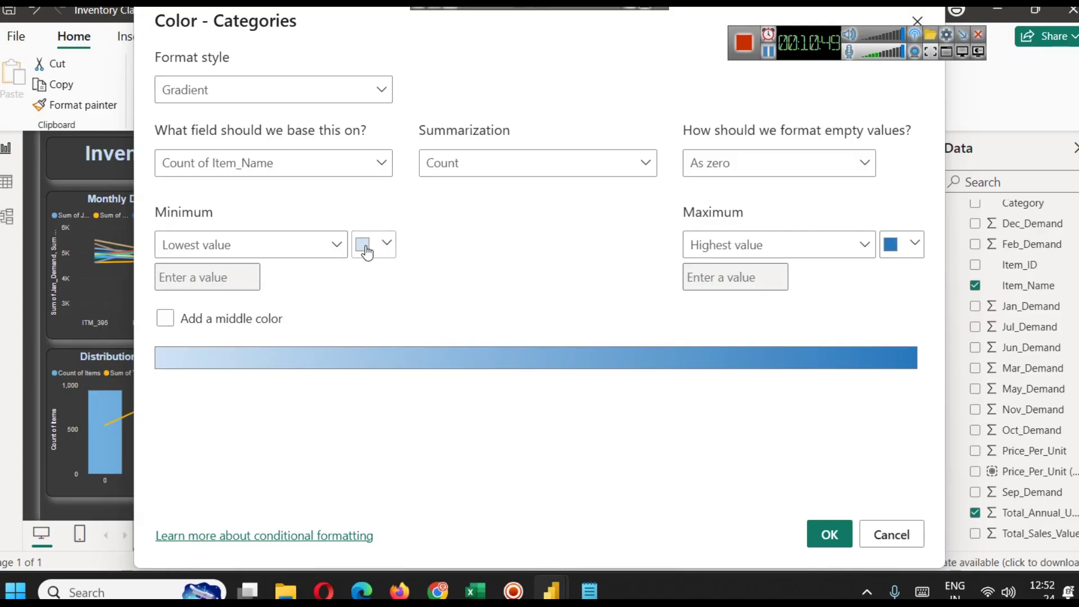
left_click(896, 246)
left_click(776, 393)
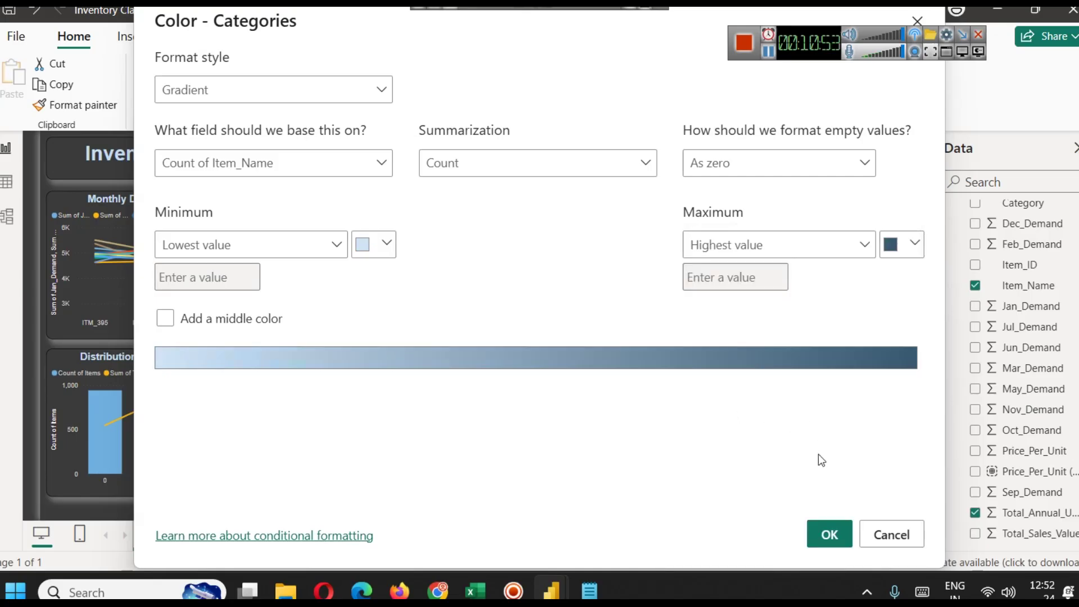
left_click(827, 534)
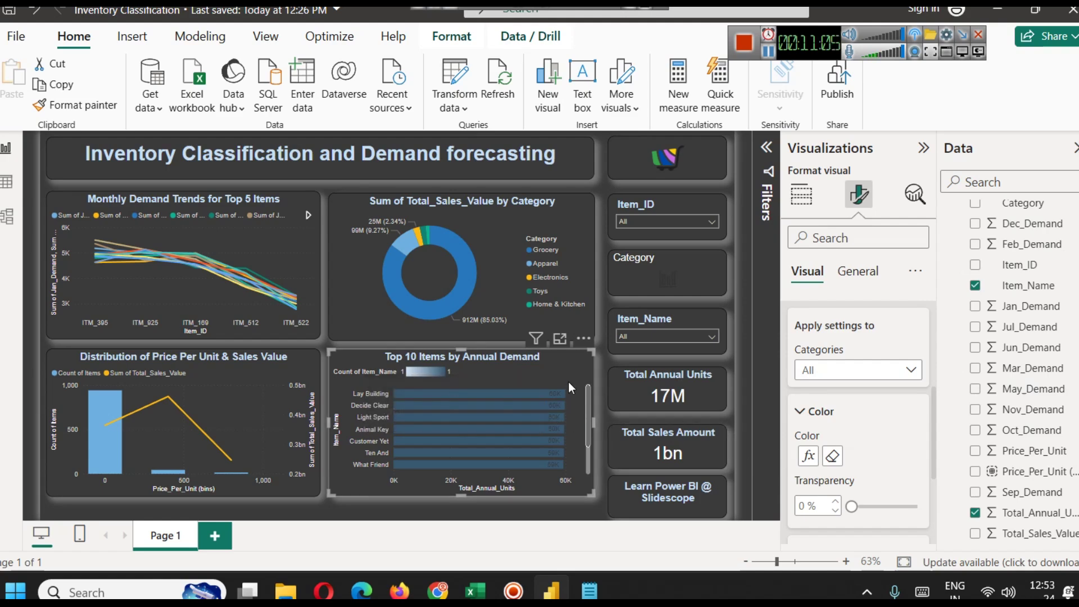
- Base the bars' gradient colour on the Sum of Total_Annual_Units
scroll(876, 419, "down", 2)
scroll(869, 420, "up", 1)
scroll(869, 419, "up", 1)
left_click(809, 456)
left_click(250, 163)
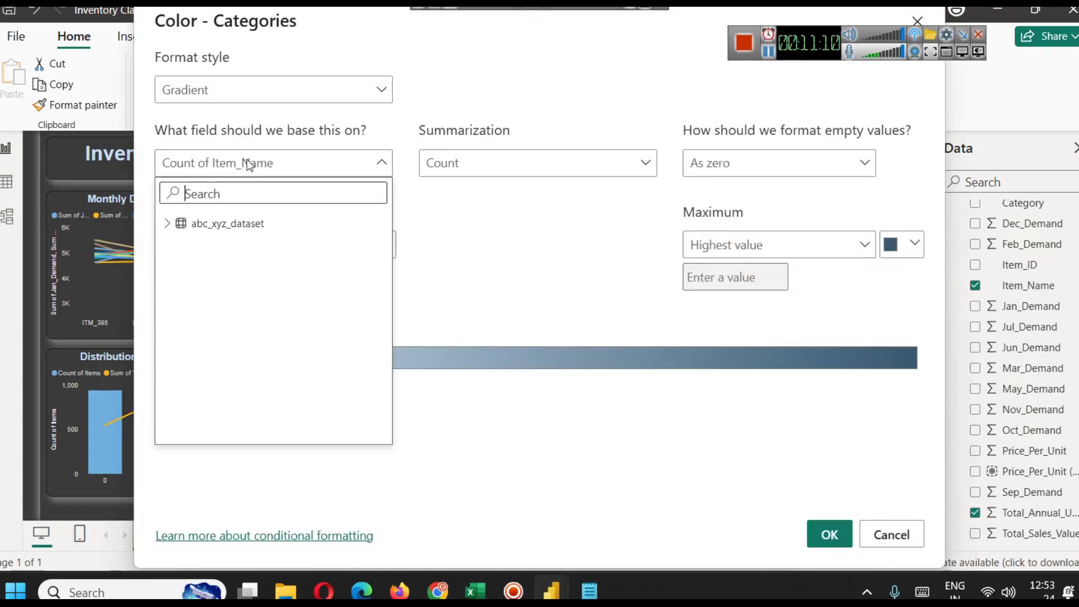
left_click(168, 223)
scroll(281, 330, "down", 3)
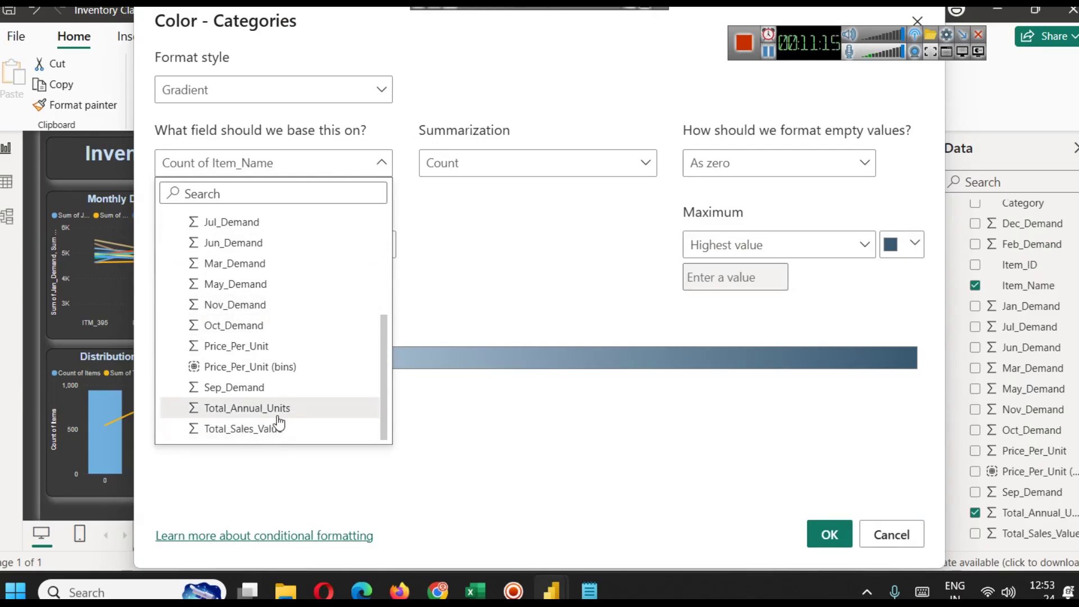
left_click(247, 408)
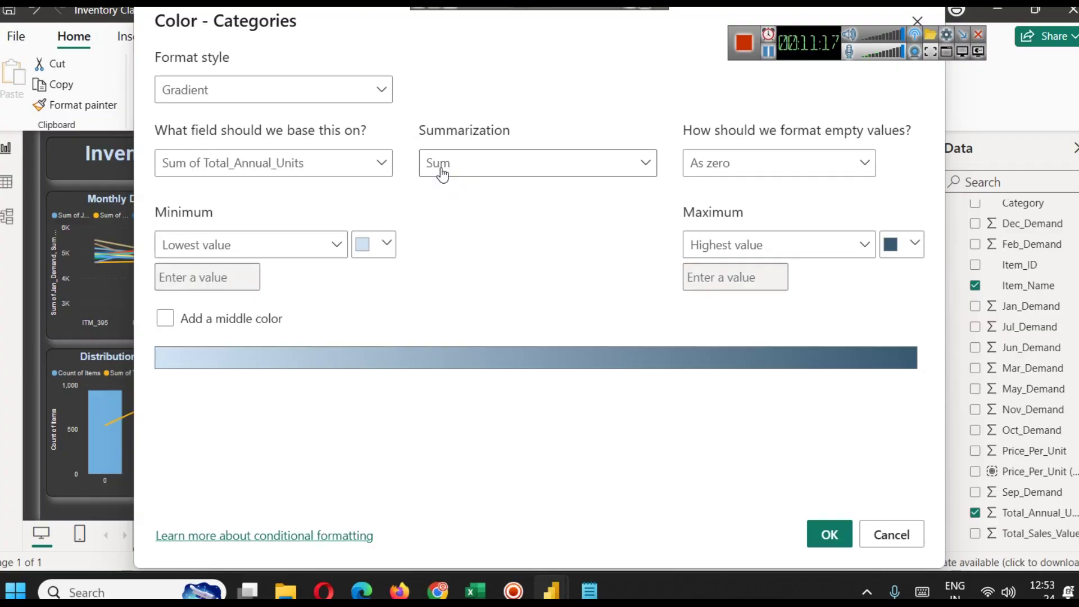
left_click(829, 535)
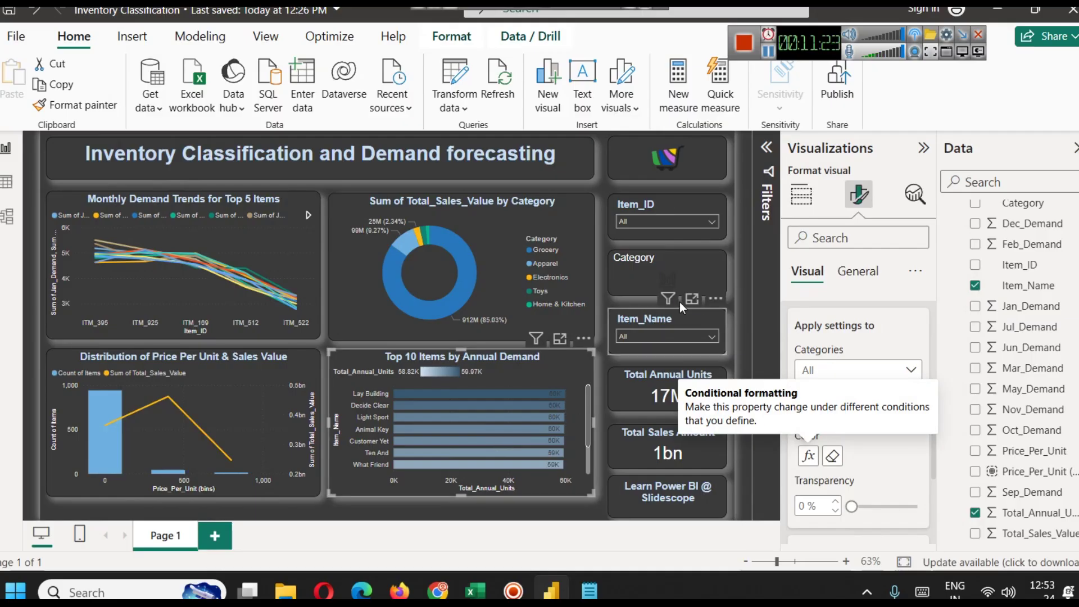
- Undo the Category visual's conversion to a stacked column chart to bring back its dropdown slicer
left_click(669, 275)
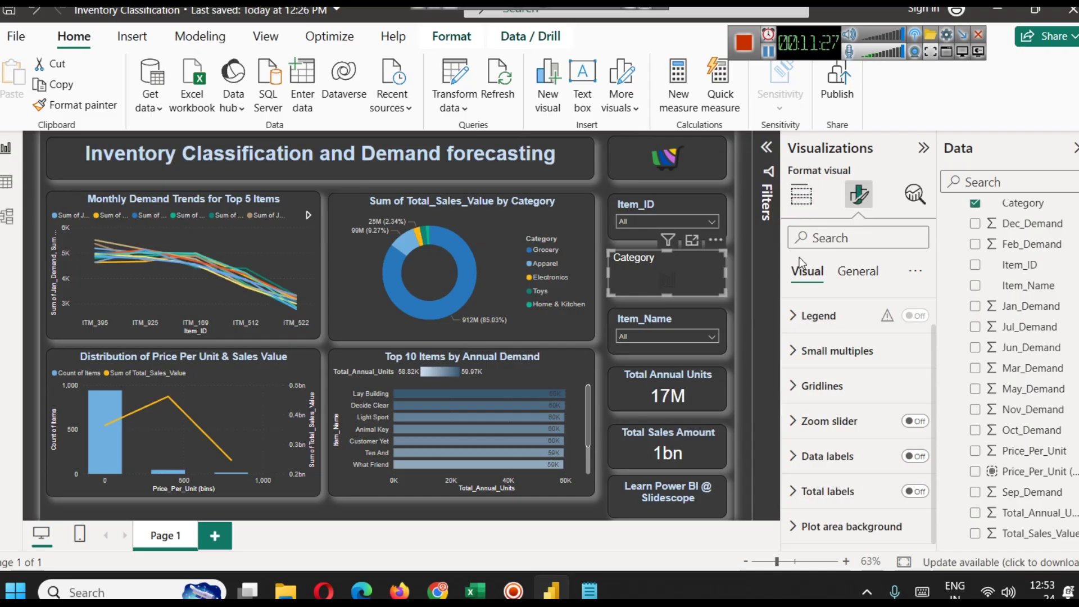
left_click(802, 194)
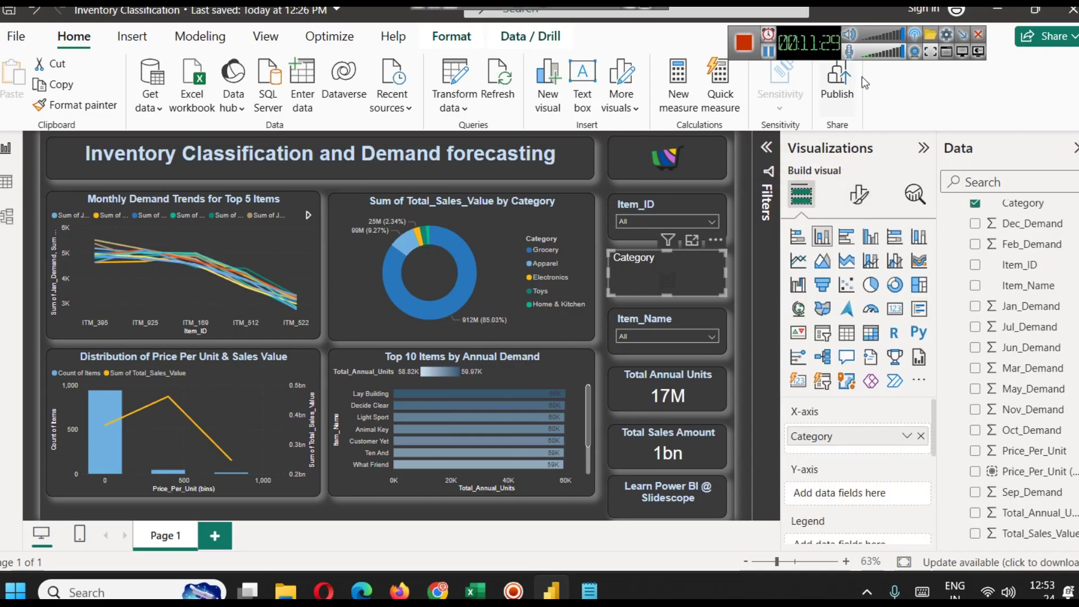
key("ctrl+z")
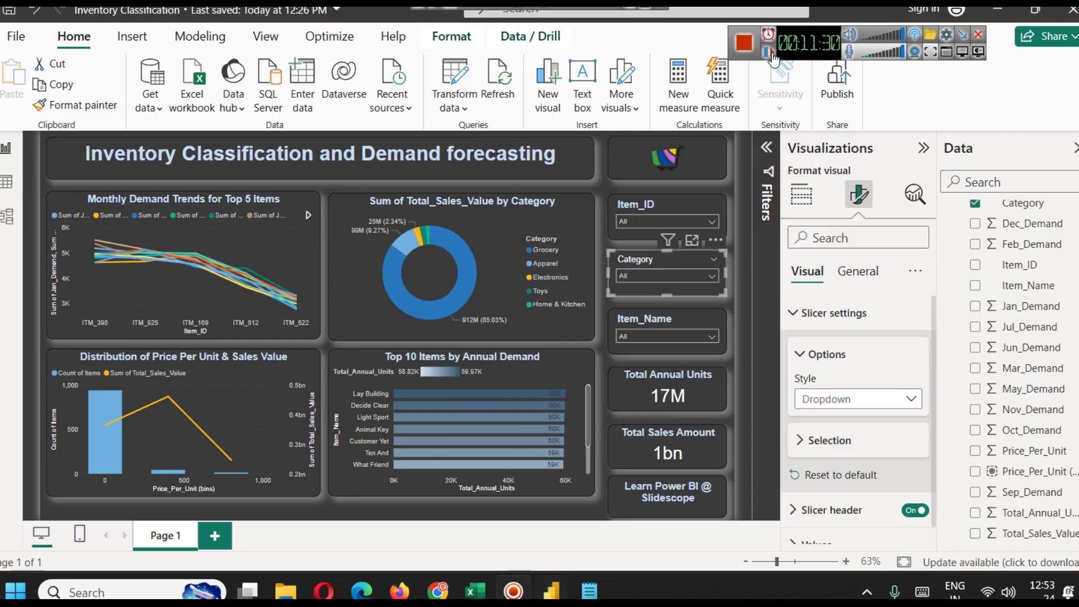
- Collapse the Visualizations and Data panes to widen the canvas, and rename the report page to Part 1
left_click(920, 149)
left_click(1074, 148)
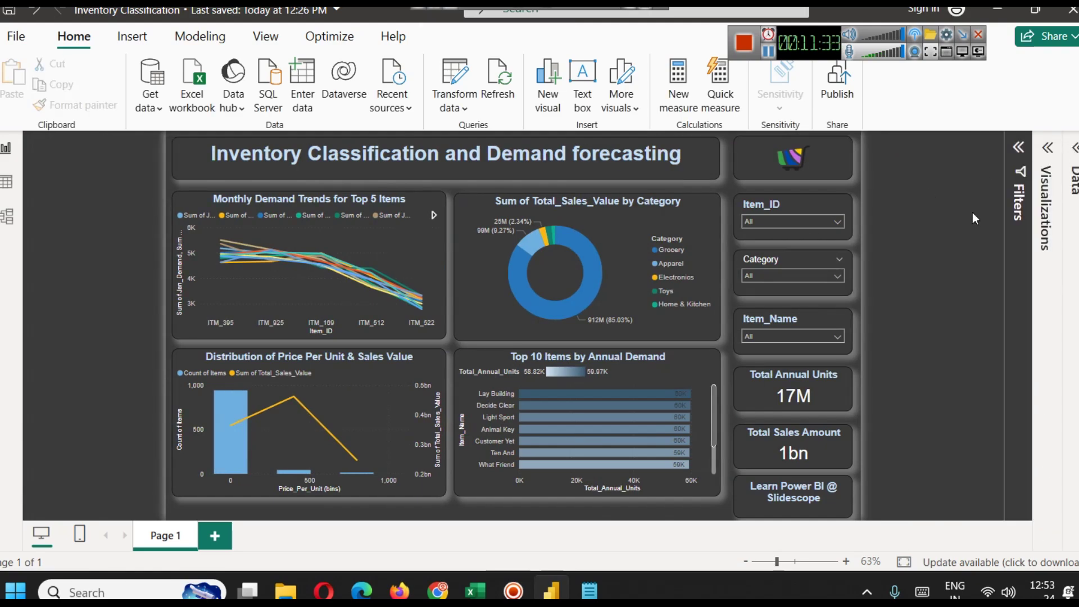
right_click(161, 526)
left_click(187, 556)
triple_click(361, 172)
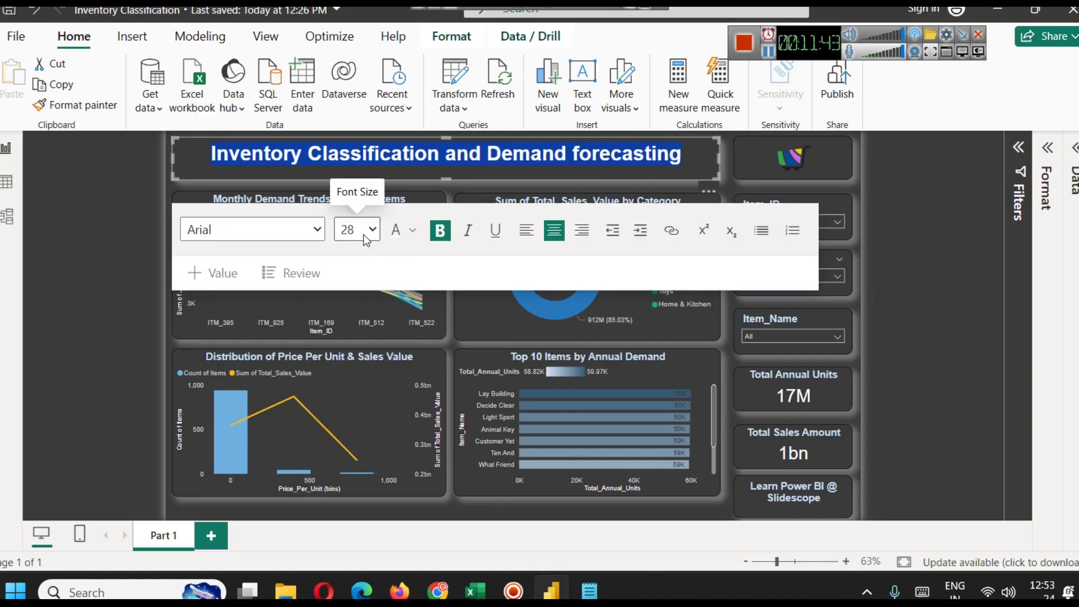
left_click(880, 220)
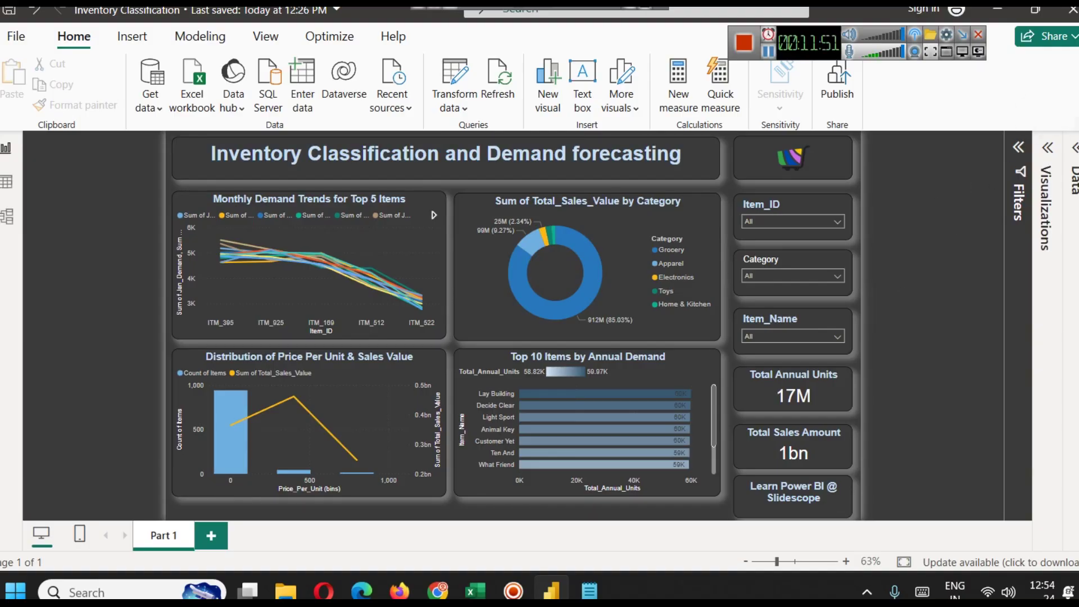
- Shrink the ribbon to a single line and expand the Data pane to review the abc_xyz_dataset fields
left_click(1076, 124)
left_click(1075, 107)
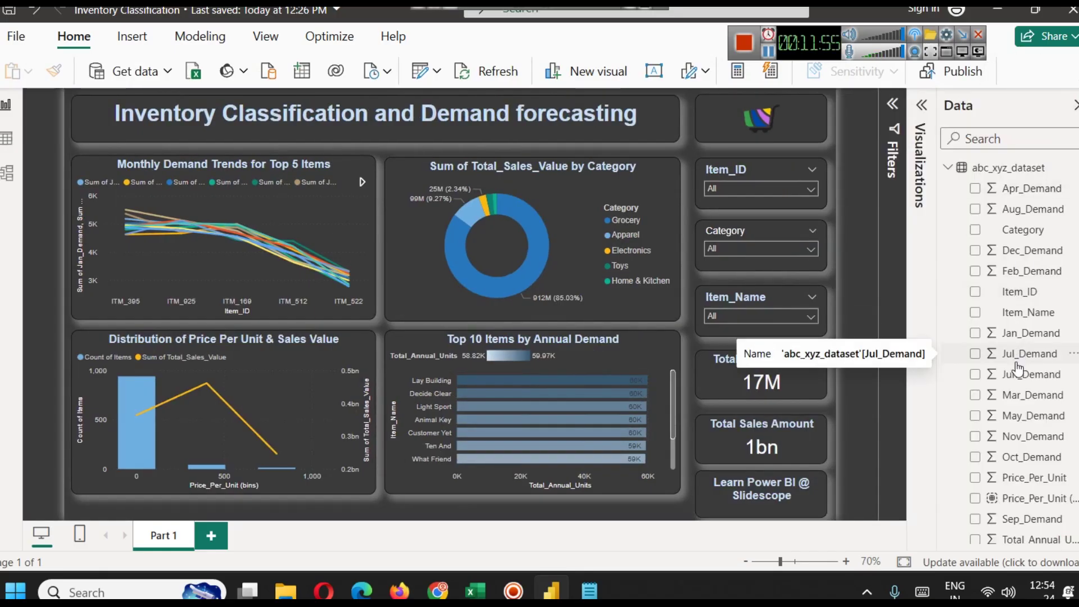
scroll(1021, 357, "down", 1)
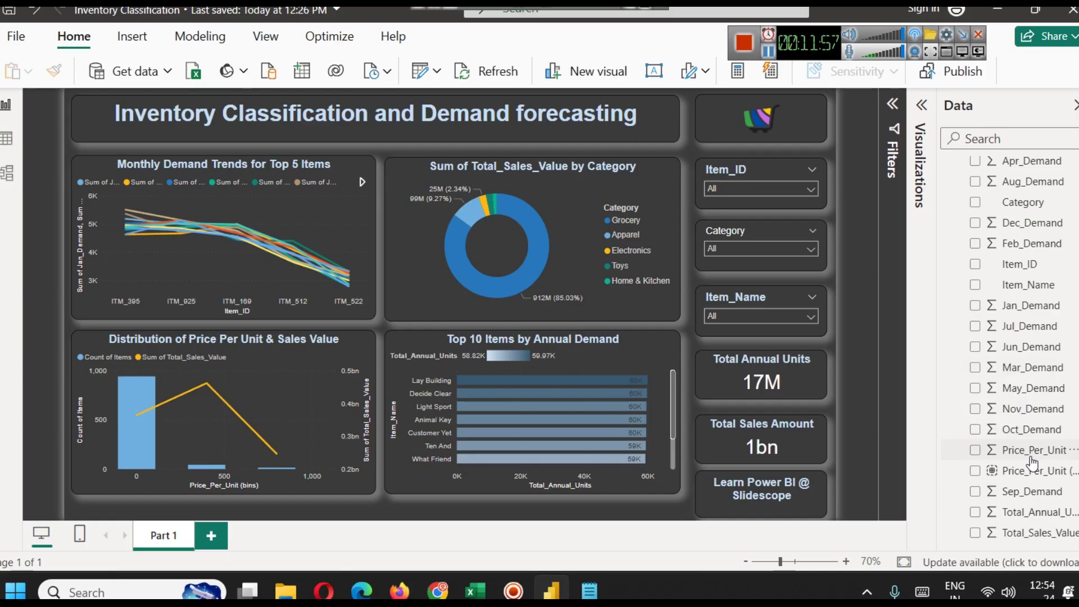